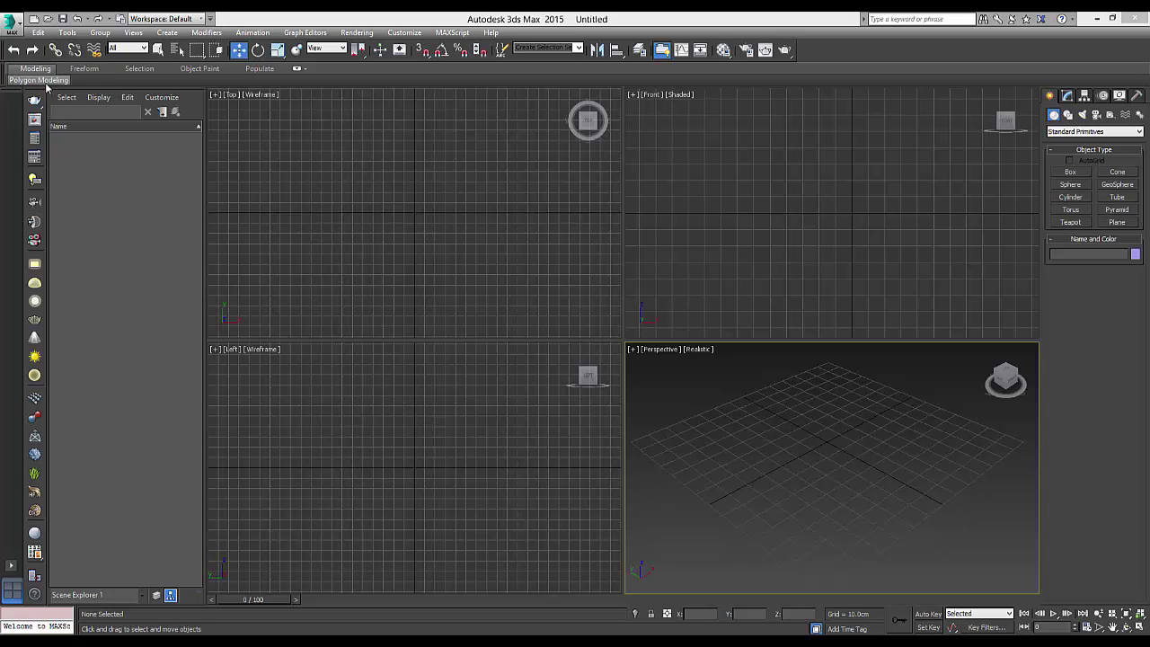
# Step: Zoom and nudge the Perspective view, then activate the Front viewport and pan it slightly
pyautogui.scroll(-3, 825, 443)
pyautogui.scroll(3, 826, 443)
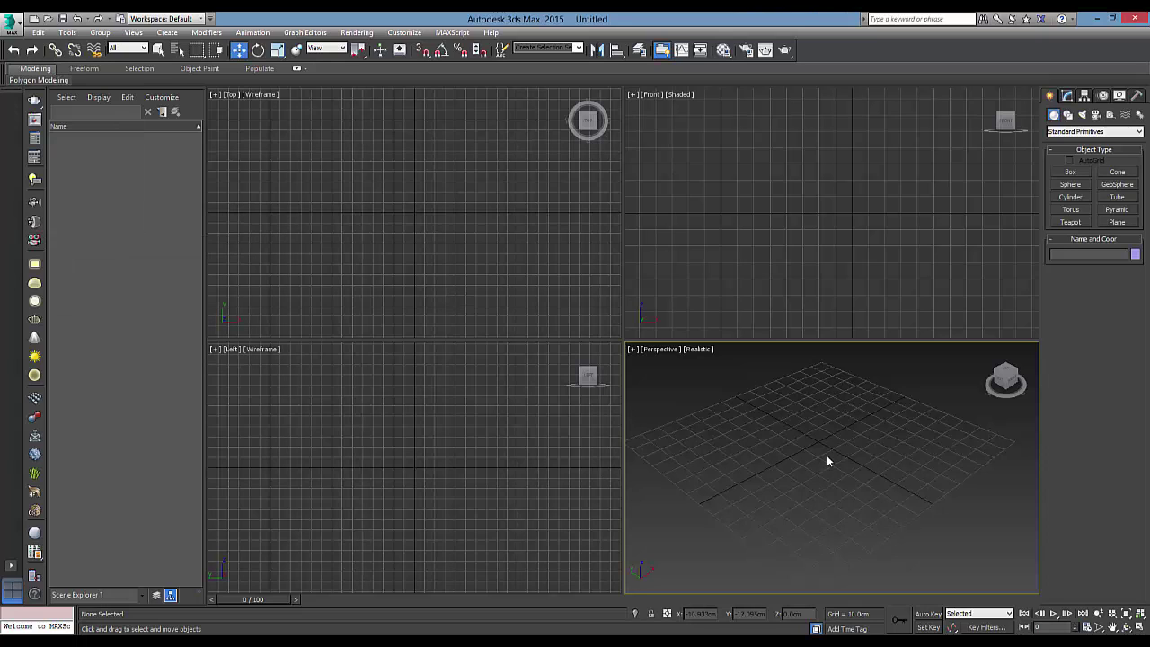
pyautogui.scroll(-2, 817, 441)
pyautogui.scroll(-2, 817, 434)
pyautogui.scroll(2, 817, 439)
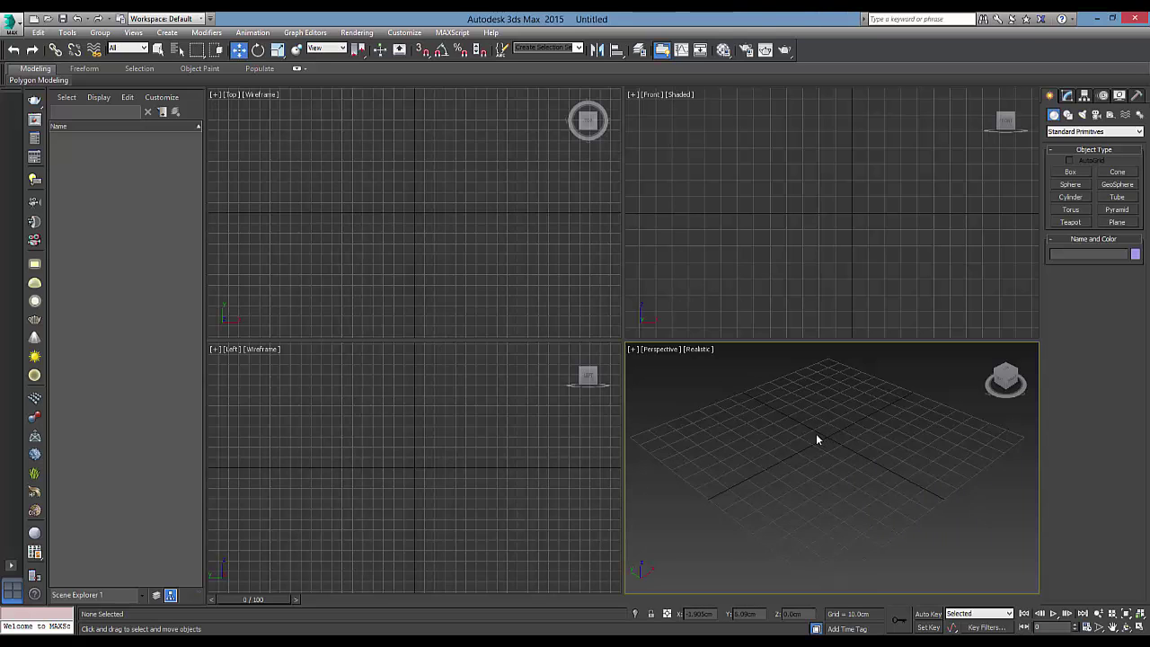
pyautogui.moveTo(832, 430); pyautogui.dragTo(836, 430, button='middle')
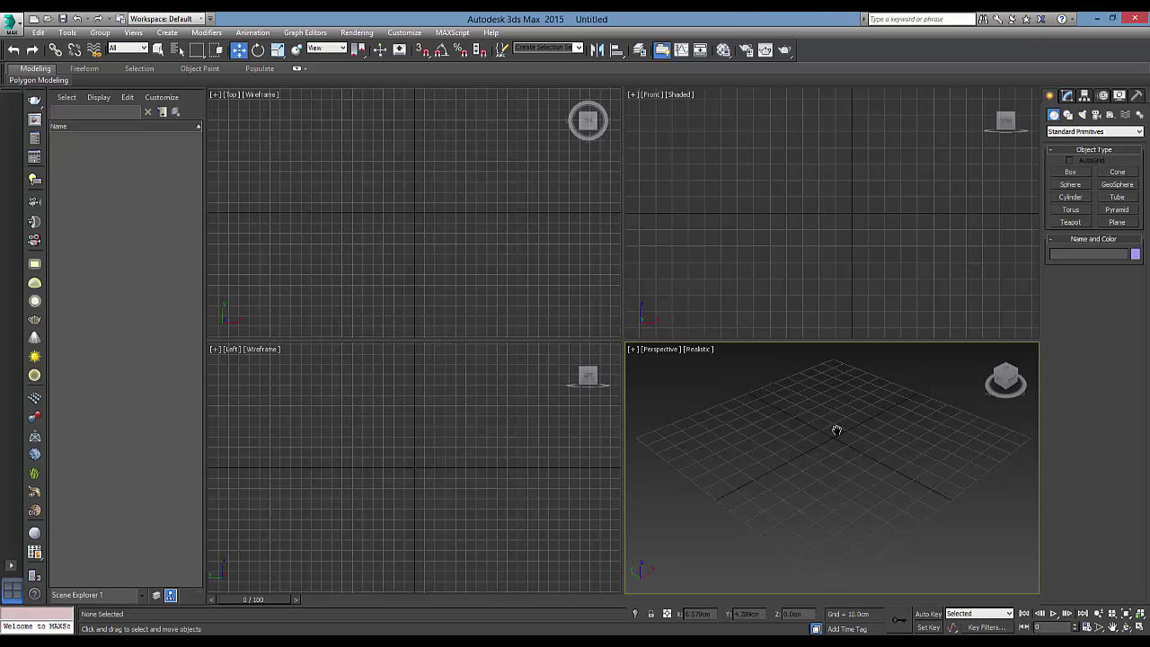
pyautogui.click(691, 222)
pyautogui.moveTo(761, 230); pyautogui.dragTo(767, 221, button='middle')
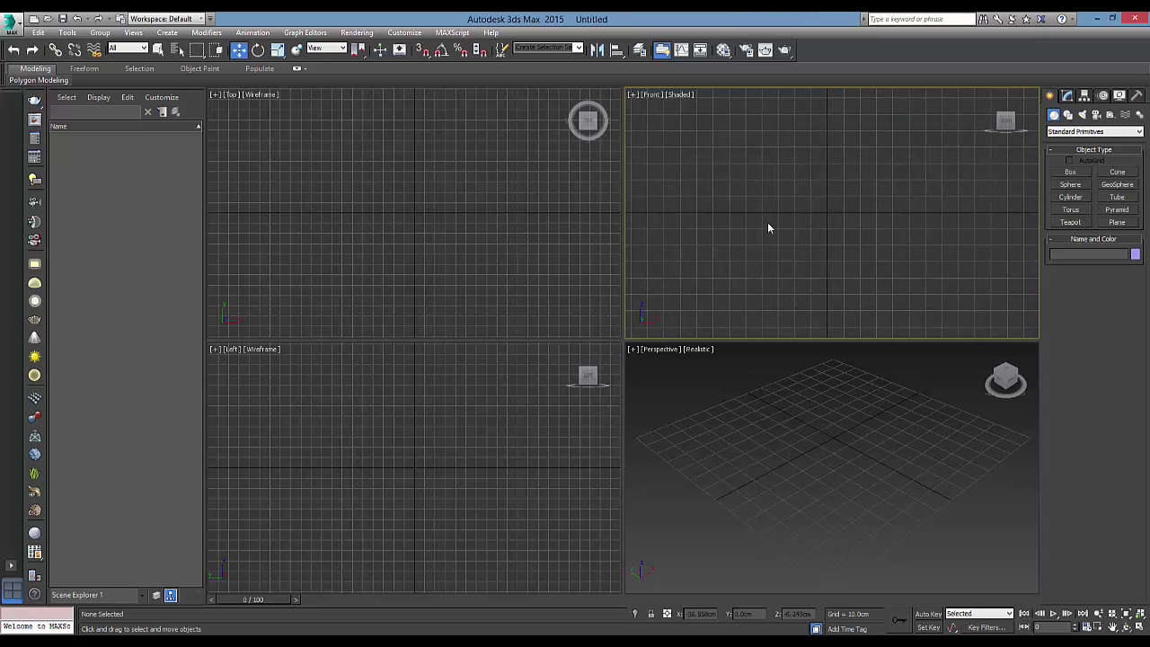
# Step: Maximize the Front view and draw a Plane primitive in it
pyautogui.hotkey('alt', 'w')
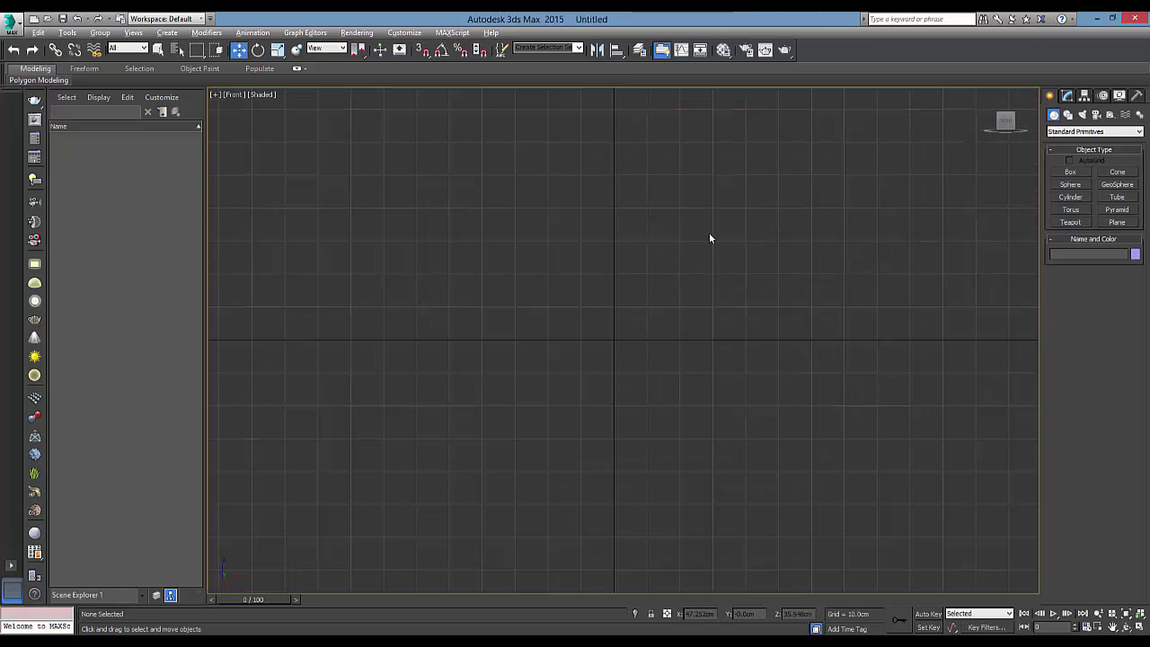
pyautogui.click(1116, 222)
pyautogui.moveTo(357, 218); pyautogui.dragTo(651, 398)
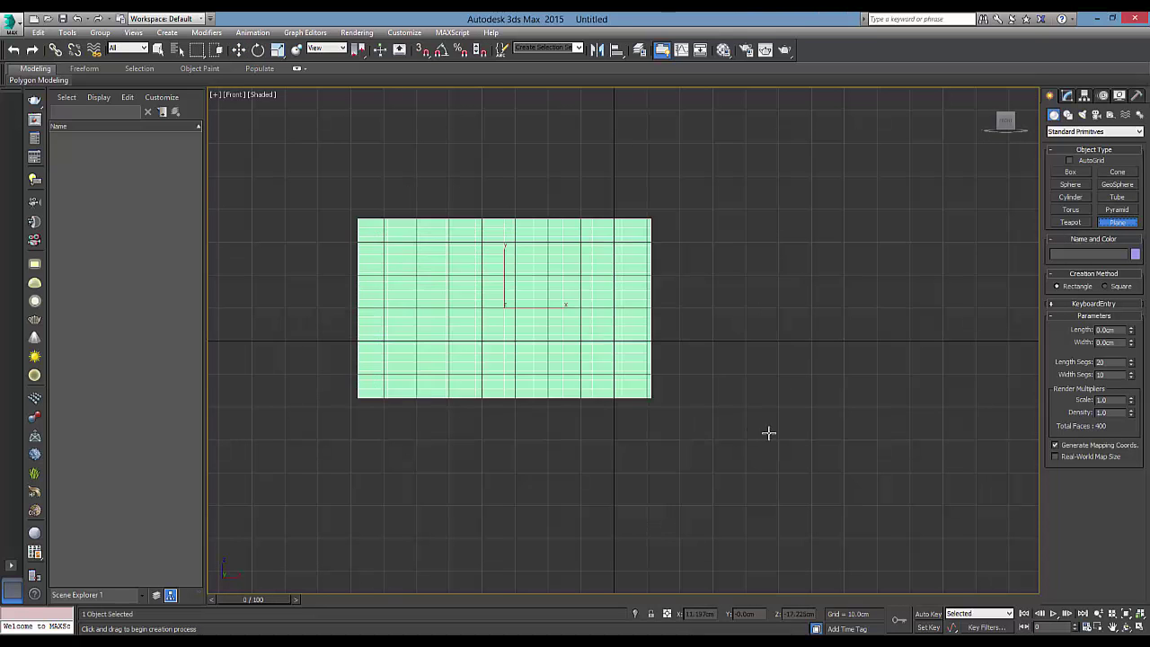
pyautogui.moveTo(768, 433); pyautogui.dragTo(921, 526)
pyautogui.press('w')
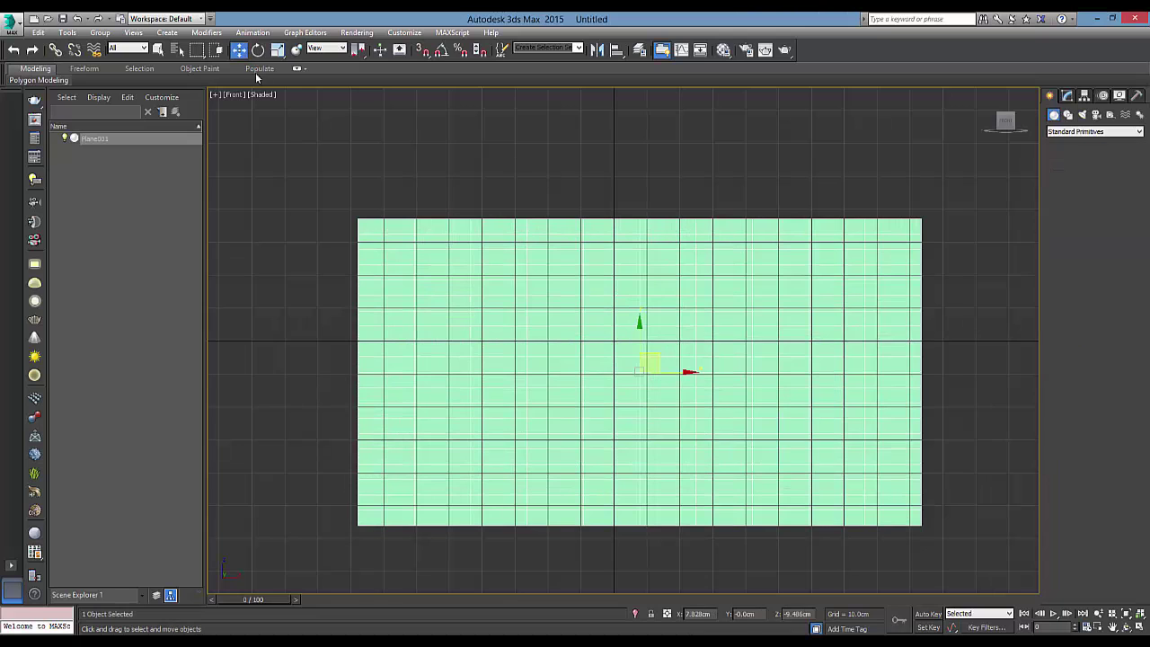
pyautogui.moveTo(673, 250); pyautogui.dragTo(629, 207, button='middle')
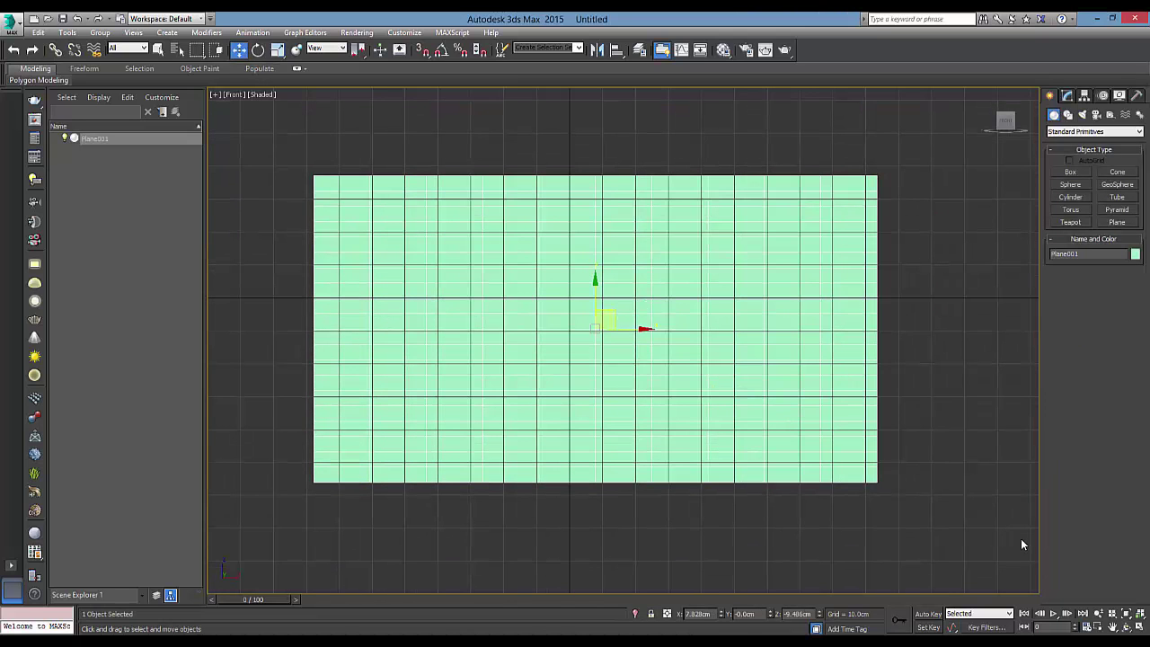
# Step: Set the plane's Length to 100 cm and Width to 200 cm
pyautogui.click(1067, 95)
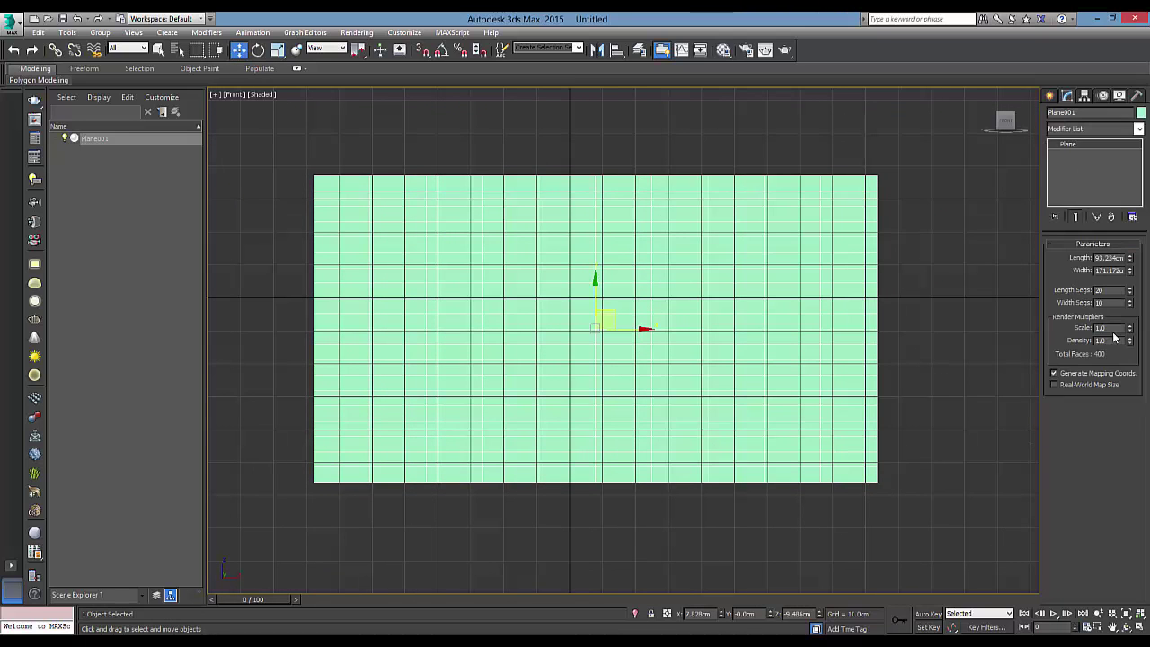
pyautogui.moveTo(1129, 258); pyautogui.dragTo(1131, 243)
pyautogui.doubleClick(1109, 258)
pyautogui.write('11')
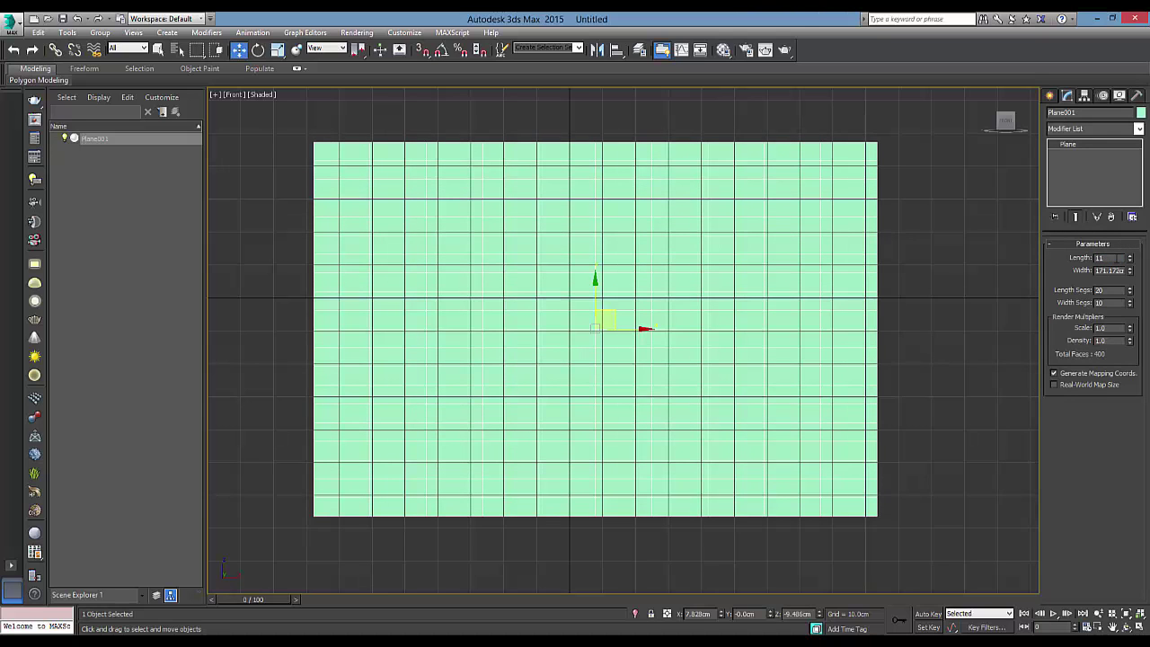
pyautogui.press('Return')
pyautogui.doubleClick(1110, 270)
pyautogui.write('200')
pyautogui.press('Return')
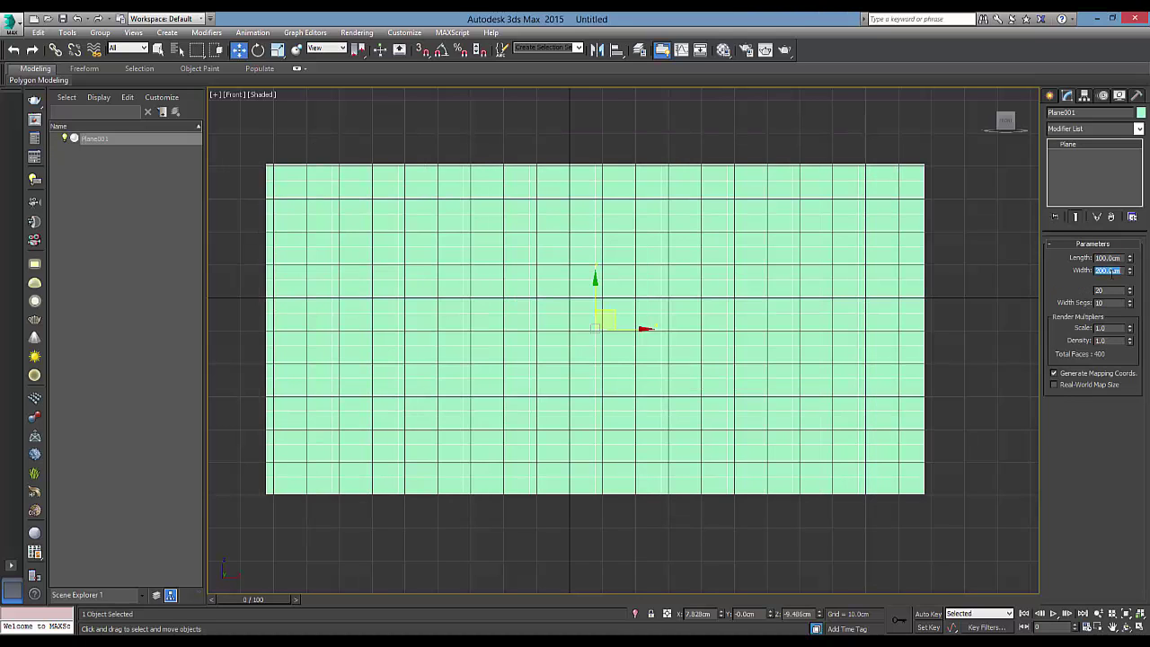
# Step: Centre the plane at the origin by setting X and Z to 0
pyautogui.doubleClick(699, 613)
pyautogui.write('0')
pyautogui.press('Return')
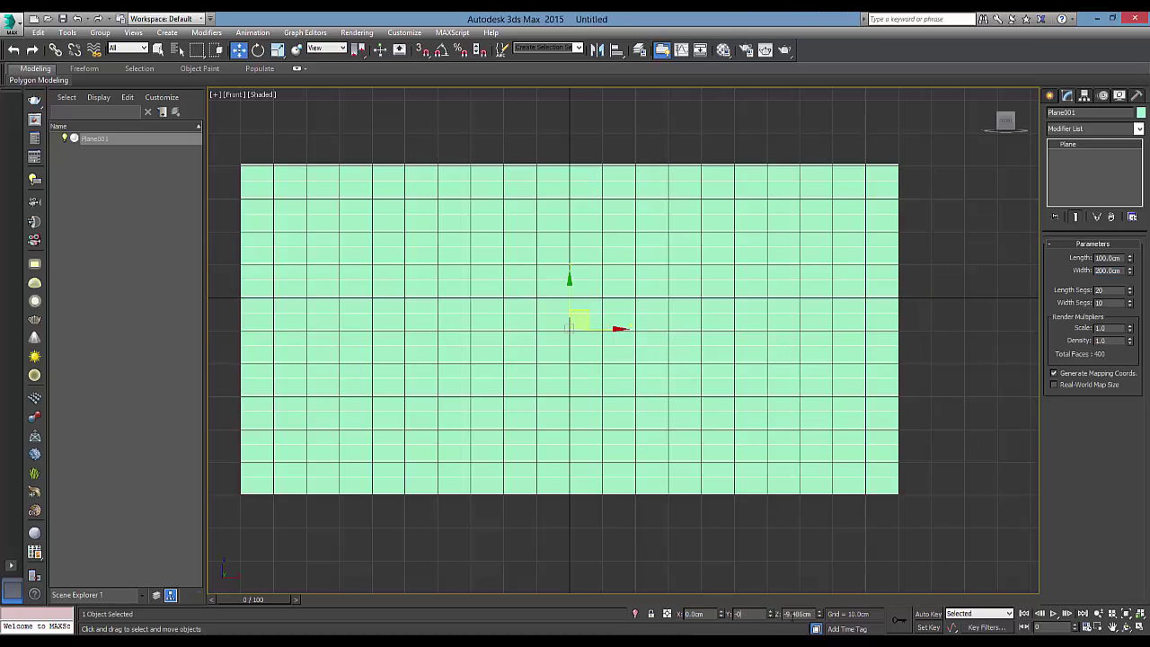
pyautogui.press('Tab')
pyautogui.write('0')
pyautogui.press('Return')
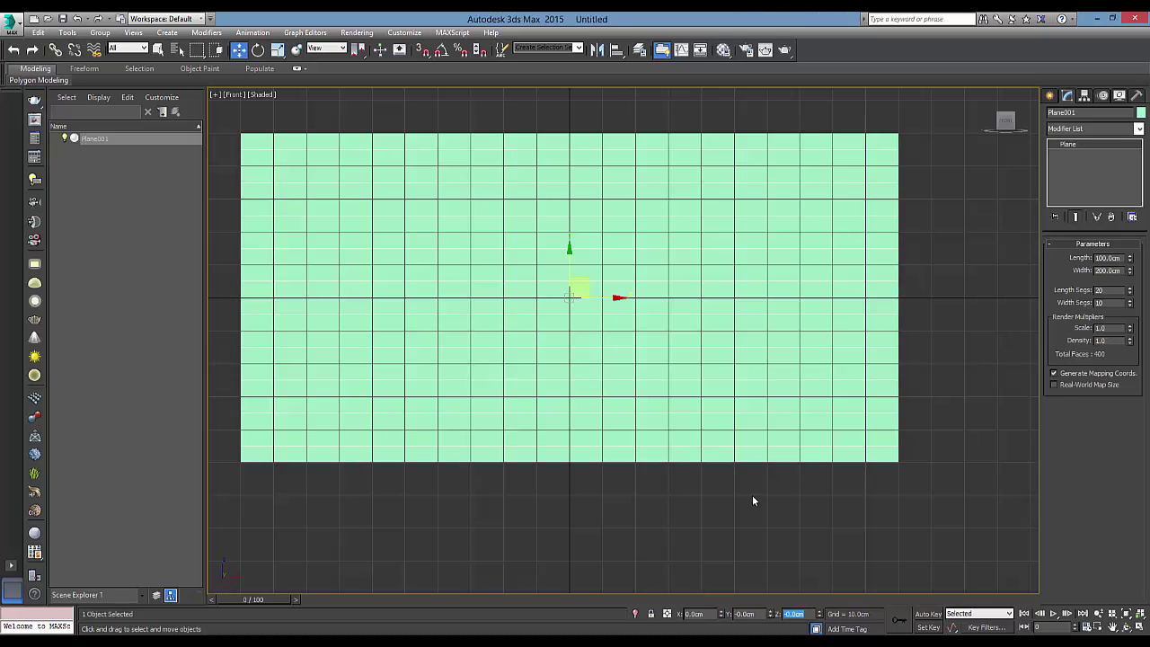
# Step: Hide the home grid and give the plane 10 length and 20 width segments
pyautogui.click(738, 509)
pyautogui.click(713, 384)
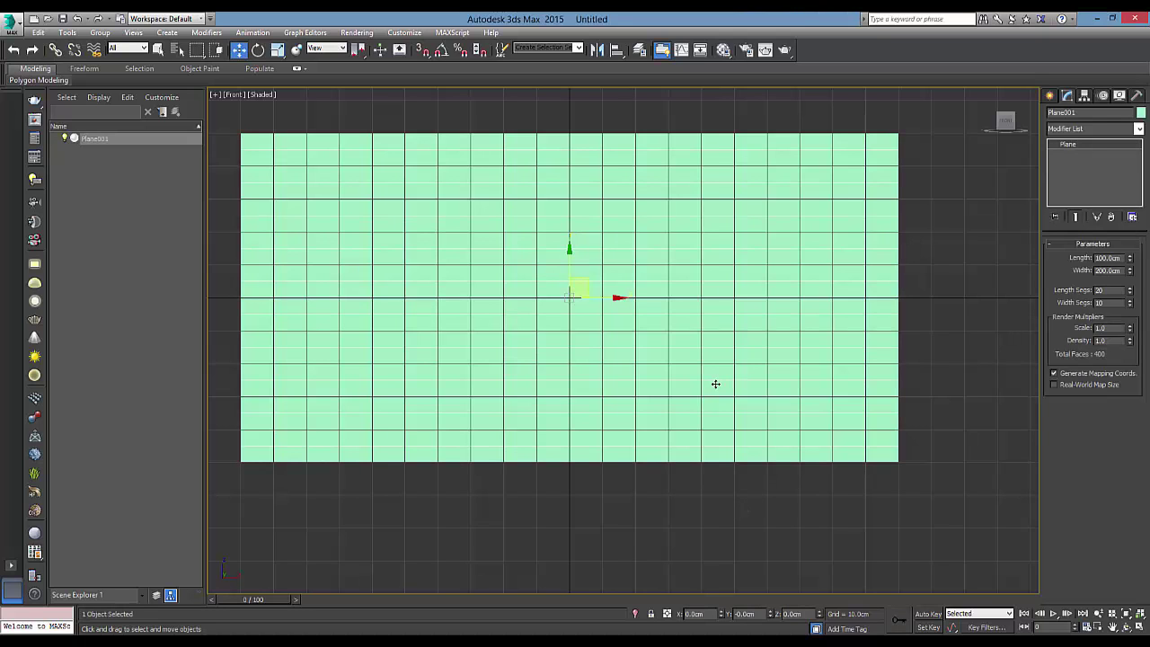
pyautogui.press('g')
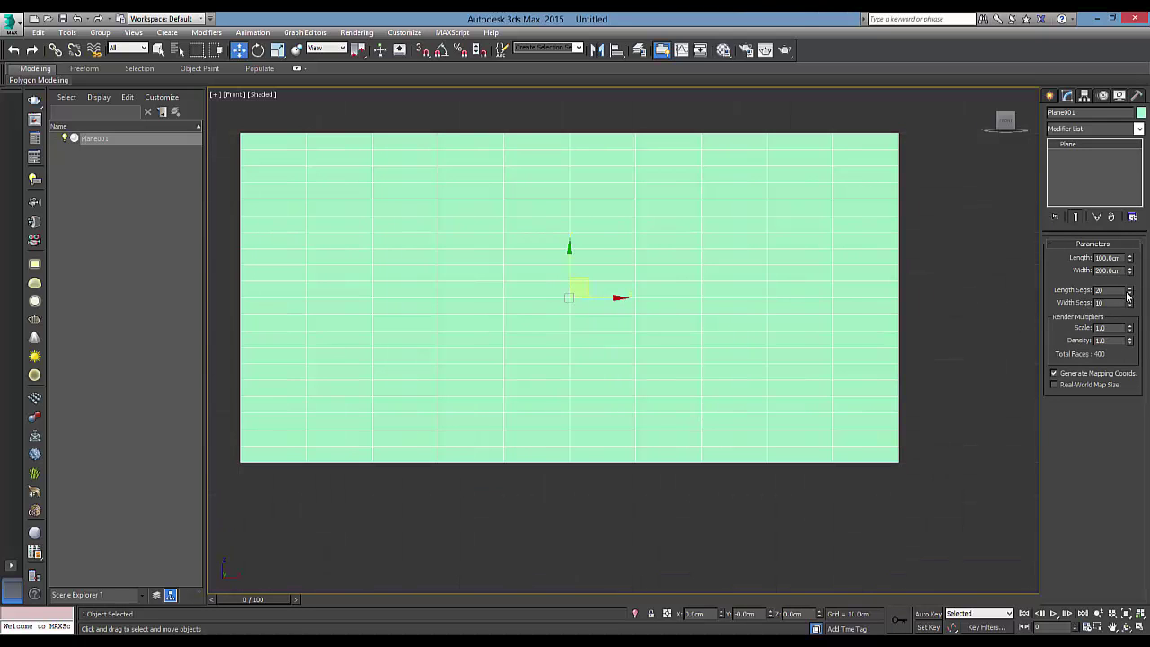
pyautogui.write('10')
pyautogui.press('Return')
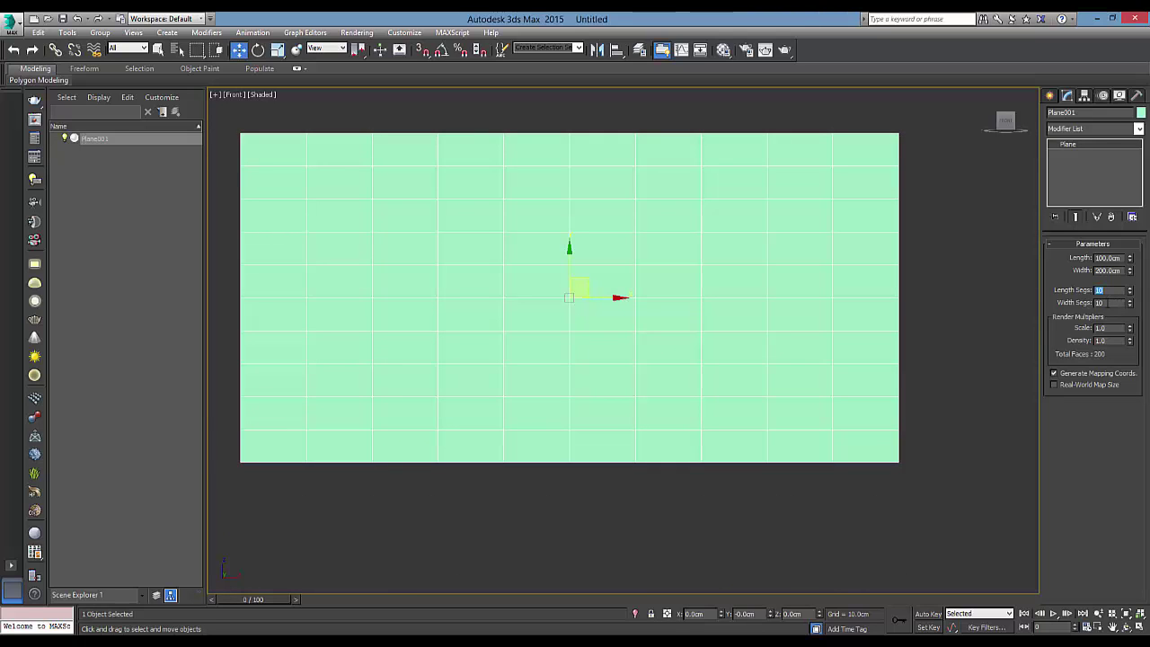
pyautogui.write('20')
pyautogui.press('Return')
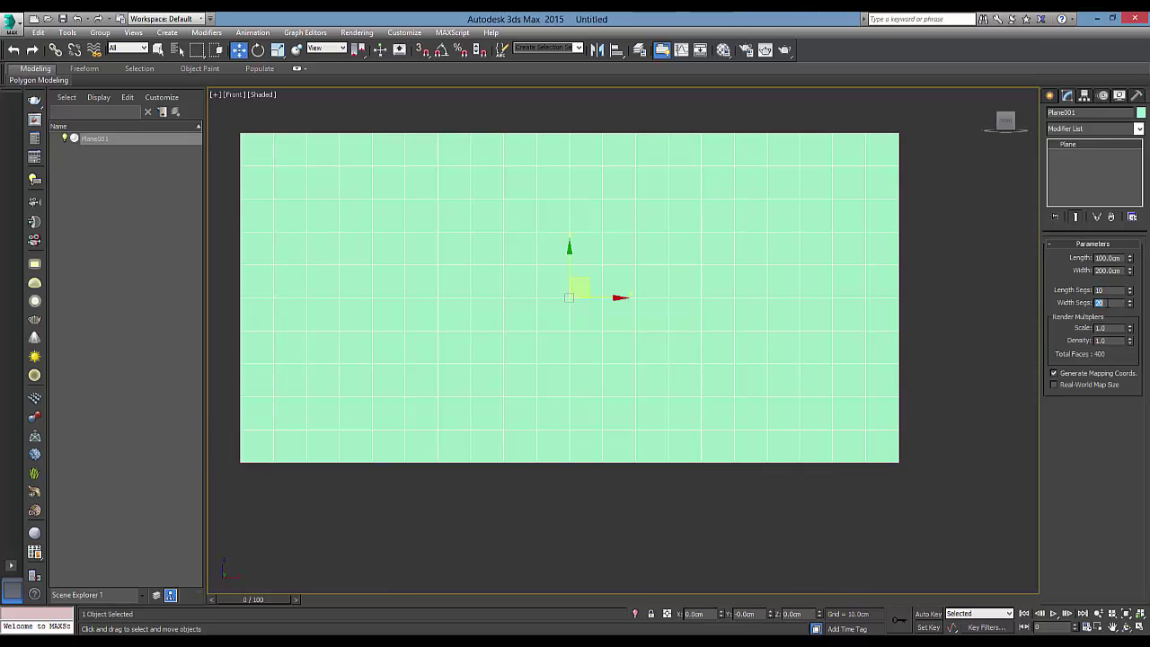
pyautogui.click(758, 287)
# Step: Try 4 length segments on the plane, then reselect it
pyautogui.write('4')
pyautogui.press('Return')
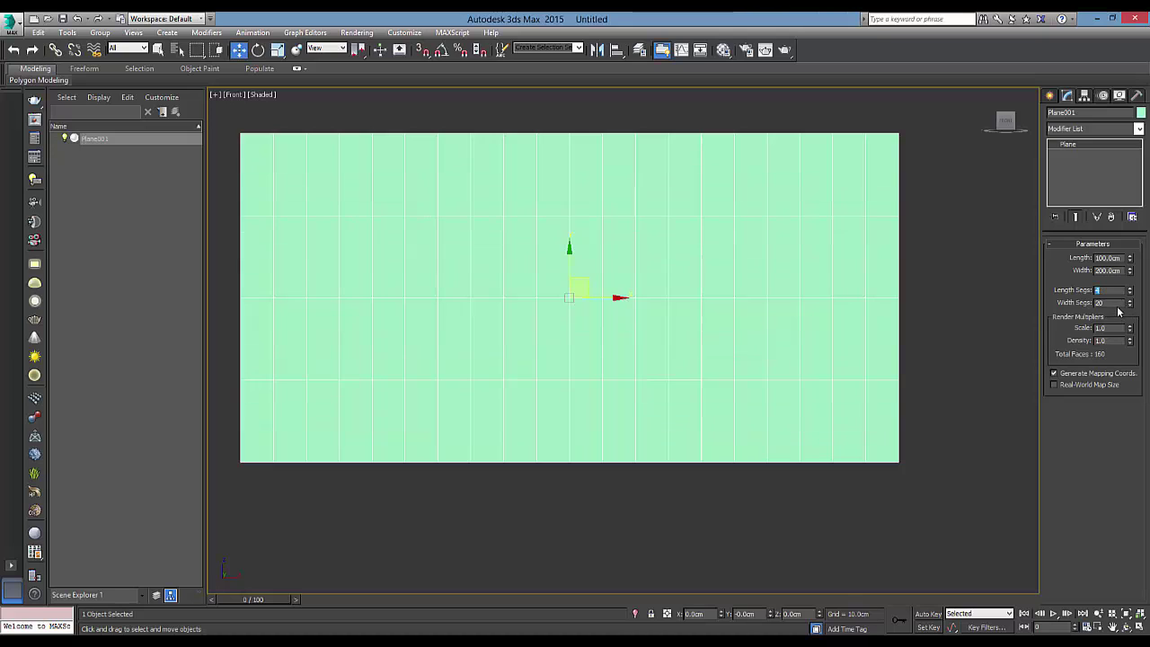
pyautogui.click(988, 305)
pyautogui.click(872, 292)
# Step: Restore 10 length and 20 width segments on the plane
pyautogui.click(1131, 288)
pyautogui.write('10')
pyautogui.press('Return')
pyautogui.write('20')
pyautogui.press('Return')
pyautogui.click(992, 312)
pyautogui.click(818, 303)
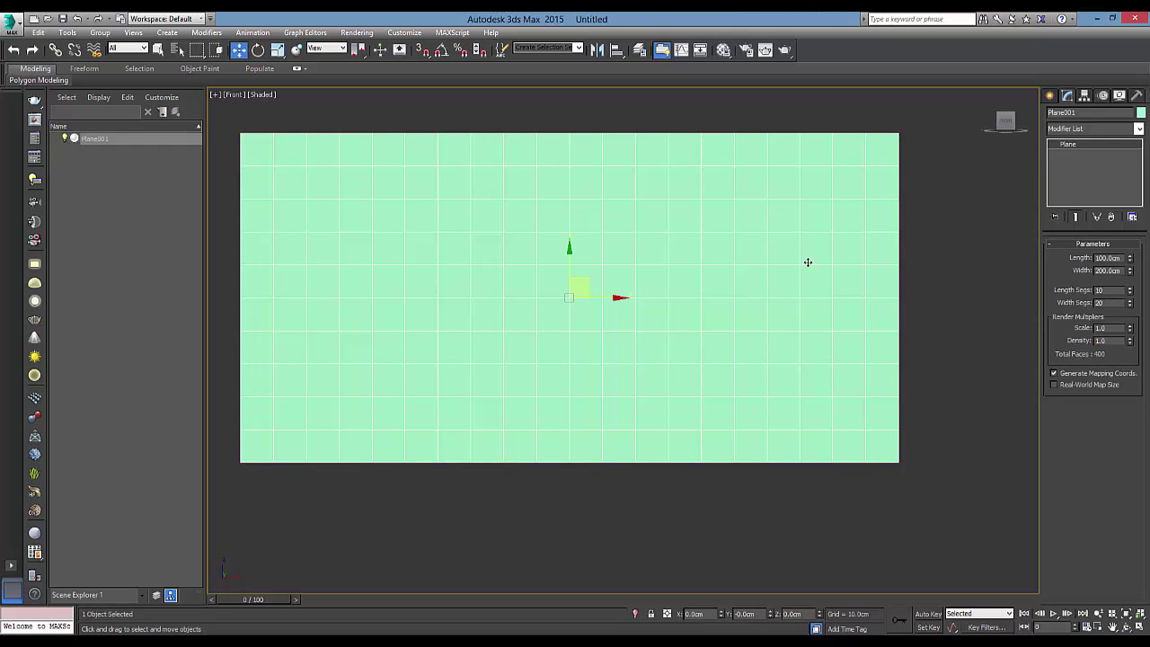
pyautogui.moveTo(742, 276); pyautogui.dragTo(790, 306, button='middle')
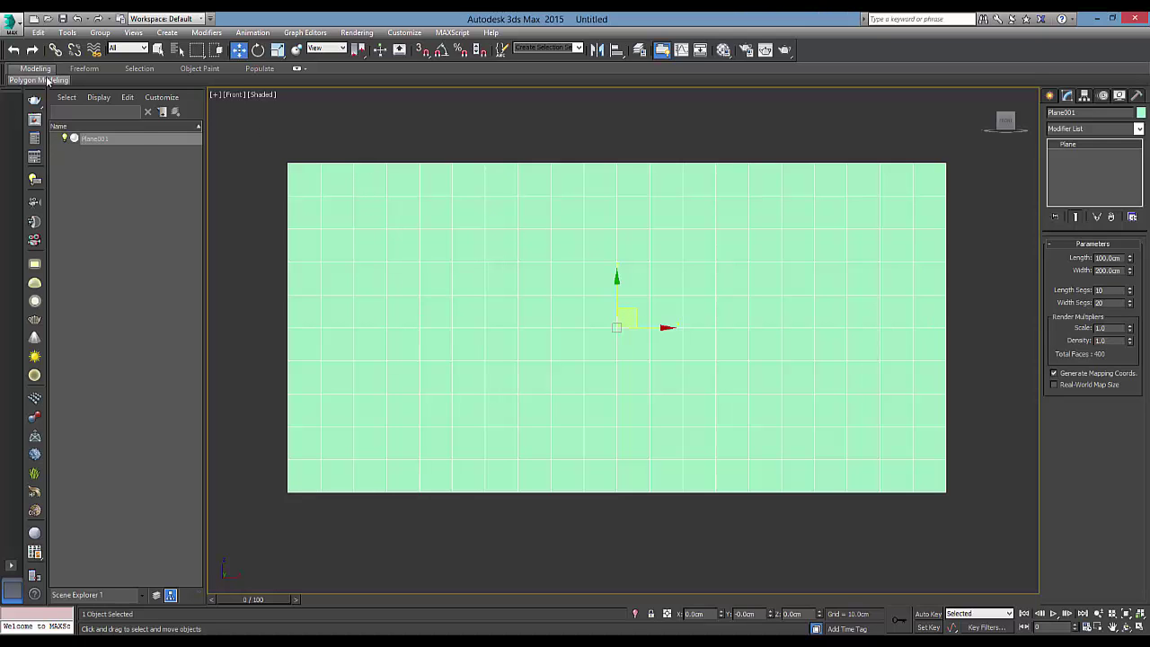
# Step: Convert Plane001 to an Editable Poly, enter Edge mode and pick a vertical edge
pyautogui.click(69, 160)
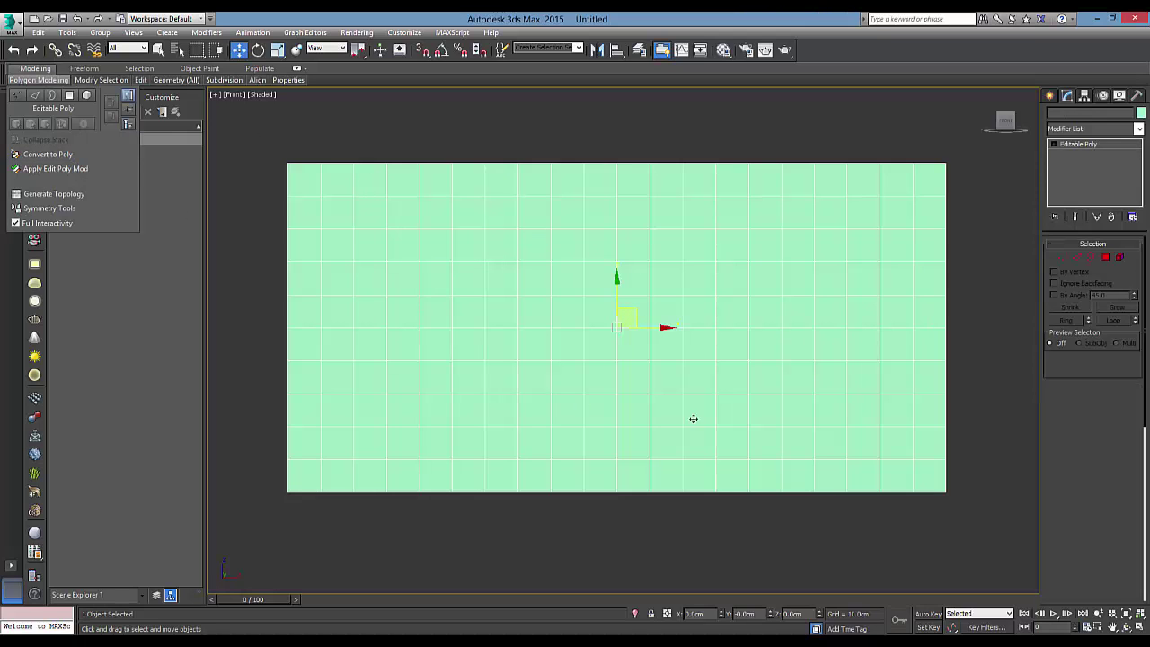
pyautogui.moveTo(39, 80)
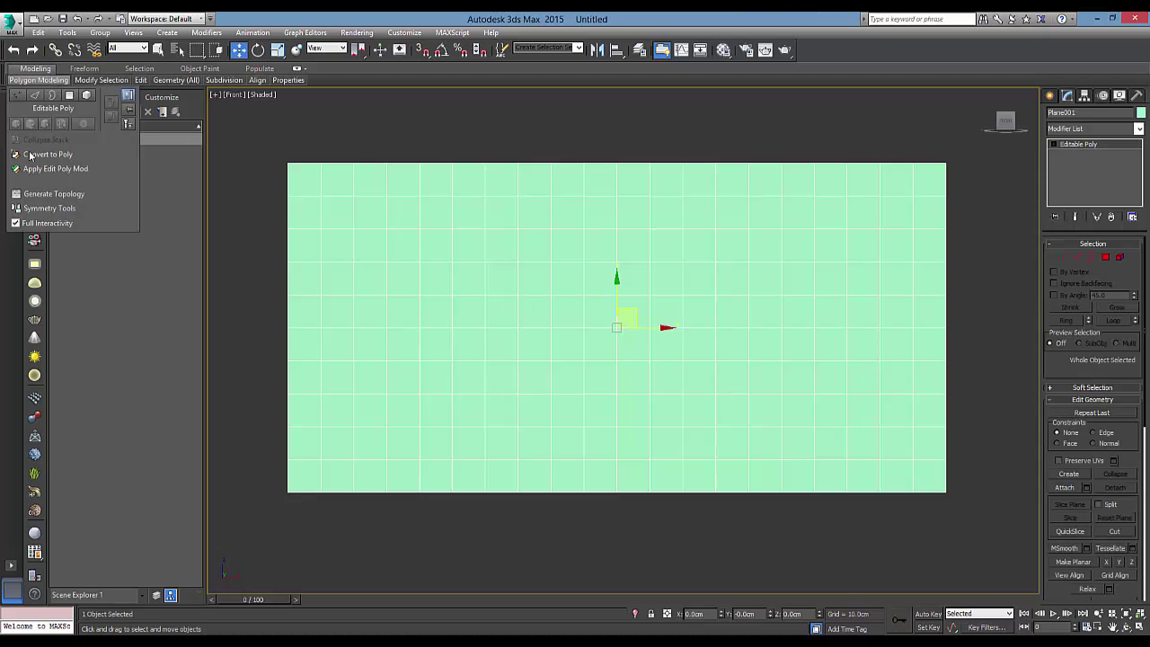
pyautogui.rightClick(626, 362)
pyautogui.moveTo(665, 484)
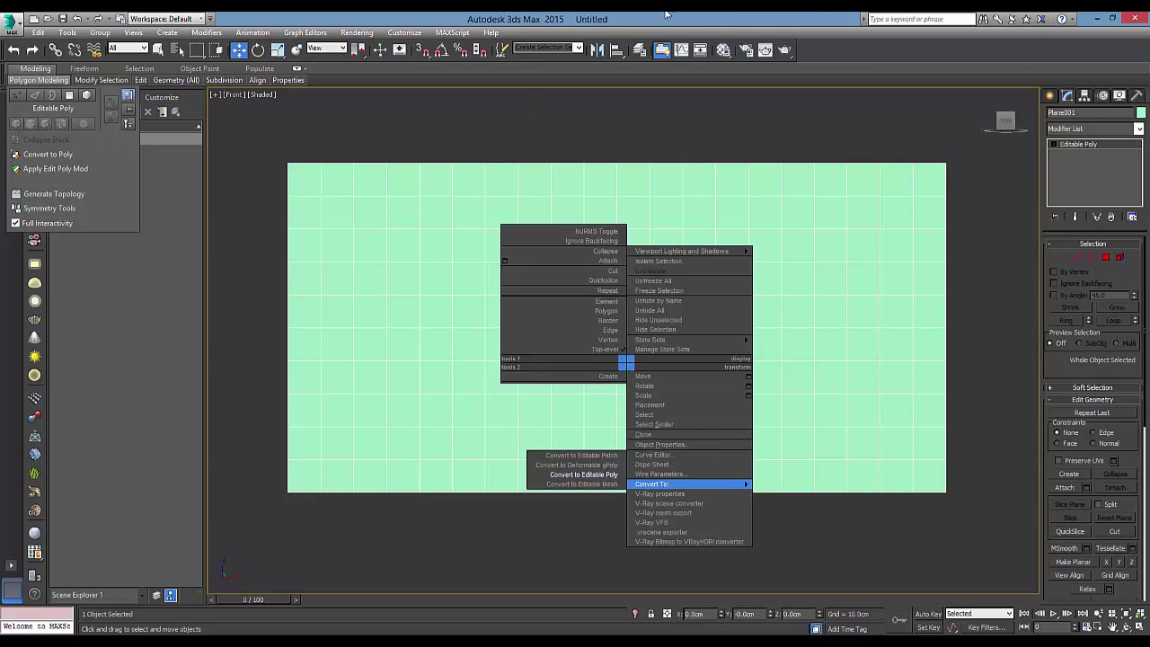
pyautogui.click(584, 474)
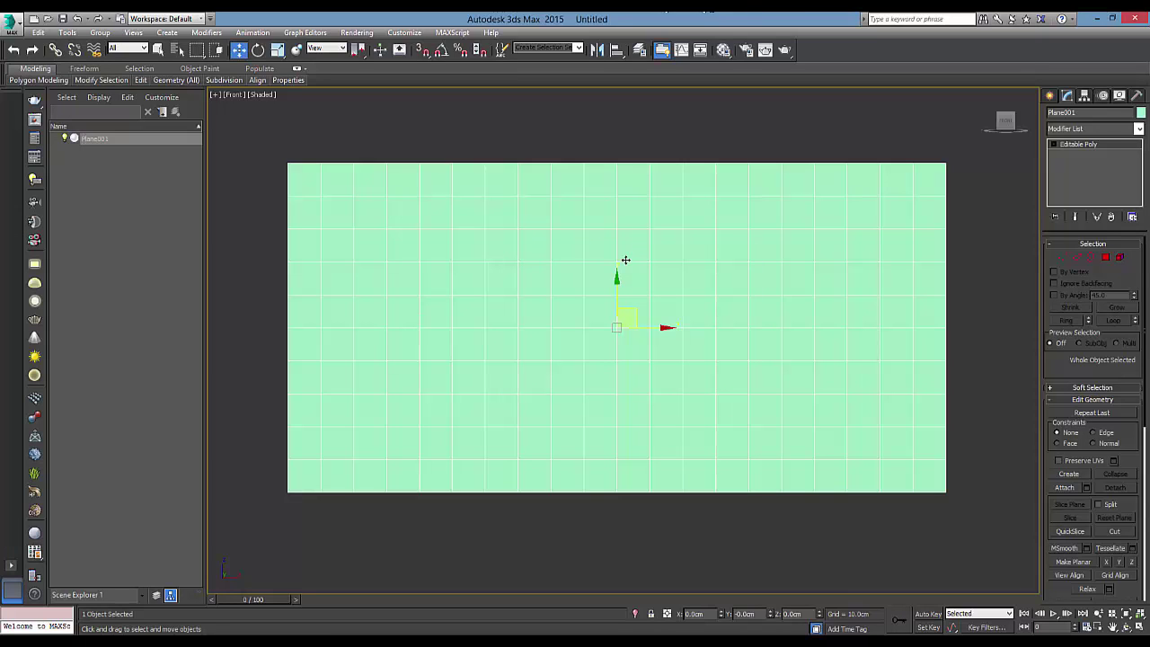
pyautogui.click(1075, 258)
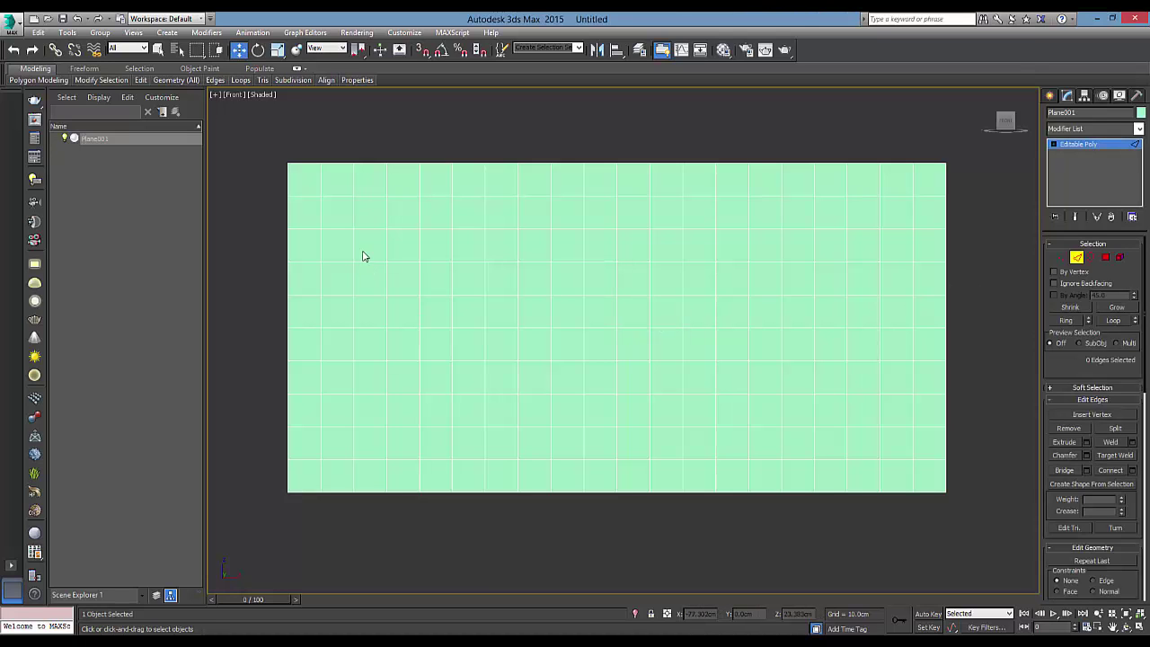
pyautogui.click(352, 215)
pyautogui.click(344, 196)
pyautogui.click(321, 212)
pyautogui.click(350, 223)
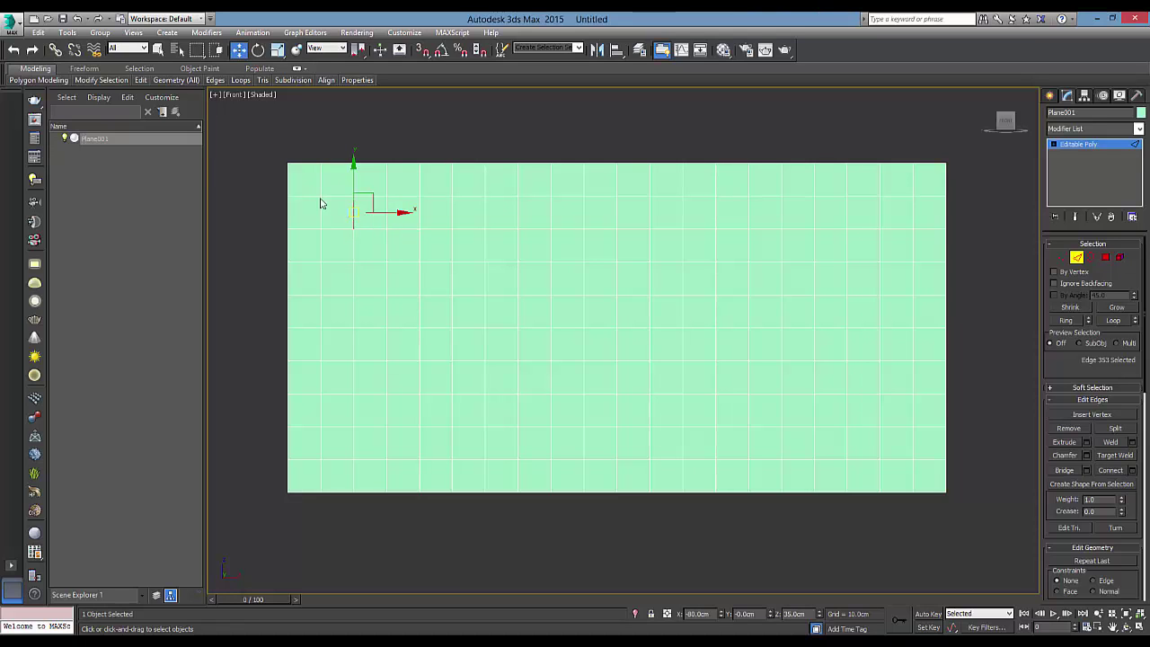
pyautogui.moveTo(39, 80)
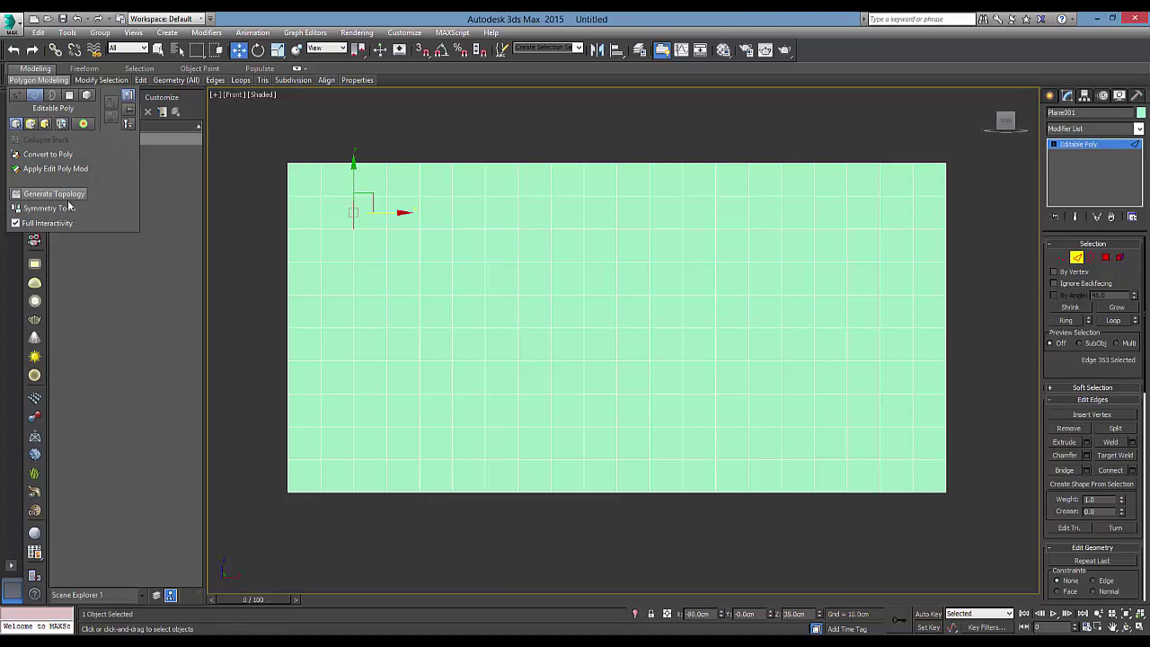
# Step: Open the Topology tools floater and position it beside the viewport
pyautogui.click(70, 198)
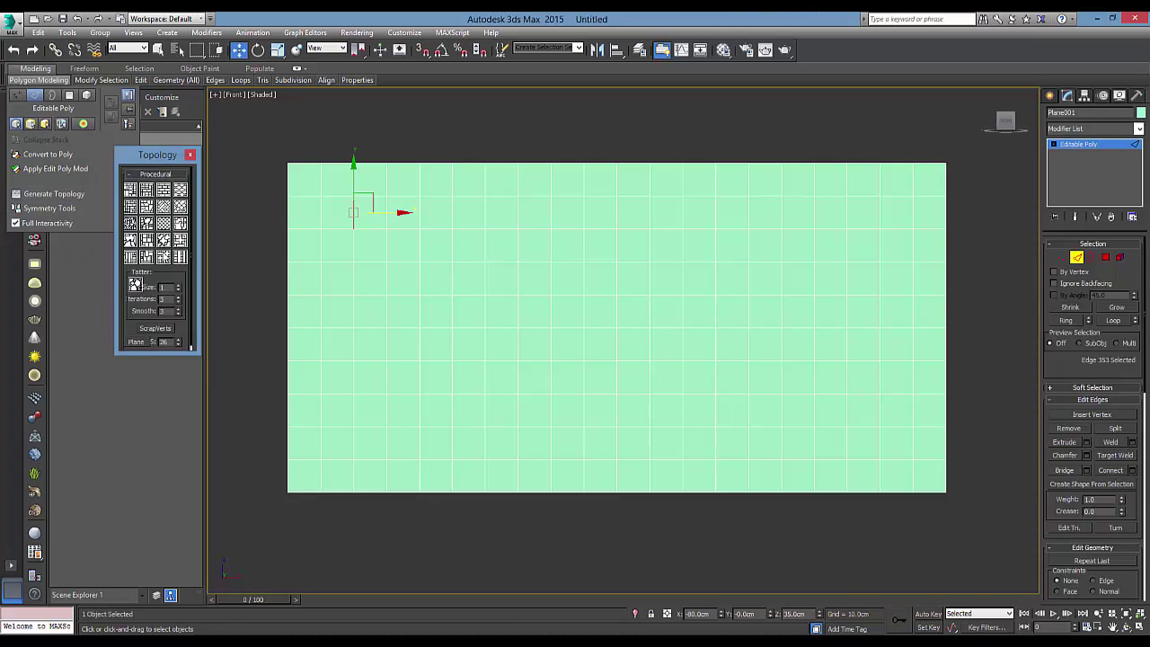
pyautogui.moveTo(153, 162); pyautogui.dragTo(221, 185)
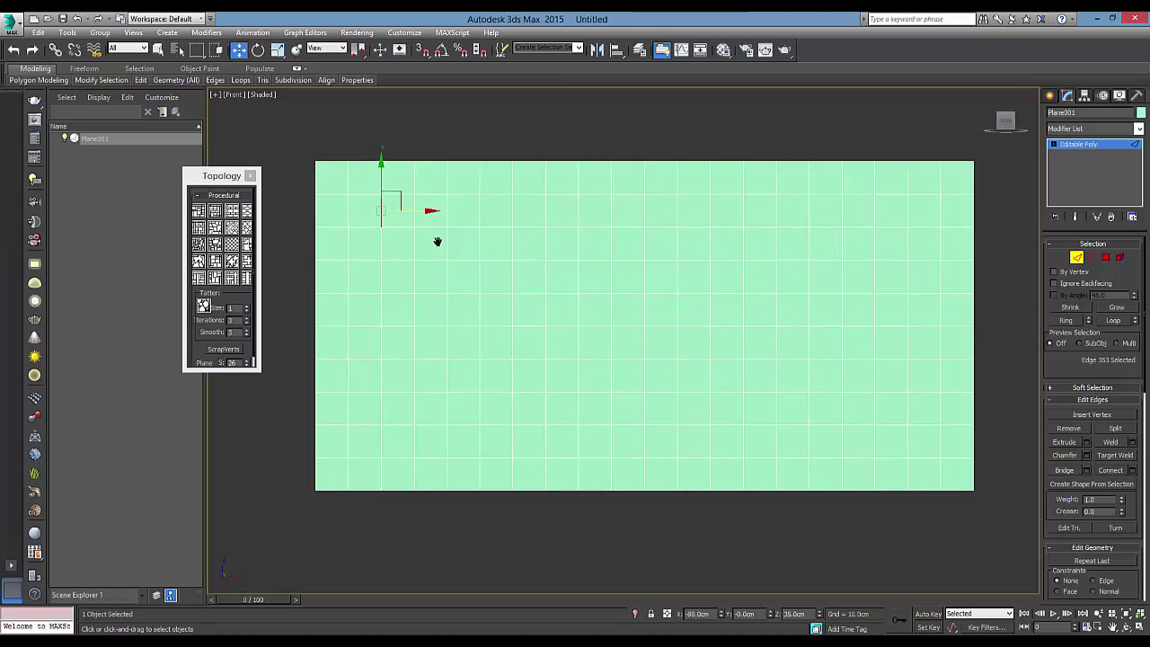
pyautogui.moveTo(393, 246); pyautogui.dragTo(457, 246, button='middle')
pyautogui.moveTo(215, 180); pyautogui.dragTo(259, 180)
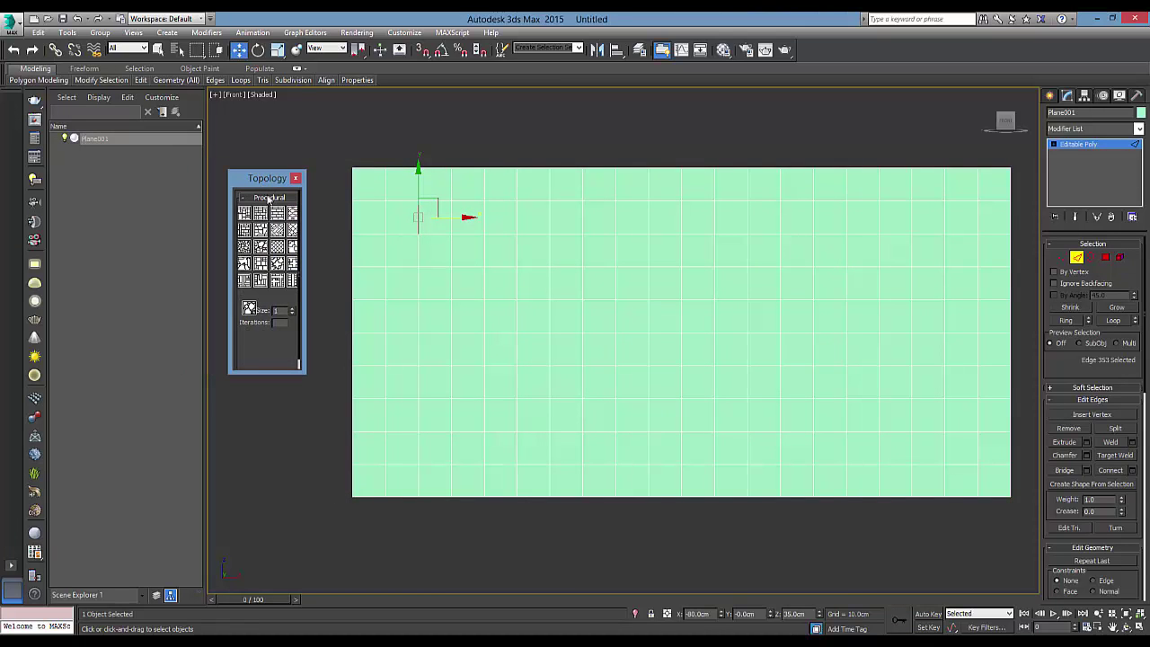
pyautogui.moveTo(303, 372); pyautogui.dragTo(313, 381)
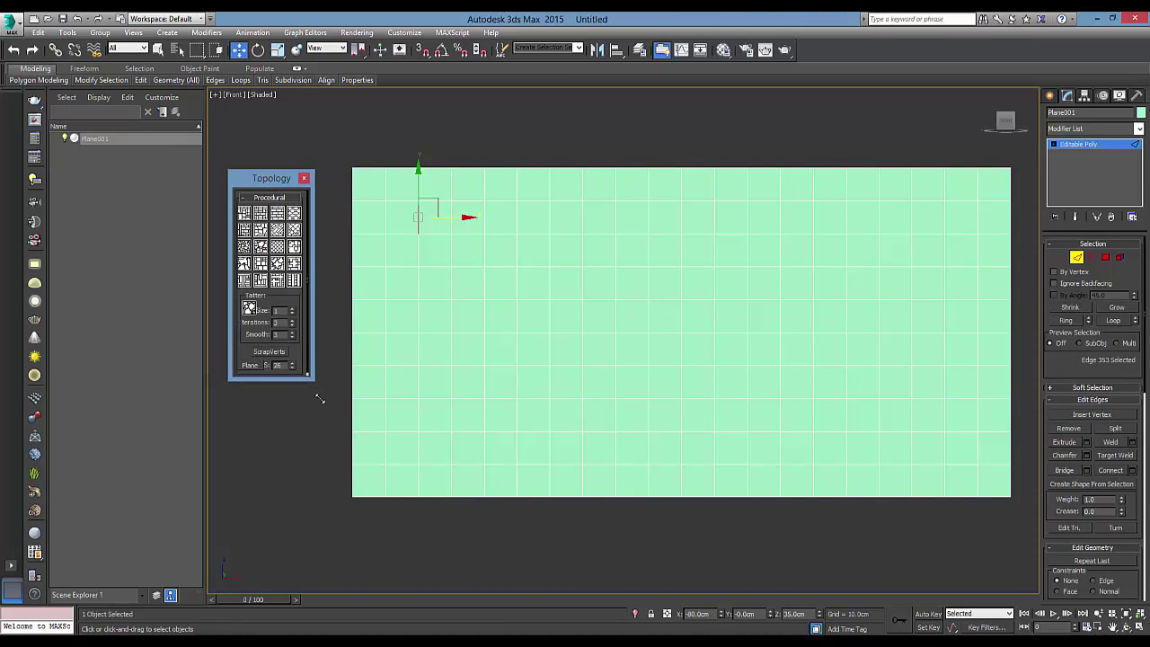
pyautogui.click(263, 199)
pyautogui.click(264, 198)
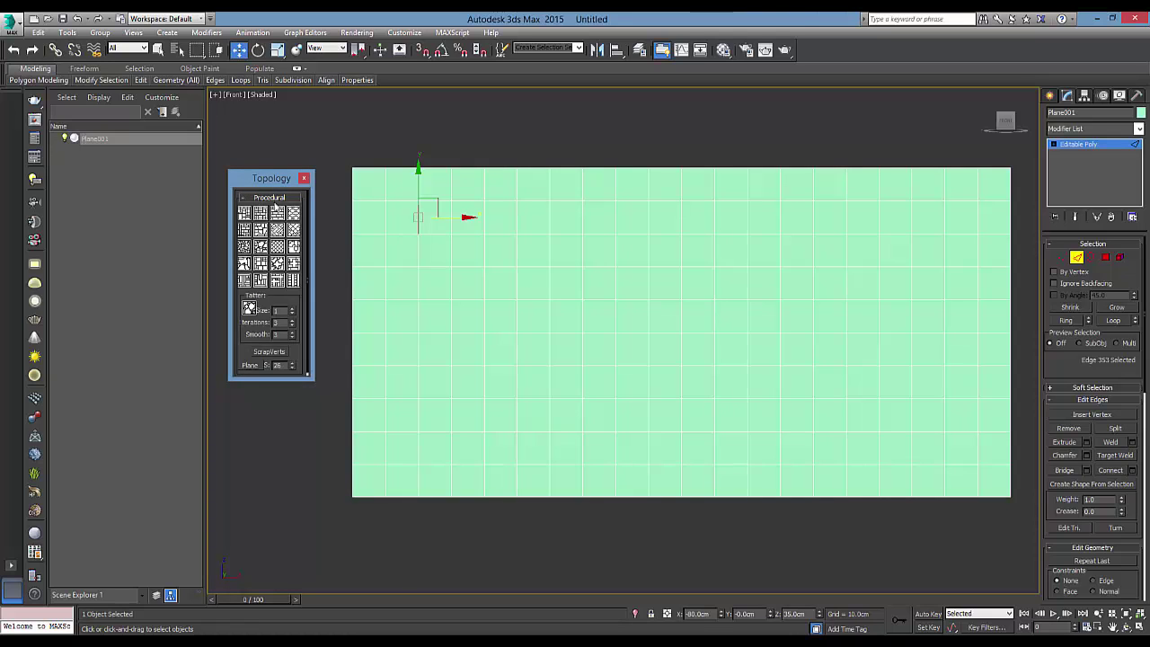
pyautogui.moveTo(279, 180); pyautogui.dragTo(279, 166)
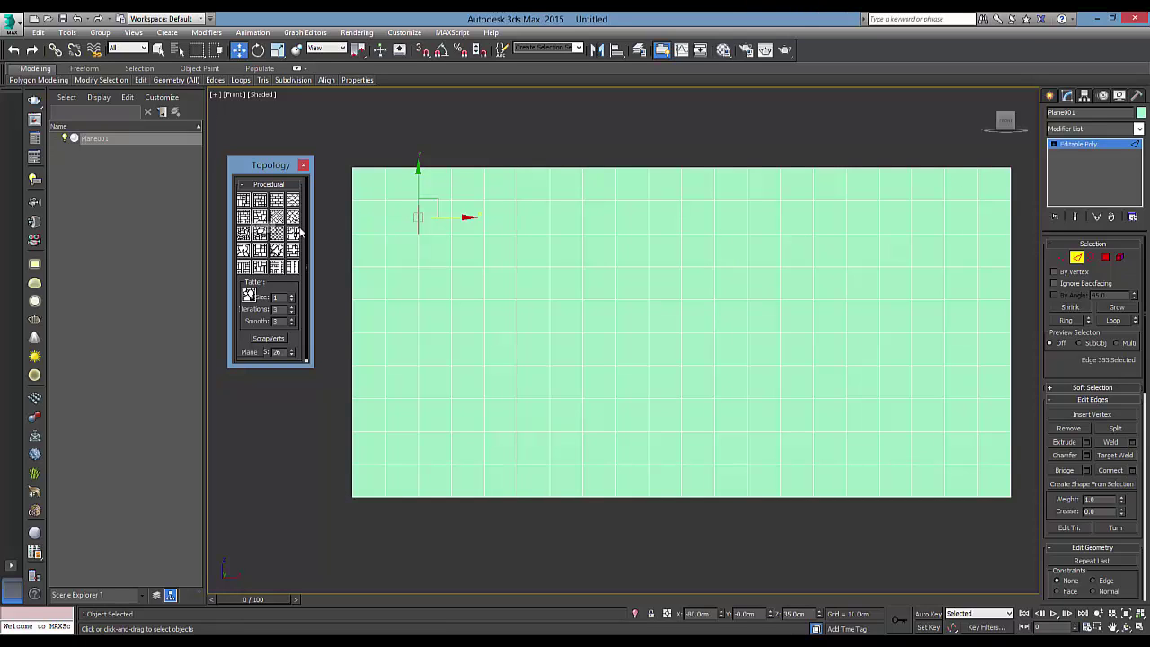
# Step: Apply the Voronoi-style cell pattern to the plane and regenerate its layout
pyautogui.click(244, 234)
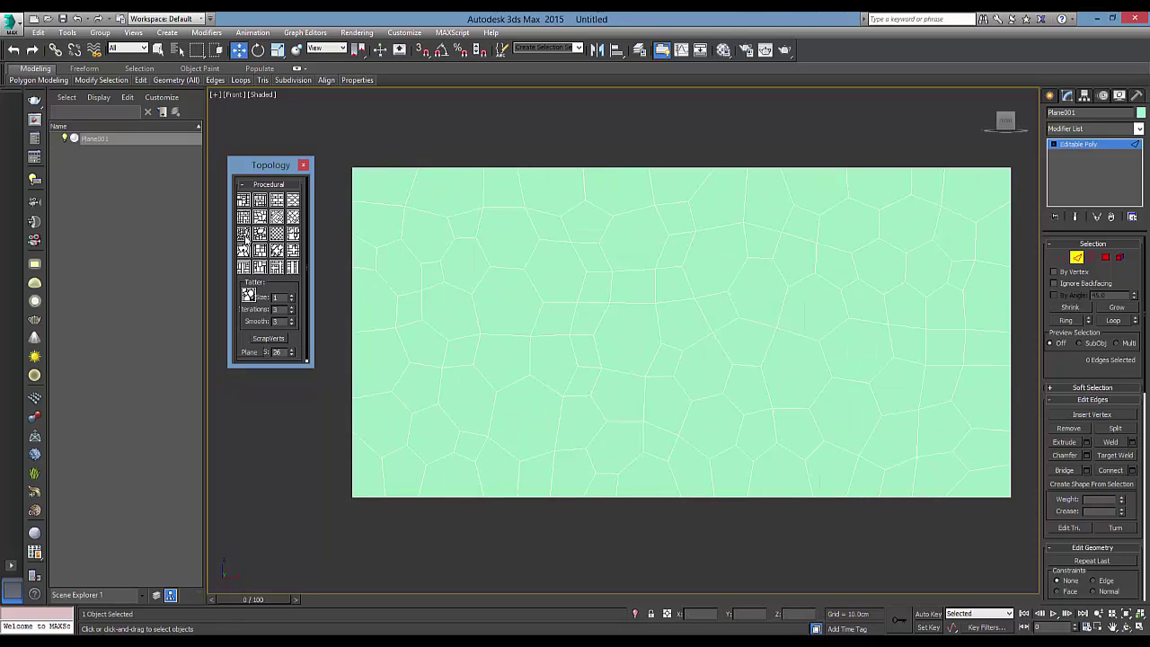
pyautogui.click(243, 236)
pyautogui.moveTo(923, 262); pyautogui.dragTo(920, 261, button='middle')
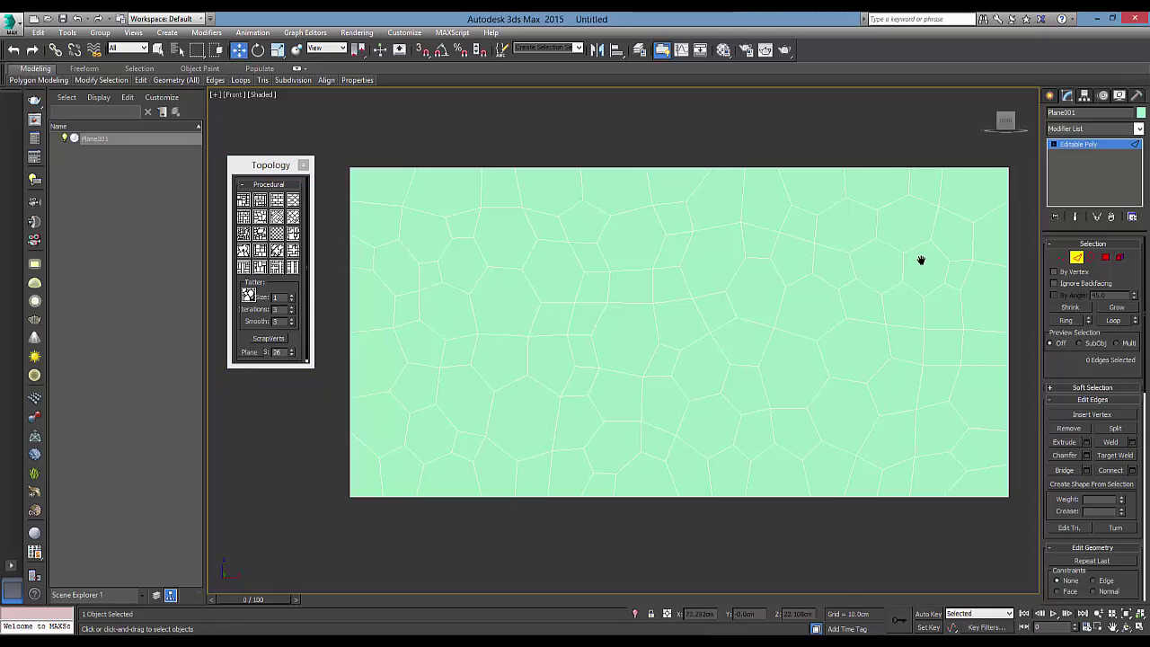
# Step: Select all polygons and start an Inset with the By Polygon type
pyautogui.click(1105, 260)
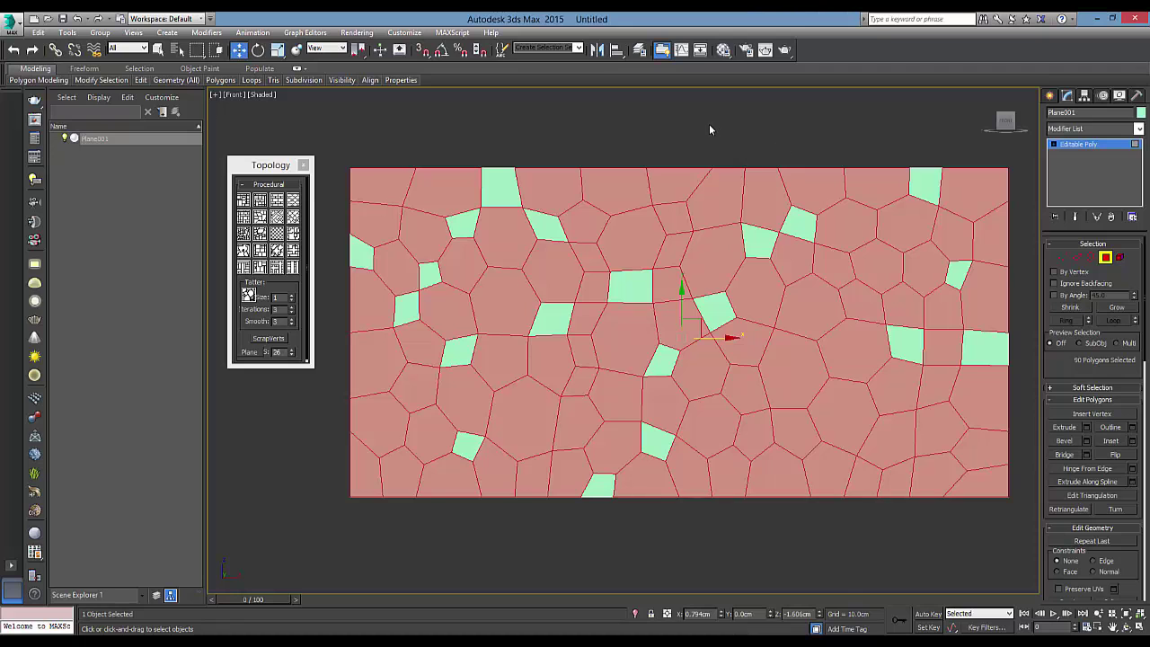
pyautogui.hotkey('ctrl', 'a')
pyautogui.scroll(-2, 693, 221)
pyautogui.scroll(2, 693, 221)
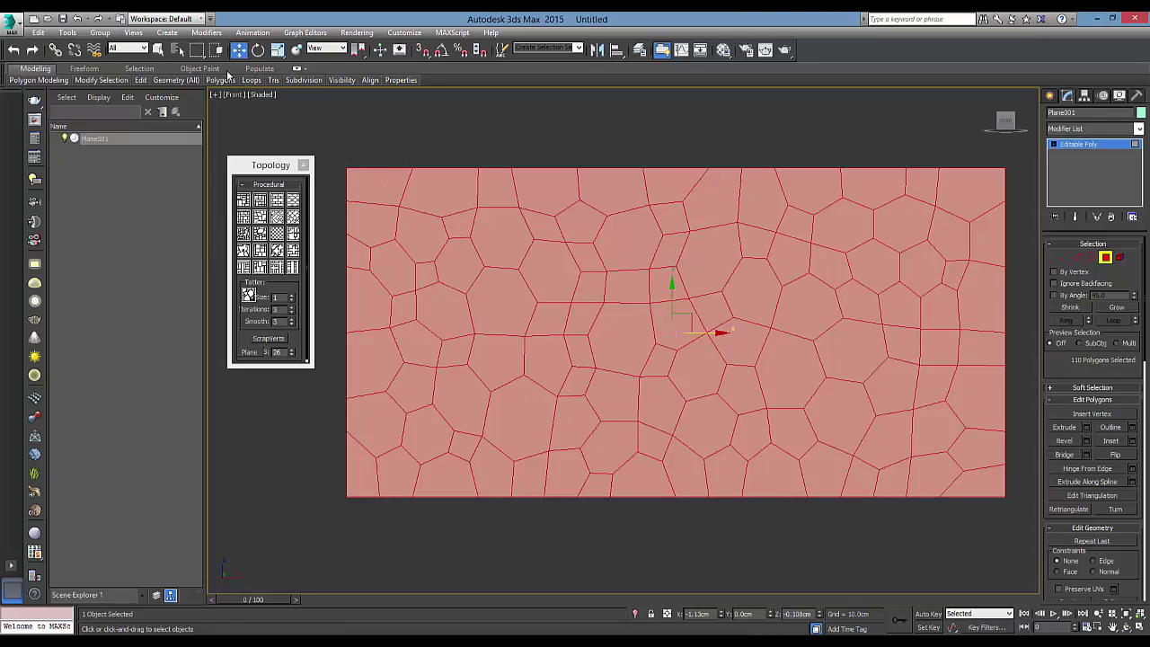
pyautogui.moveTo(221, 80)
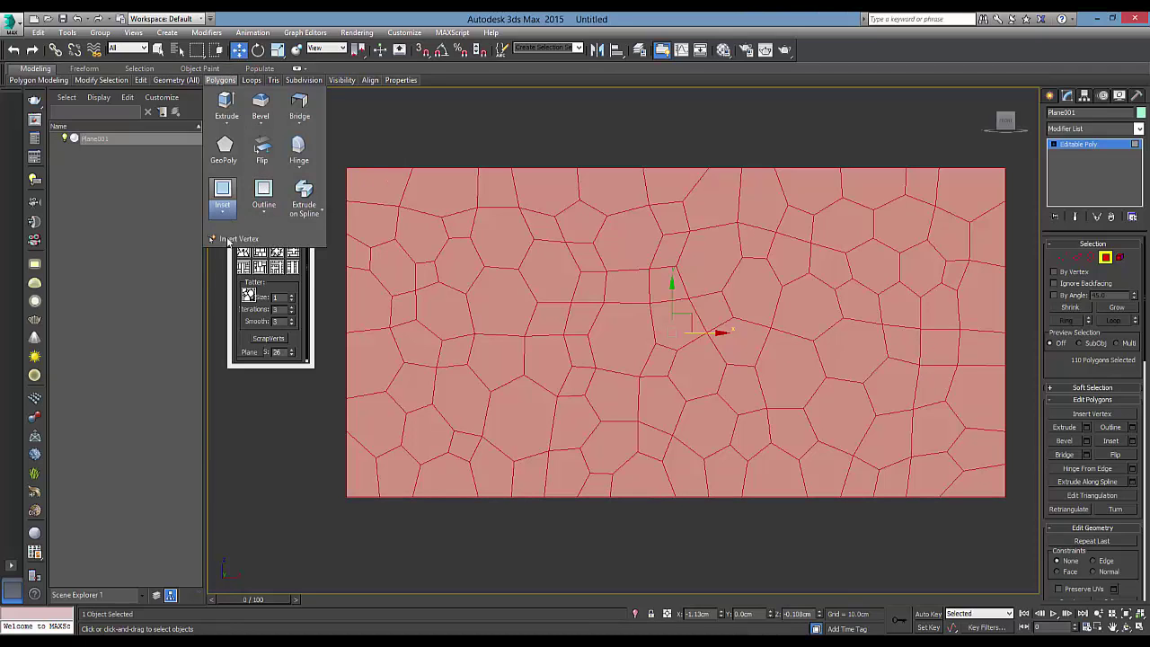
pyautogui.click(223, 192)
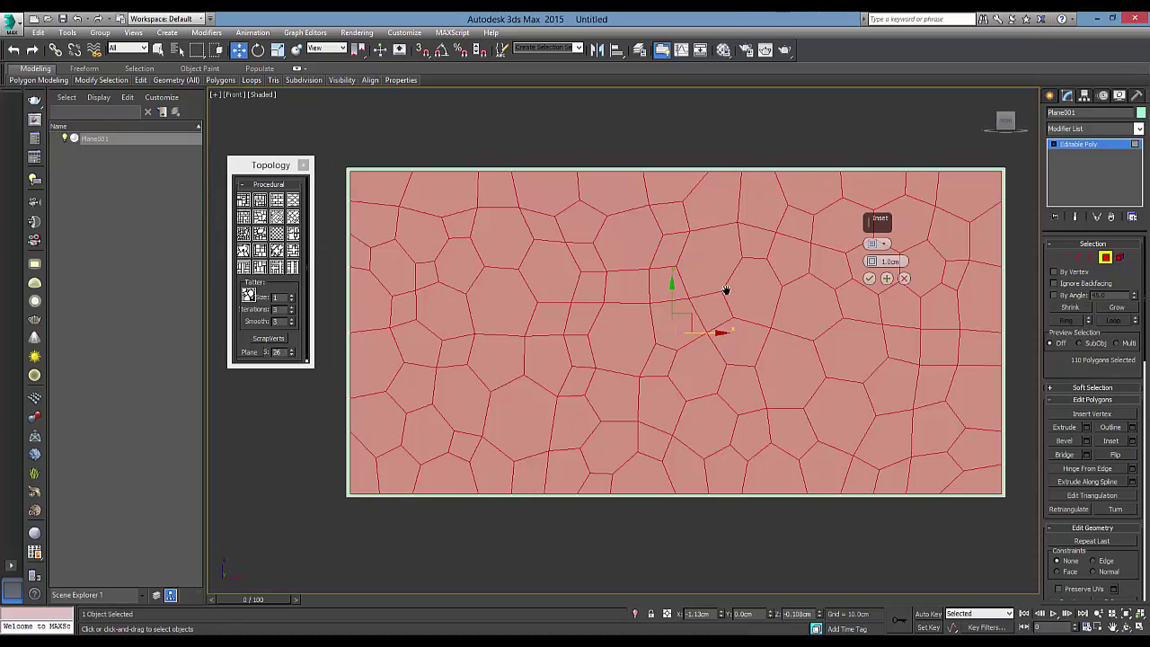
pyautogui.click(878, 243)
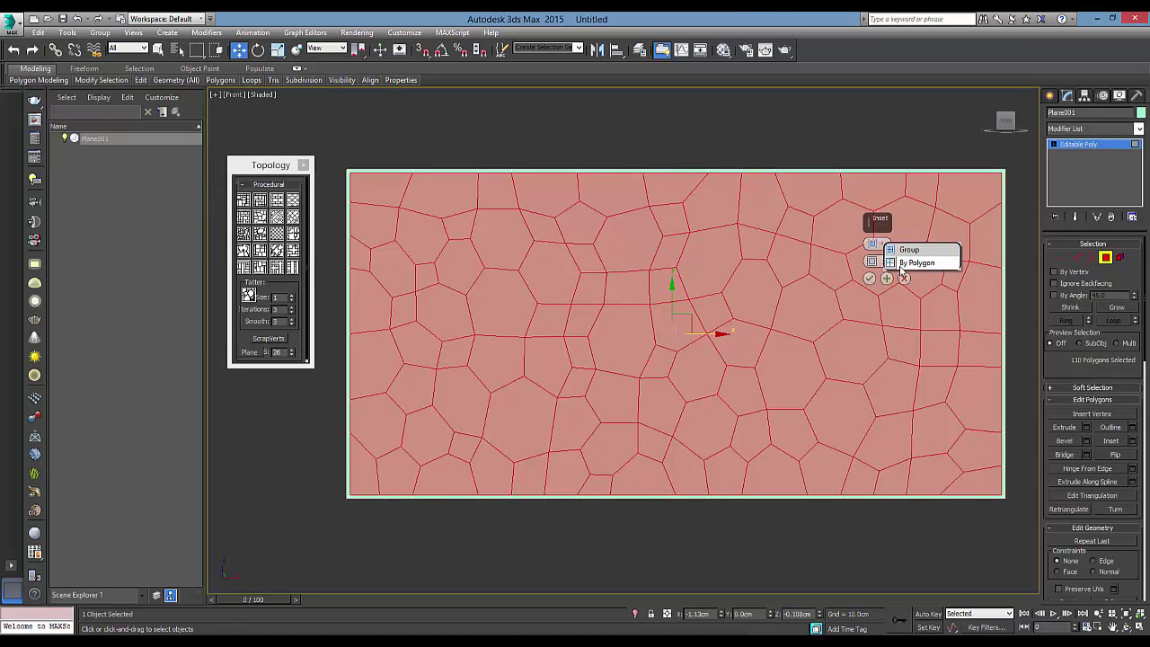
pyautogui.click(901, 265)
# Step: Set the inset amount to 0.5cm and commit it on all cells
pyautogui.scroll(1, 912, 256)
pyautogui.scroll(1, 911, 256)
pyautogui.scroll(2, 914, 254)
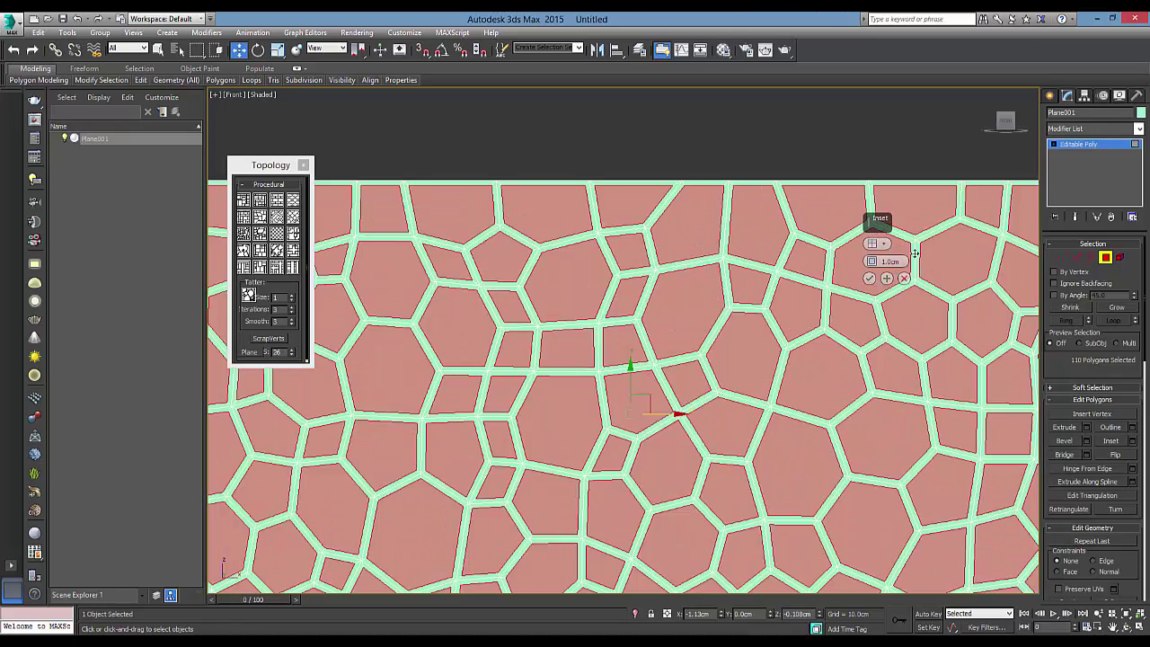
pyautogui.moveTo(693, 303); pyautogui.dragTo(715, 264, button='middle')
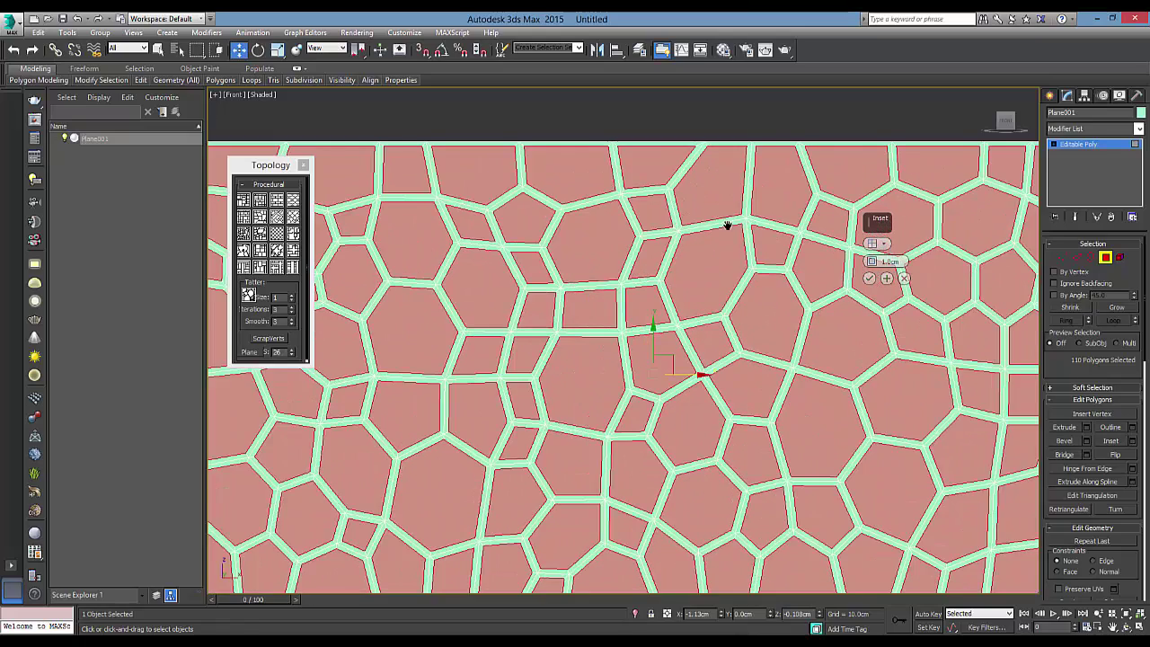
pyautogui.scroll(1, 727, 224)
pyautogui.moveTo(870, 260); pyautogui.dragTo(870, 267)
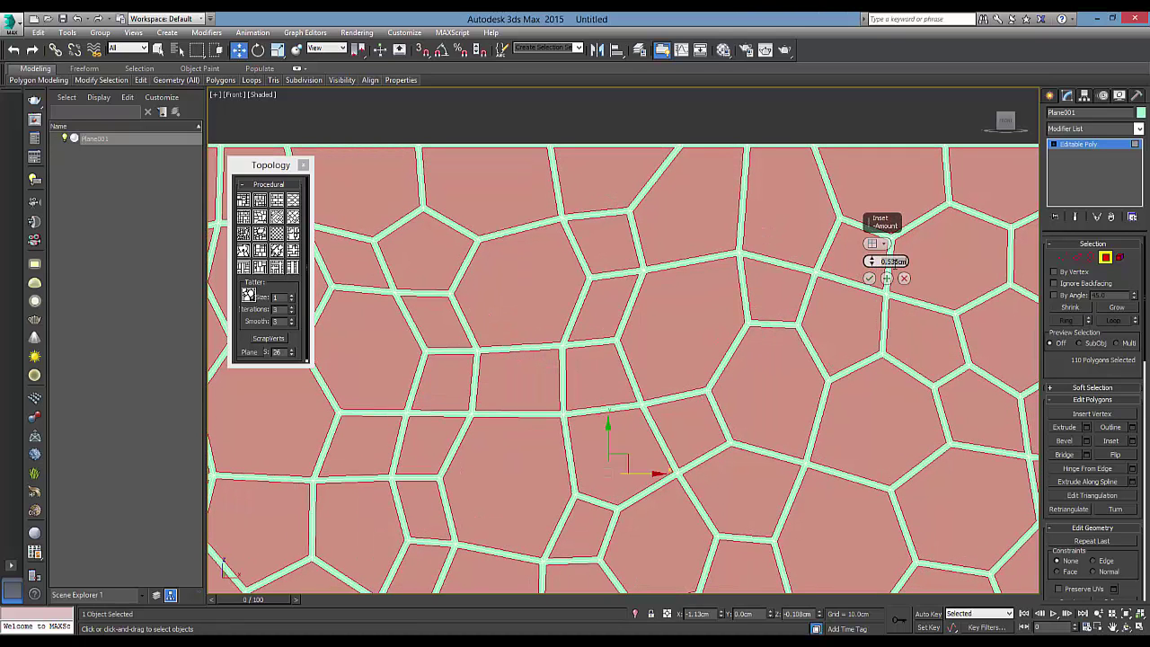
pyautogui.write('0.5')
pyautogui.press('Return')
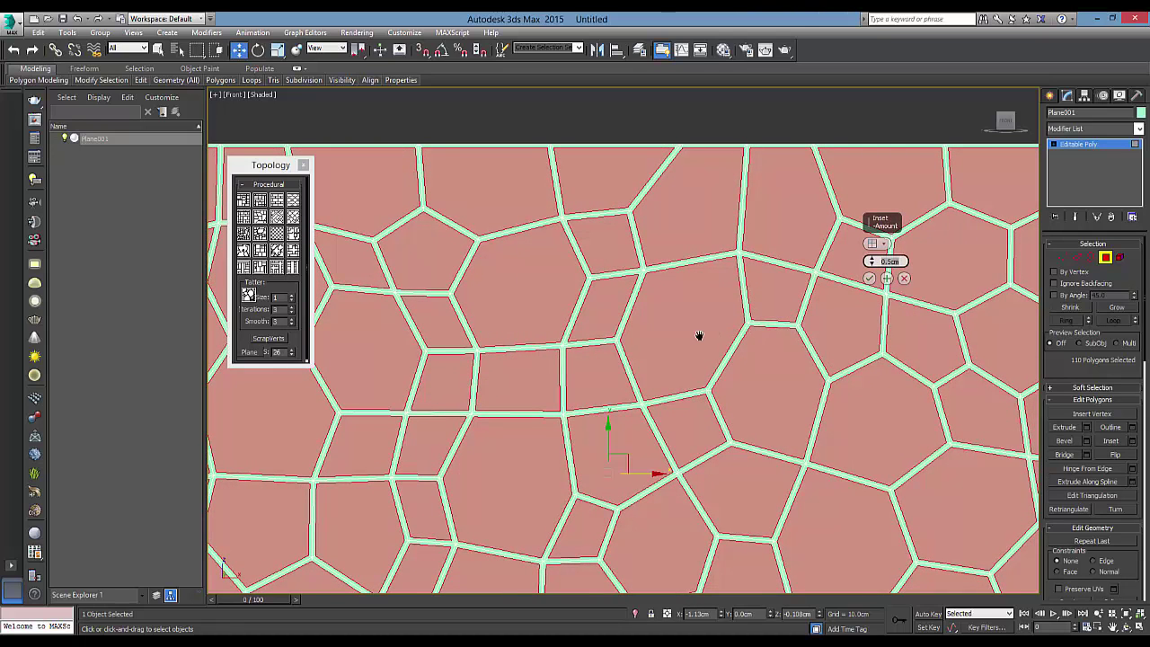
pyautogui.scroll(-2, 698, 334)
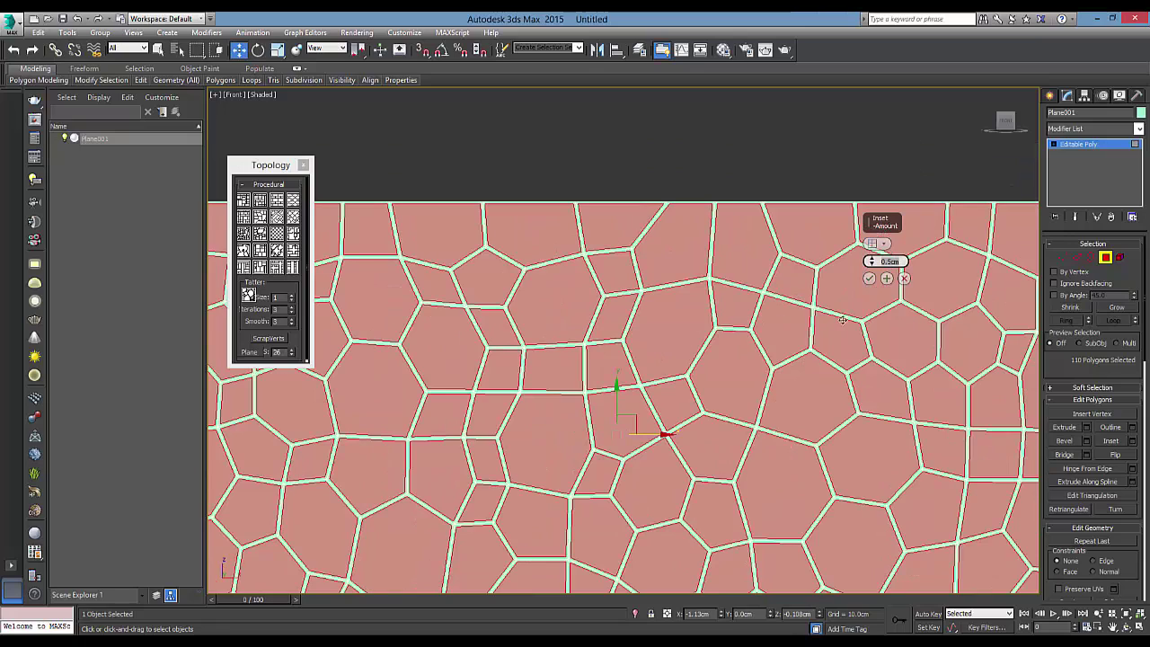
pyautogui.click(868, 279)
pyautogui.press('p')
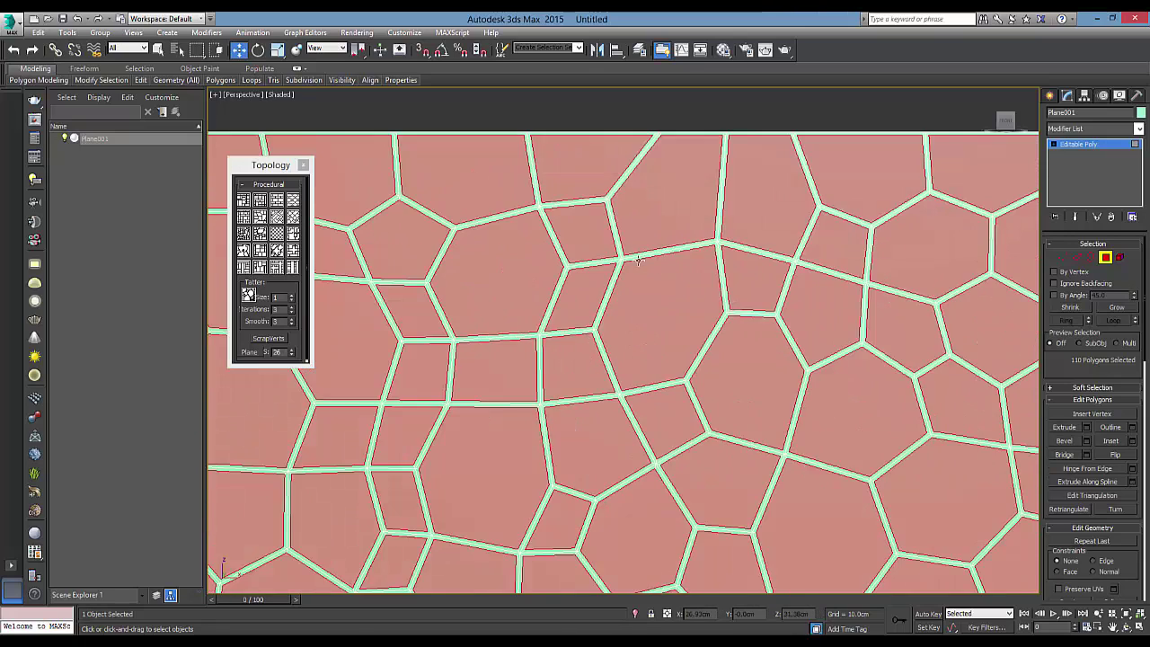
pyautogui.press('z')
pyautogui.moveTo(601, 322)
pyautogui.keyDown('alt'); pyautogui.mouseDown(button='middle')
pyautogui.moveTo(716, 289)
pyautogui.moveTo(655, 348)
pyautogui.moveTo(716, 405)
pyautogui.moveTo(606, 393)
pyautogui.moveTo(691, 364)
pyautogui.moveTo(776, 398)
pyautogui.moveTo(840, 399)
pyautogui.moveTo(781, 394)
pyautogui.moveTo(822, 397)
pyautogui.mouseUp(button='middle'); pyautogui.keyUp('alt')
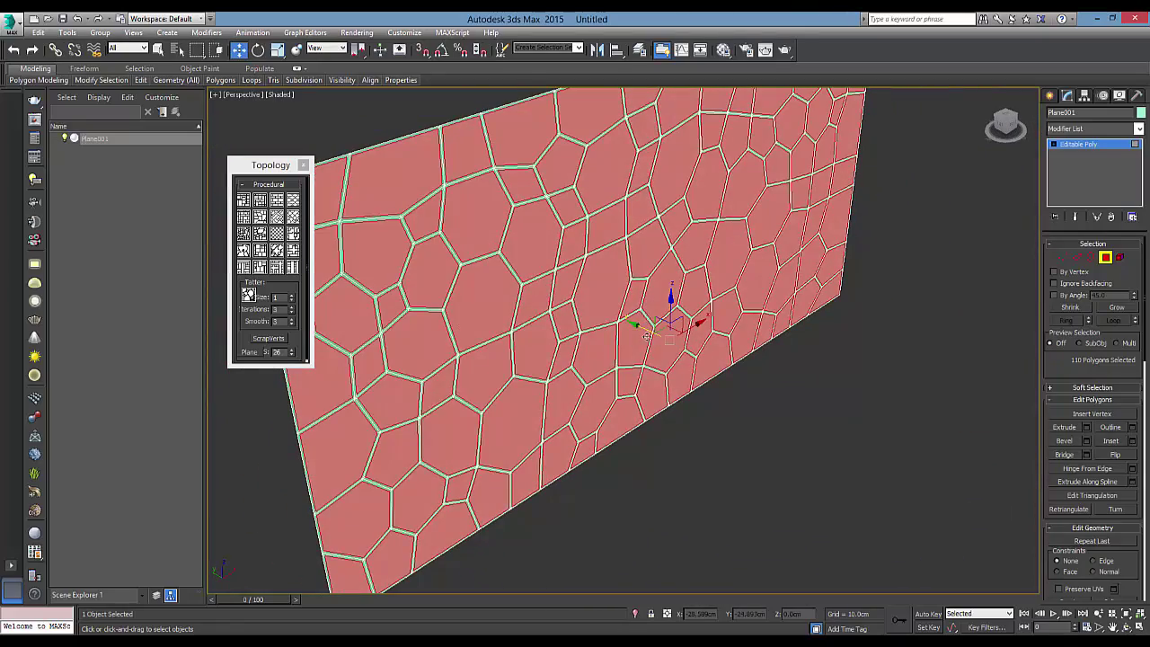
pyautogui.keyDown('alt'); pyautogui.moveTo(647, 331); pyautogui.dragTo(694, 391, button='middle'); pyautogui.keyUp('alt')
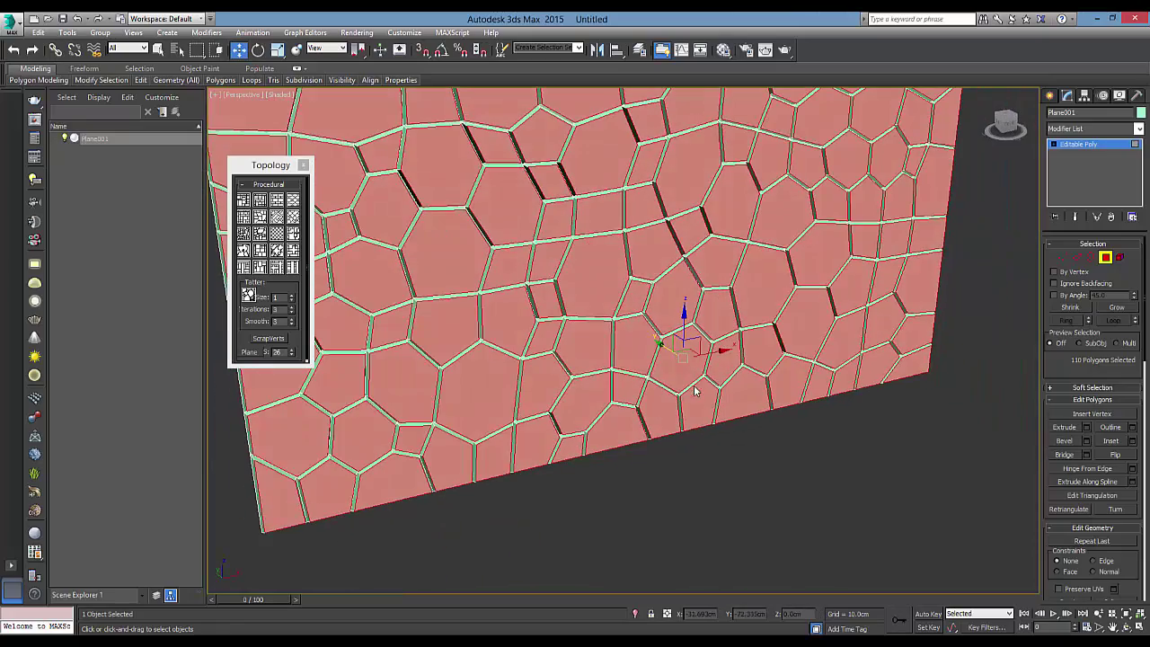
pyautogui.scroll(2, 680, 377)
pyautogui.scroll(2, 693, 376)
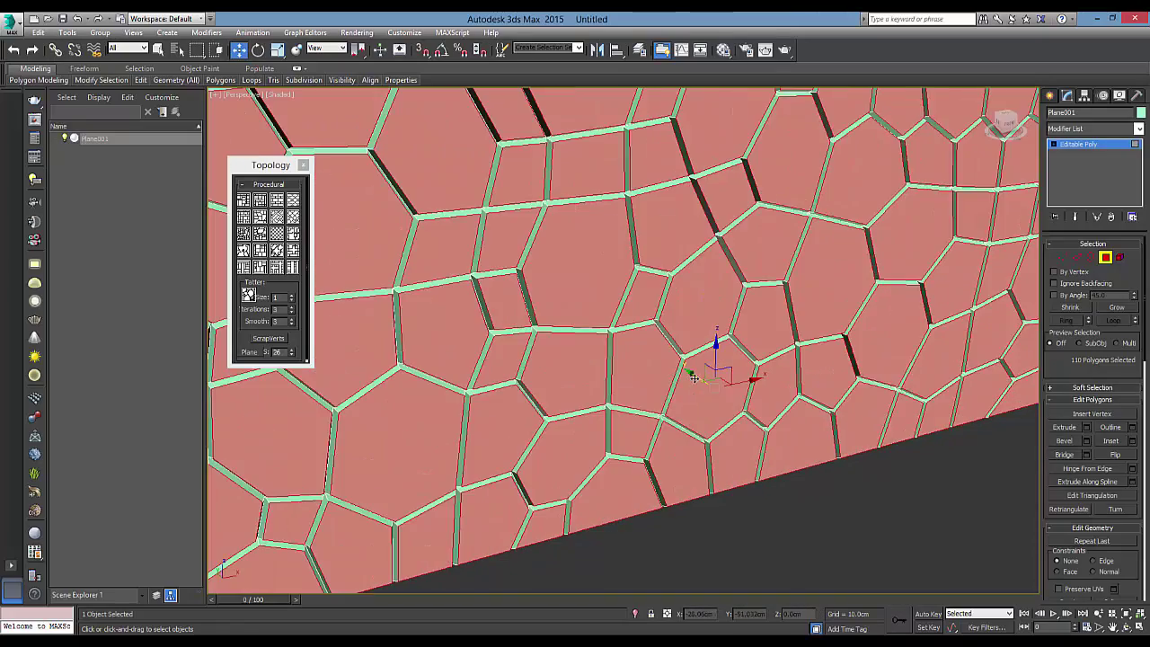
pyautogui.scroll(-2, 687, 378)
pyautogui.scroll(-1, 695, 266)
pyautogui.moveTo(695, 266)
pyautogui.keyDown('alt'); pyautogui.mouseDown(button='middle')
pyautogui.moveTo(811, 243)
pyautogui.moveTo(712, 293)
pyautogui.mouseUp(button='middle'); pyautogui.keyUp('alt')
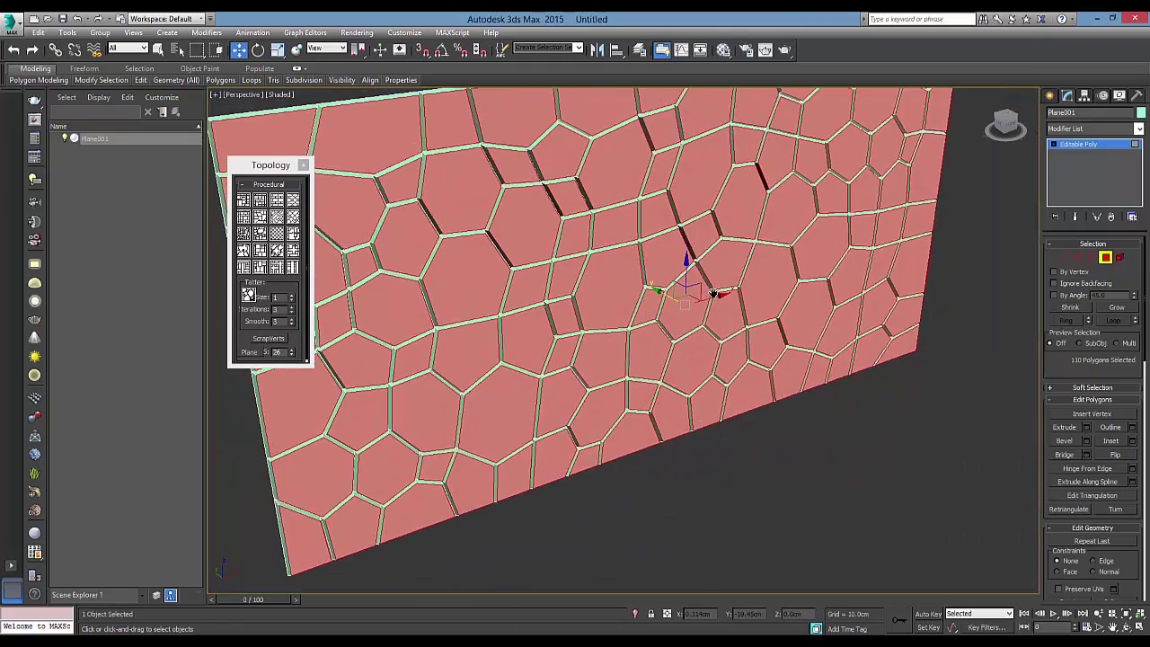
pyautogui.press('f')
pyautogui.scroll(-1, 718, 283)
pyautogui.scroll(-2, 724, 280)
pyautogui.scroll(-1, 736, 263)
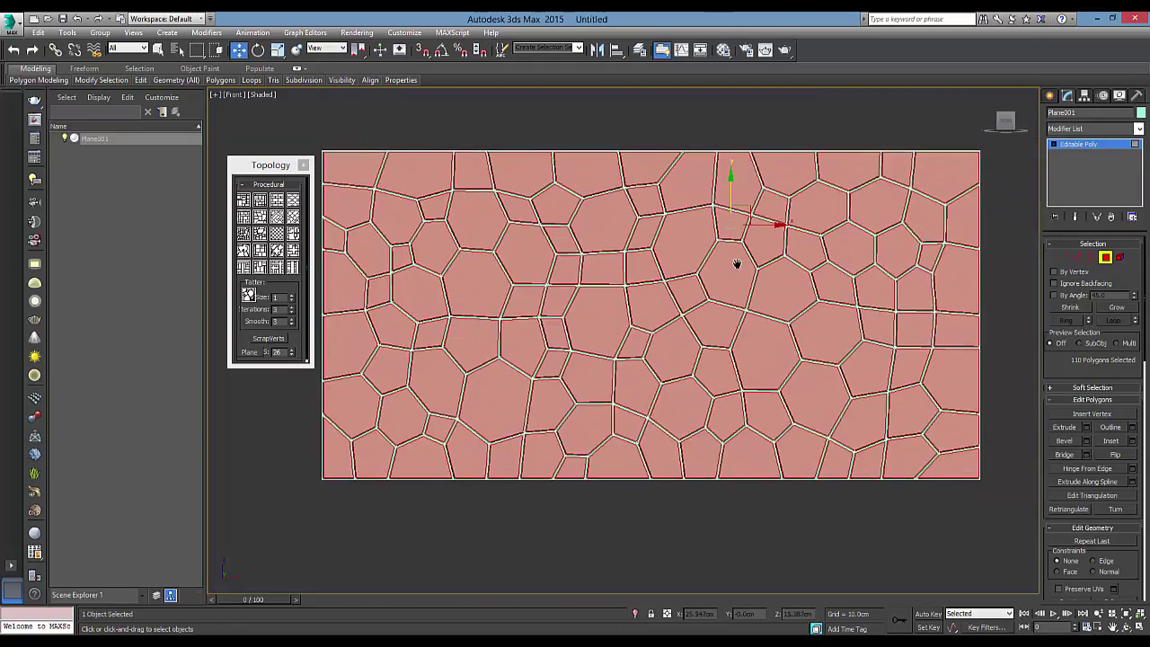
pyautogui.moveTo(737, 263); pyautogui.dragTo(747, 257, button='middle')
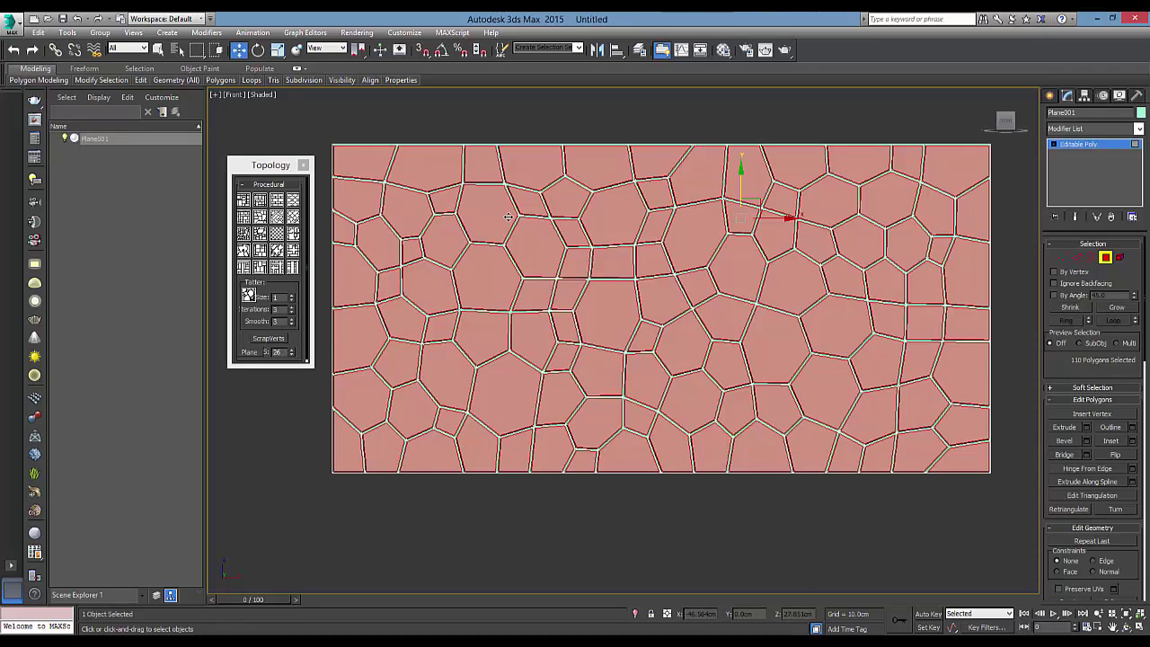
pyautogui.moveTo(278, 168); pyautogui.dragTo(278, 139)
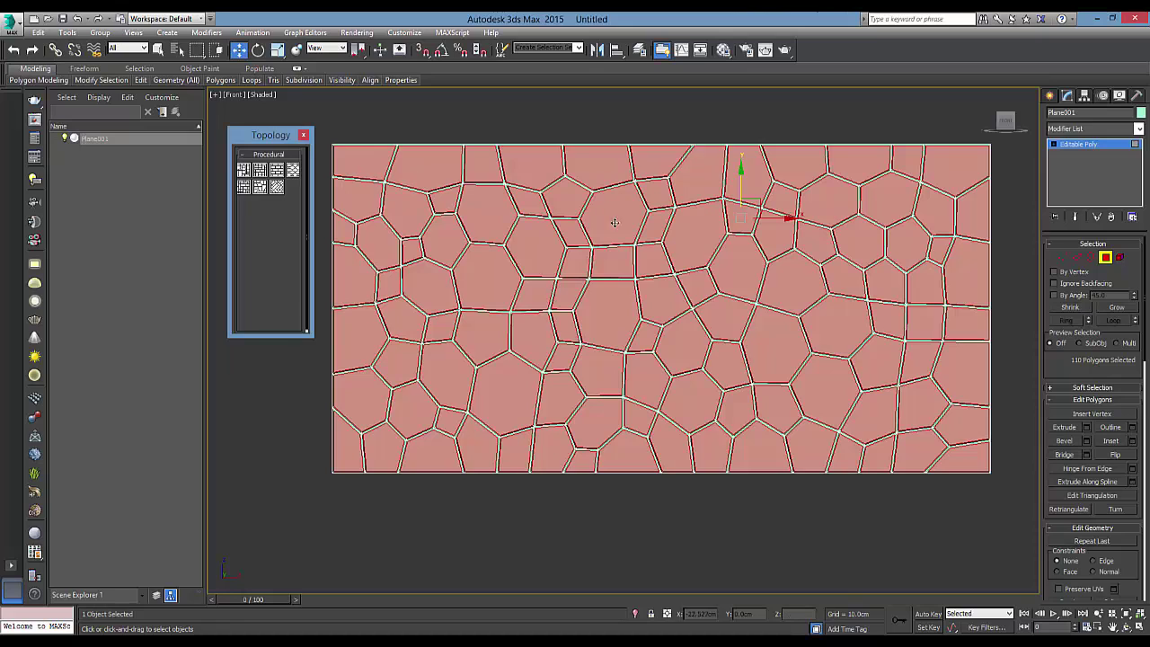
pyautogui.moveTo(659, 252); pyautogui.dragTo(930, 176)
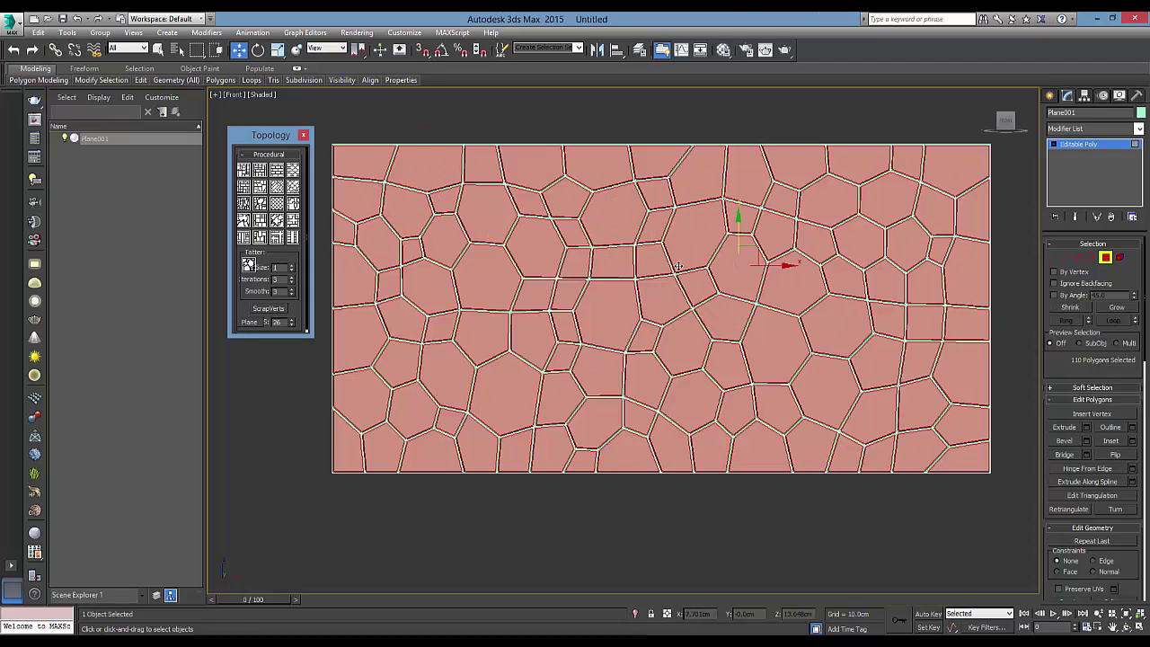
pyautogui.hotkey('ctrl', 'z')
pyautogui.hotkey('ctrl', 'z')
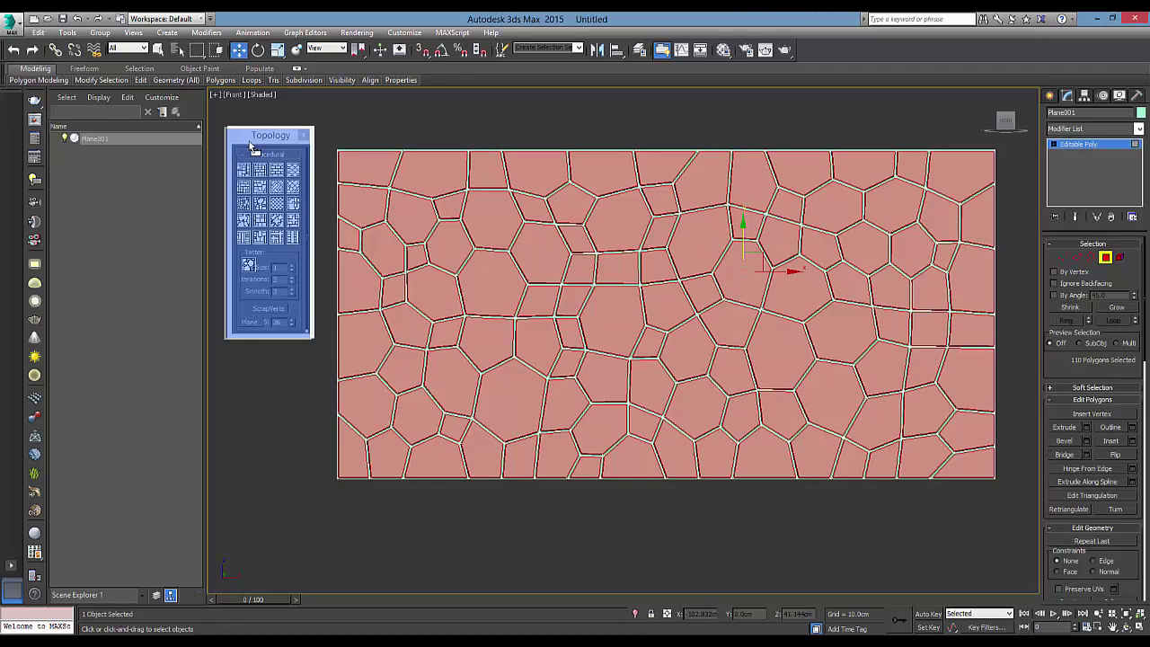
pyautogui.hotkey('ctrl', 'z')
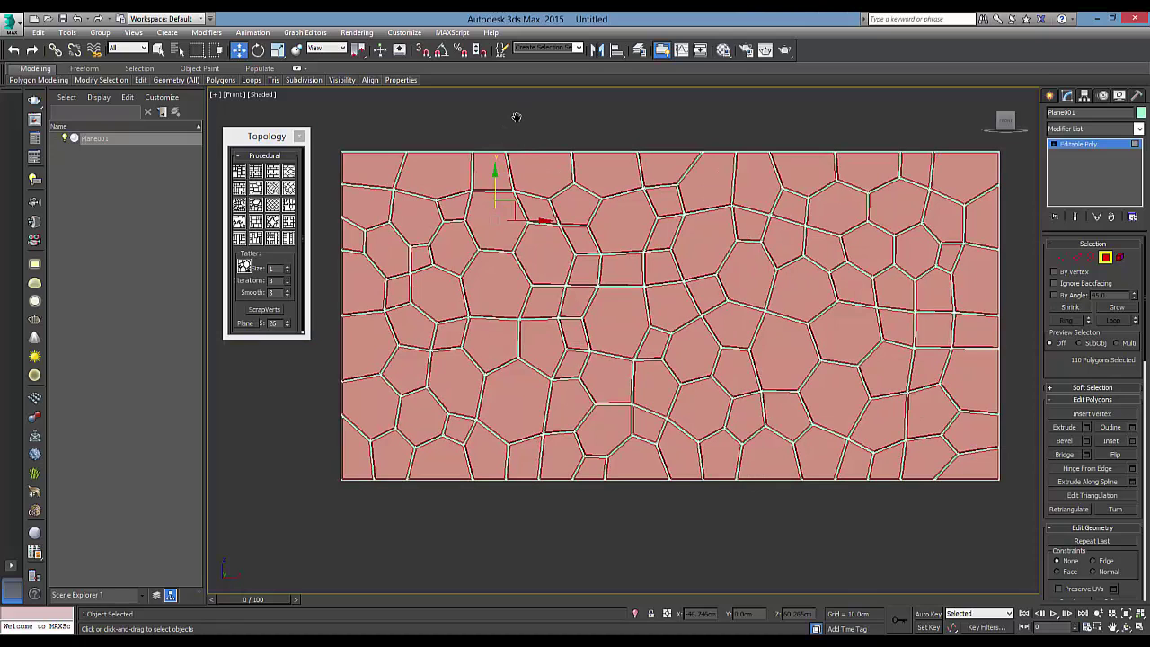
pyautogui.hotkey('ctrl', 'z')
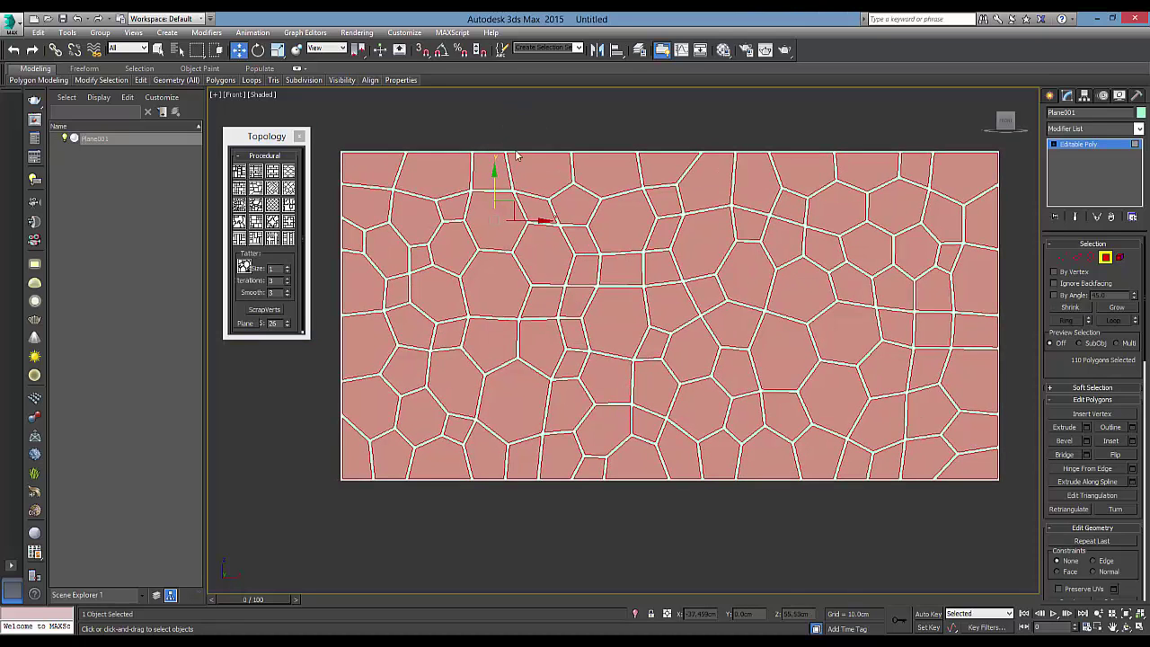
# Step: Open the Bevel caddy for all cells and set Height and Outline to 1.0cm
pyautogui.moveTo(220, 80)
pyautogui.click(259, 126)
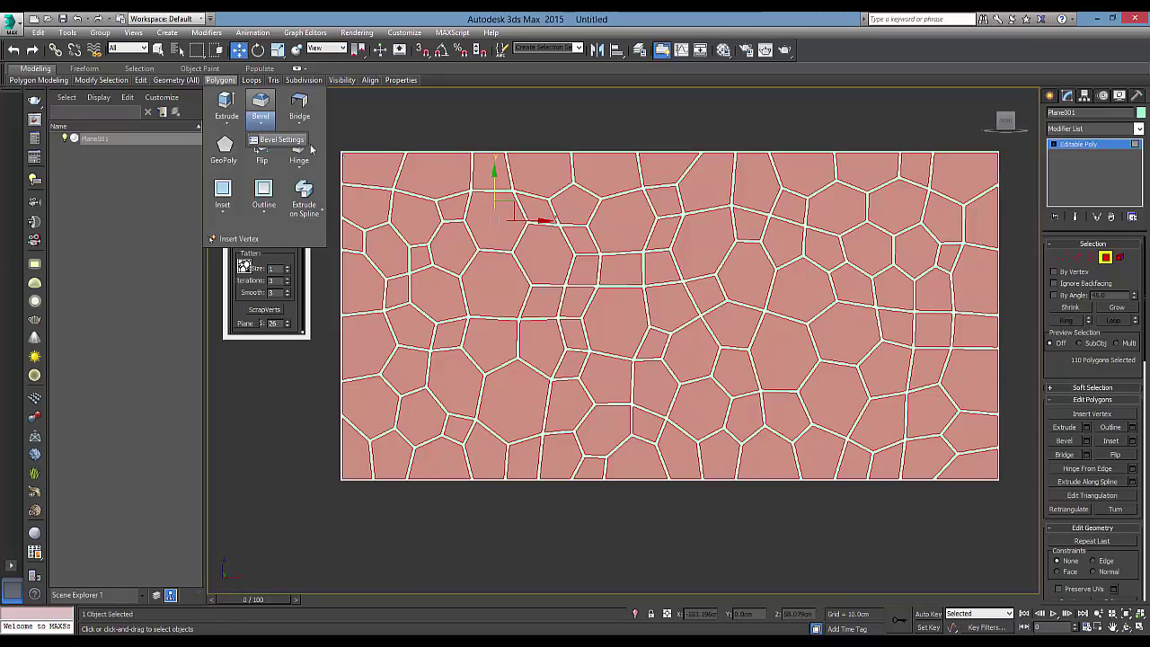
pyautogui.click(303, 149)
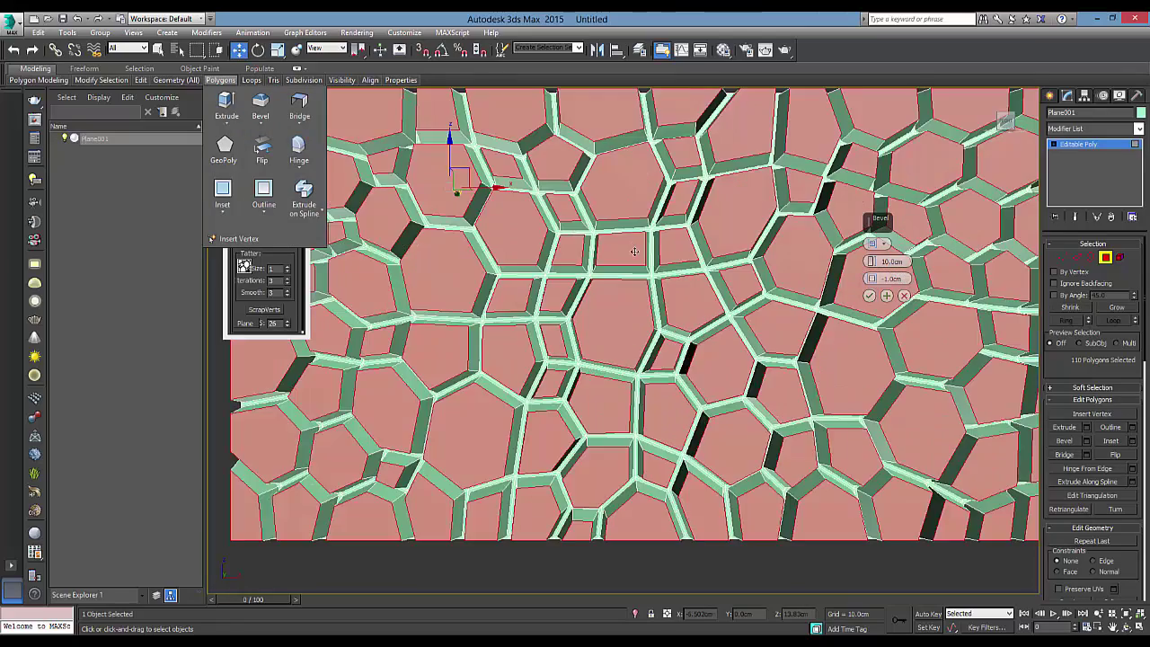
pyautogui.keyDown('alt'); pyautogui.moveTo(634, 251); pyautogui.dragTo(894, 268, button='middle'); pyautogui.keyUp('alt')
pyautogui.scroll(3, 690, 257)
pyautogui.scroll(-3, 689, 256)
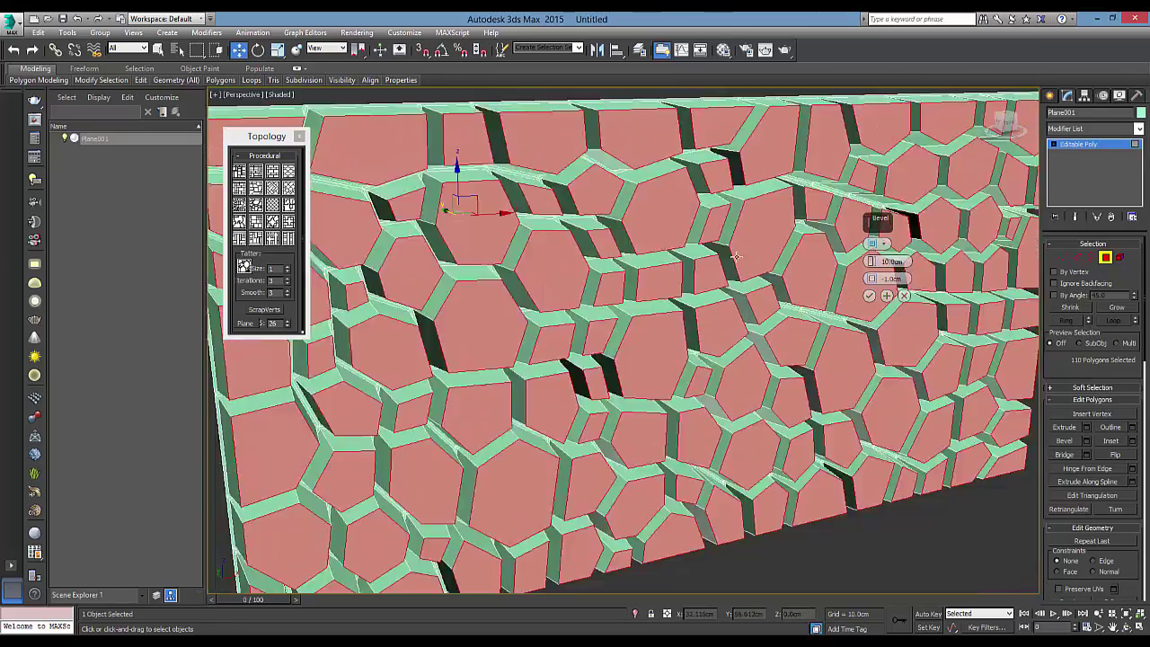
pyautogui.scroll(3, 894, 268)
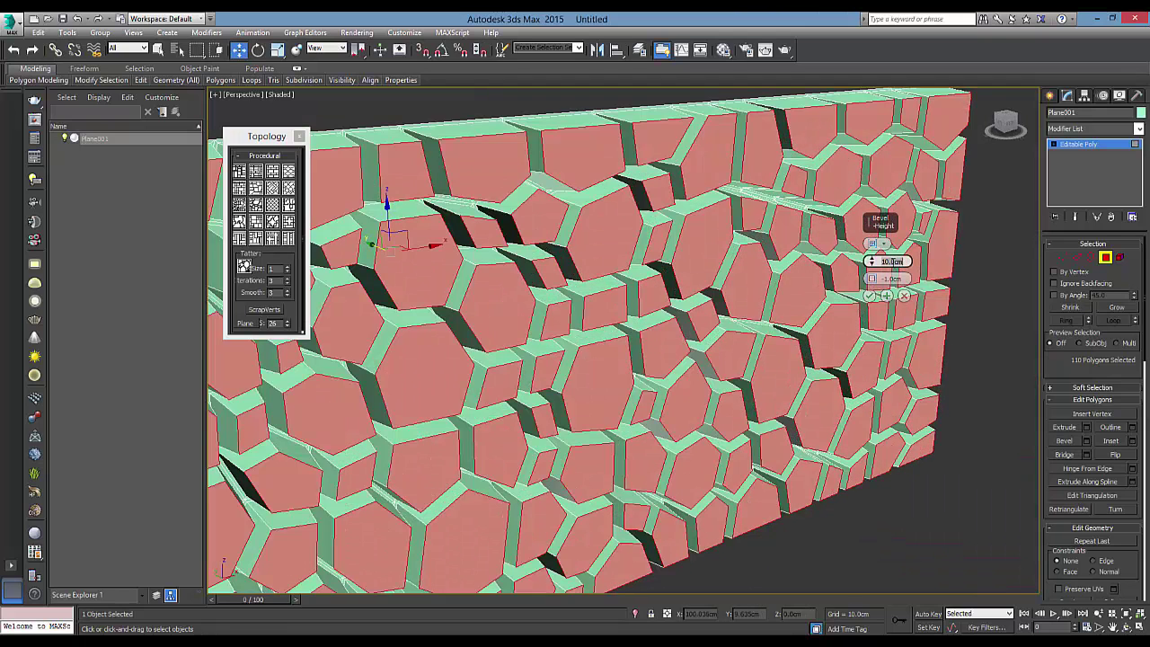
pyautogui.write('1')
pyautogui.press('Return')
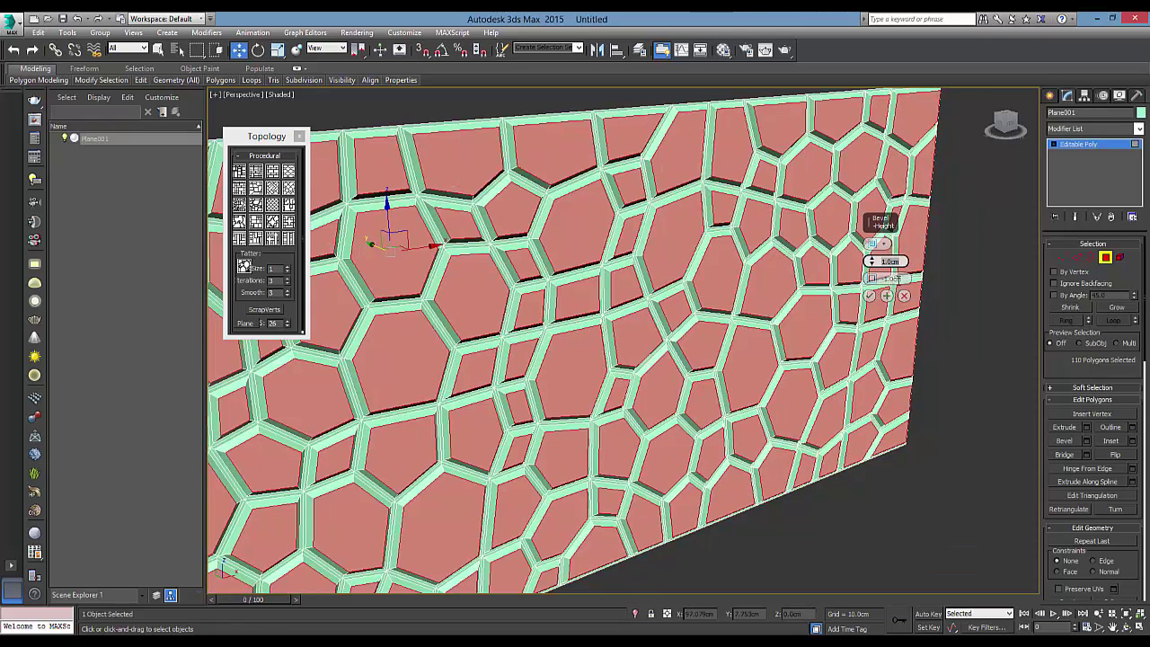
pyautogui.write('1')
pyautogui.press('Return')
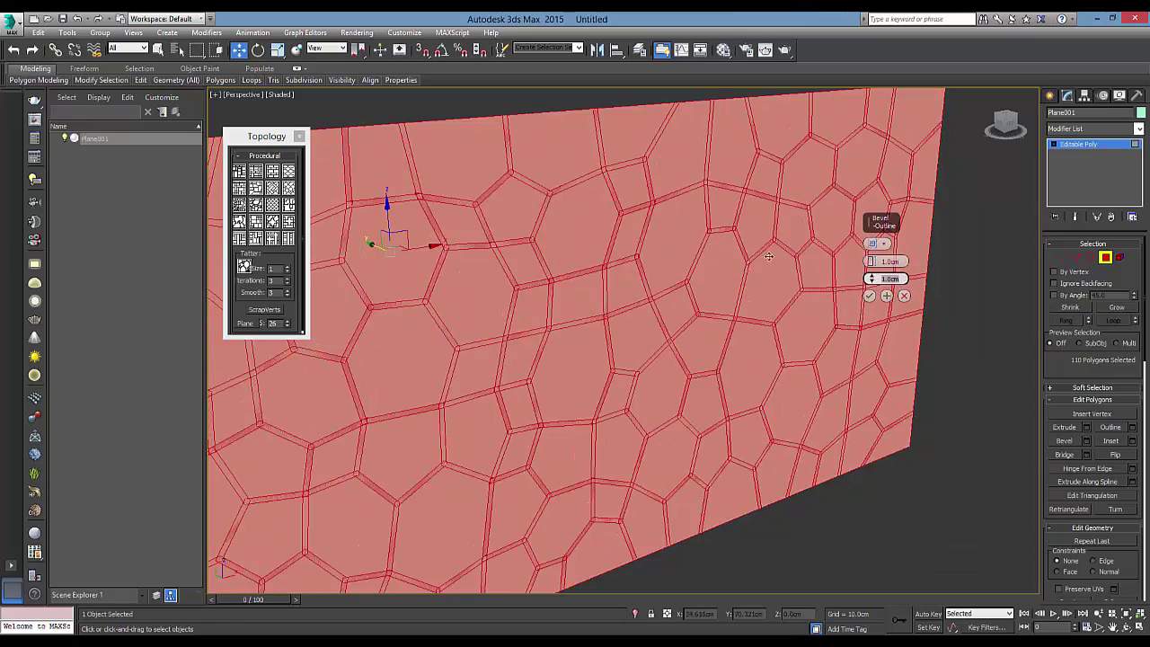
# Step: Drag the Outline to about -1.14 cm to widen the cell borders
pyautogui.moveTo(871, 285); pyautogui.dragTo(669, 191)
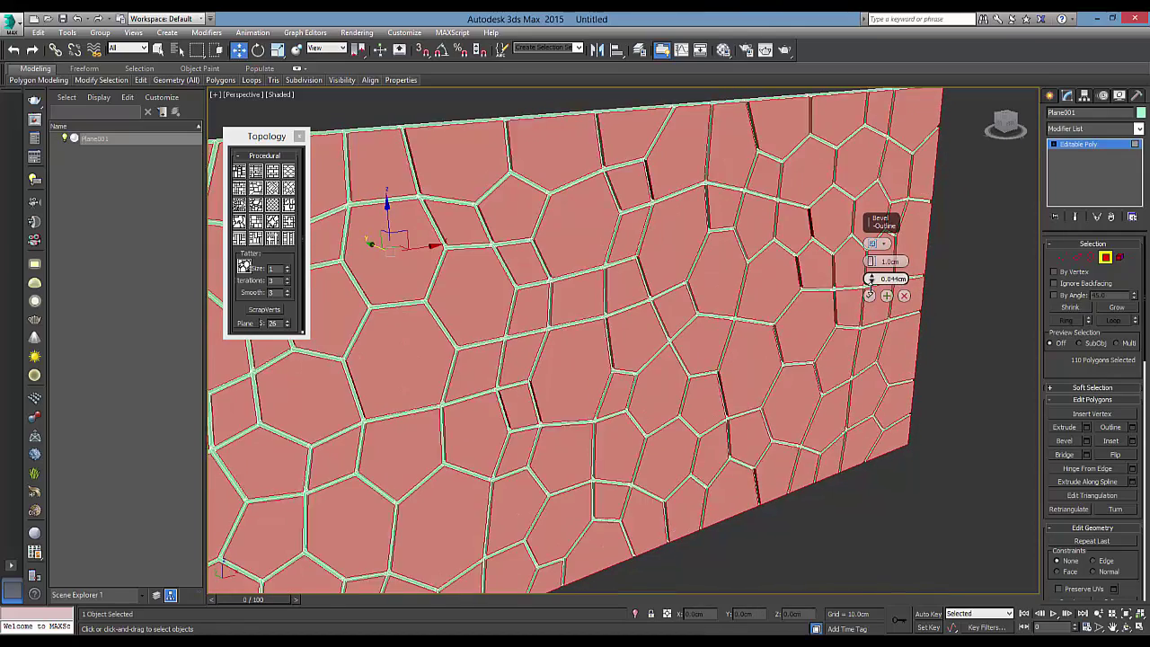
pyautogui.moveTo(669, 191)
pyautogui.keyDown('alt'); pyautogui.mouseDown(button='middle')
pyautogui.moveTo(716, 187)
pyautogui.moveTo(869, 258)
pyautogui.mouseUp(button='middle'); pyautogui.keyUp('alt')
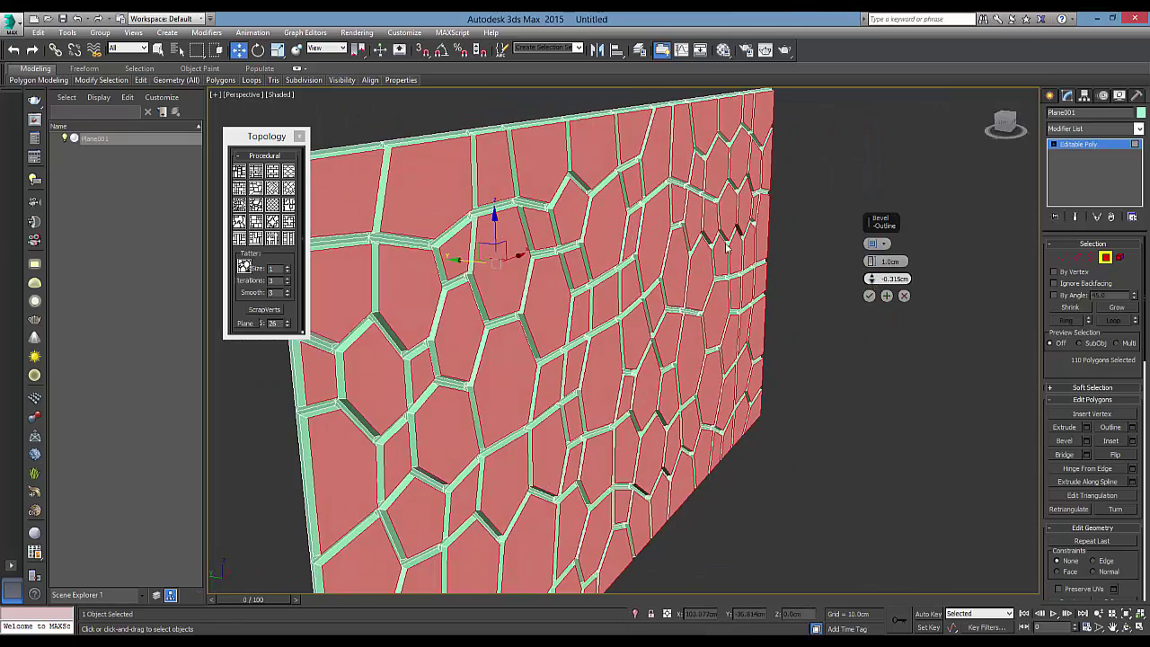
pyautogui.scroll(2, 652, 239)
pyautogui.scroll(2, 542, 241)
pyautogui.scroll(3, 482, 217)
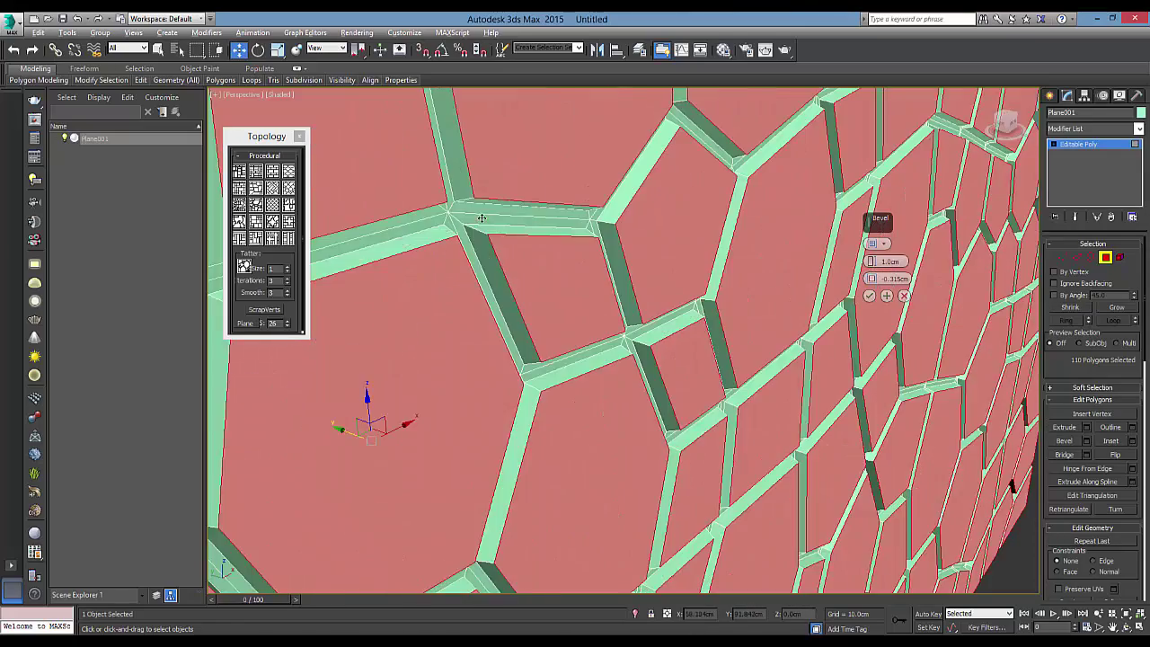
pyautogui.scroll(2, 481, 217)
pyautogui.scroll(2, 679, 233)
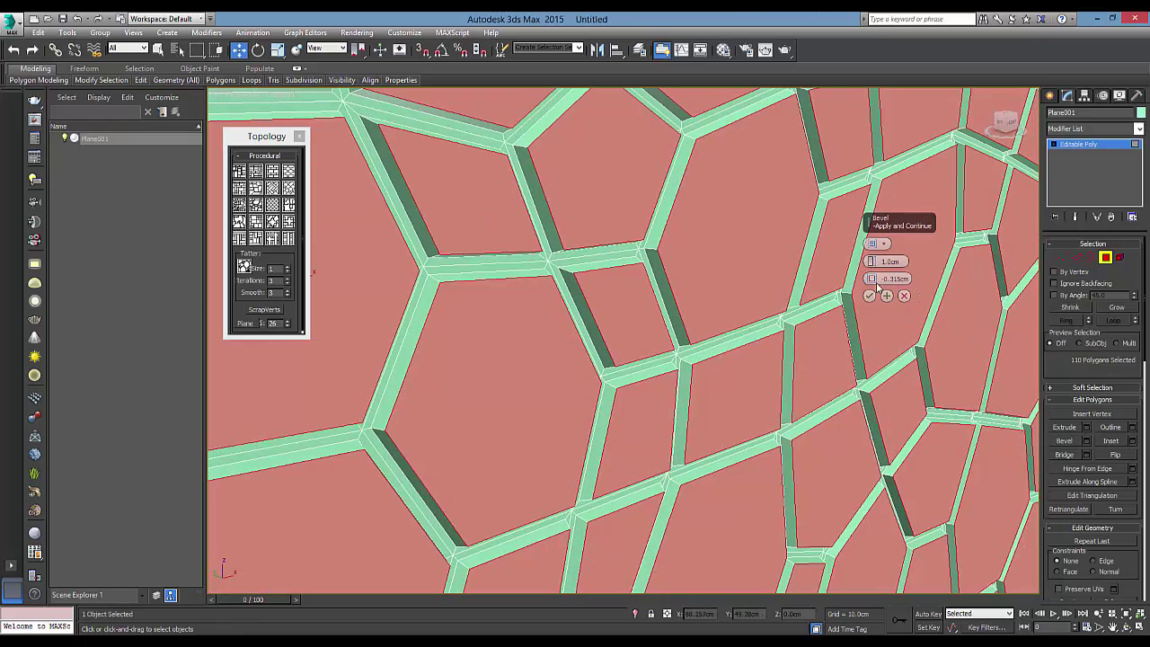
pyautogui.moveTo(870, 278); pyautogui.dragTo(870, 281)
pyautogui.moveTo(870, 280)
pyautogui.mouseDown(button='middle')
pyautogui.moveTo(684, 274)
pyautogui.moveTo(885, 244)
pyautogui.mouseUp(button='middle')
pyautogui.scroll(-5, 881, 242)
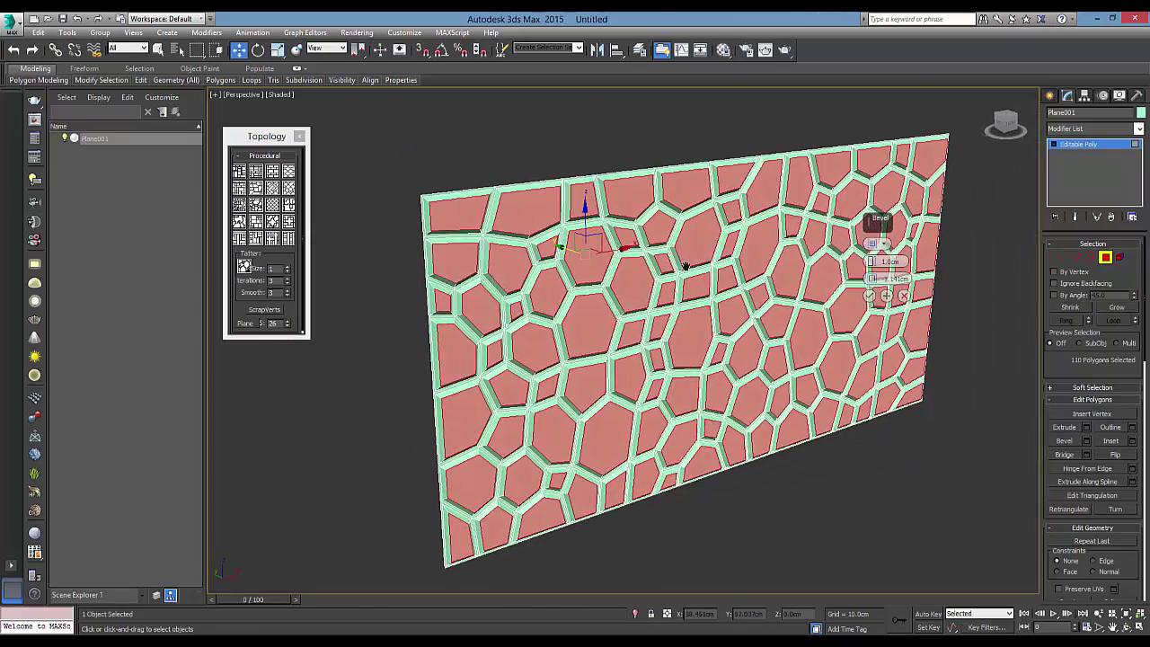
pyautogui.scroll(4, 879, 299)
# Step: Commit the bevel, leave Polygon mode and orbit to inspect the plane
pyautogui.click(869, 295)
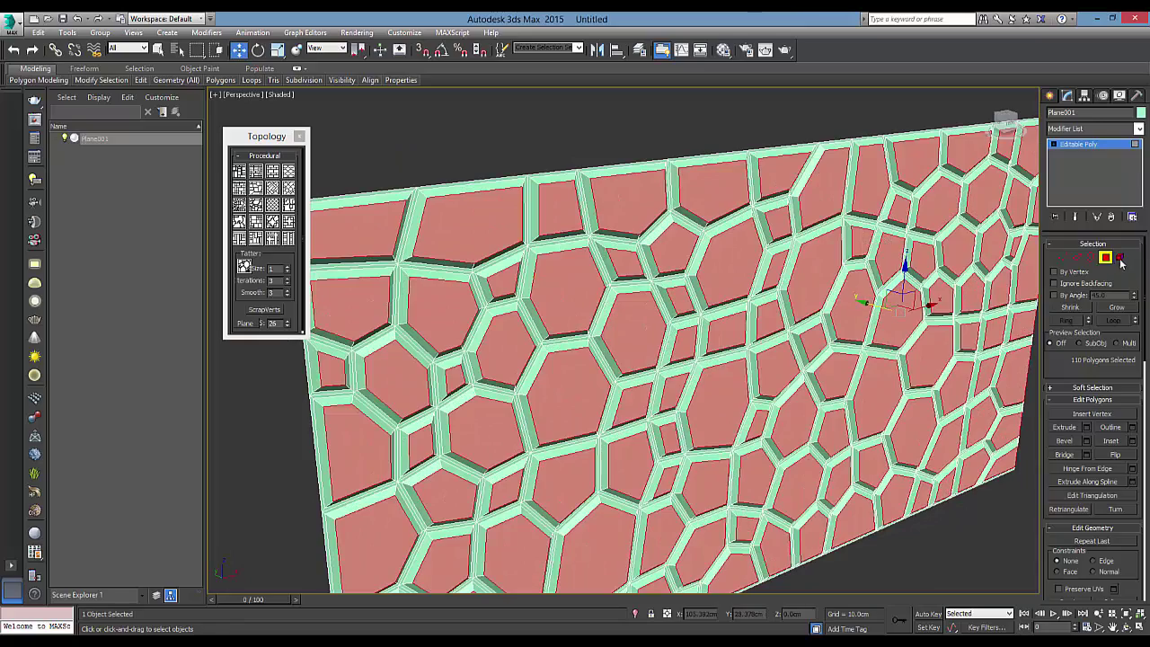
pyautogui.press('6')
pyautogui.keyDown('alt'); pyautogui.moveTo(744, 236); pyautogui.dragTo(701, 233, button='middle'); pyautogui.keyUp('alt')
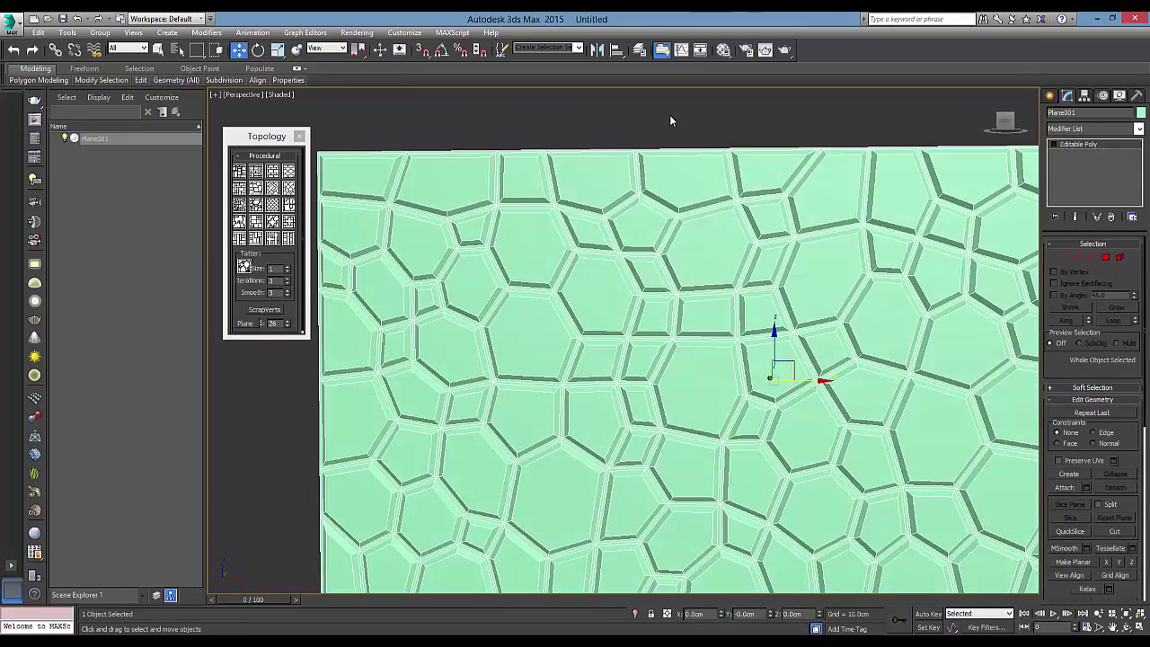
pyautogui.click(669, 114)
pyautogui.scroll(-4, 541, 176)
pyautogui.keyDown('alt'); pyautogui.moveTo(541, 176); pyautogui.dragTo(787, 340, button='middle'); pyautogui.keyUp('alt')
pyautogui.moveTo(753, 282)
pyautogui.keyDown('alt'); pyautogui.mouseDown(button='middle')
pyautogui.moveTo(800, 288)
pyautogui.moveTo(670, 276)
pyautogui.mouseUp(button='middle'); pyautogui.keyUp('alt')
# Step: Reselect the hexagon plane, check it from the side, and return to Front view
pyautogui.click(637, 275)
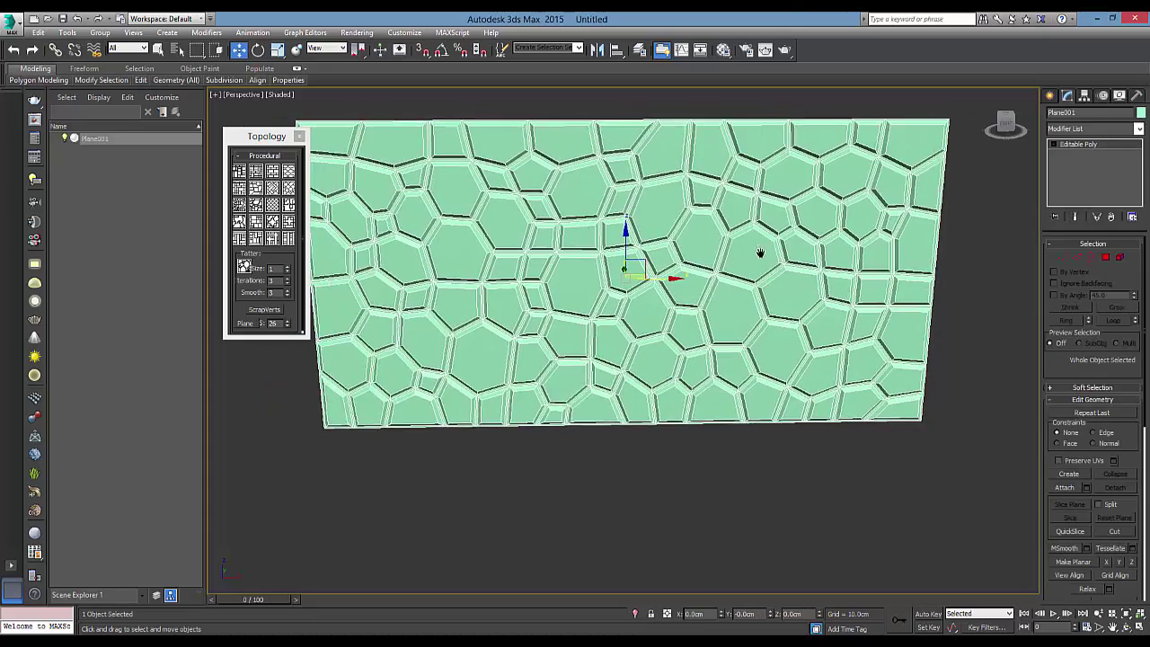
pyautogui.scroll(3, 760, 249)
pyautogui.moveTo(760, 249)
pyautogui.keyDown('alt'); pyautogui.mouseDown(button='middle')
pyautogui.moveTo(771, 172)
pyautogui.moveTo(632, 203)
pyautogui.mouseUp(button='middle'); pyautogui.keyUp('alt')
pyautogui.scroll(-2, 648, 280)
pyautogui.moveTo(648, 279)
pyautogui.keyDown('alt'); pyautogui.mouseDown(button='middle')
pyautogui.moveTo(551, 236)
pyautogui.moveTo(576, 232)
pyautogui.mouseUp(button='middle'); pyautogui.keyUp('alt')
pyautogui.press('f')
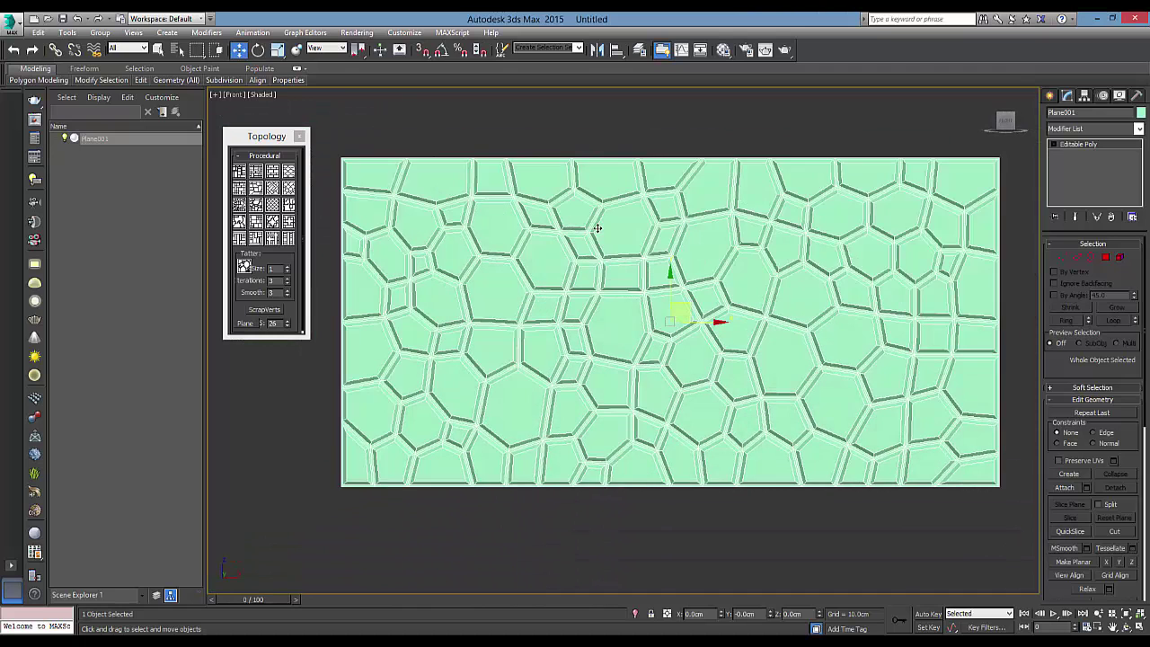
pyautogui.moveTo(141, 80)
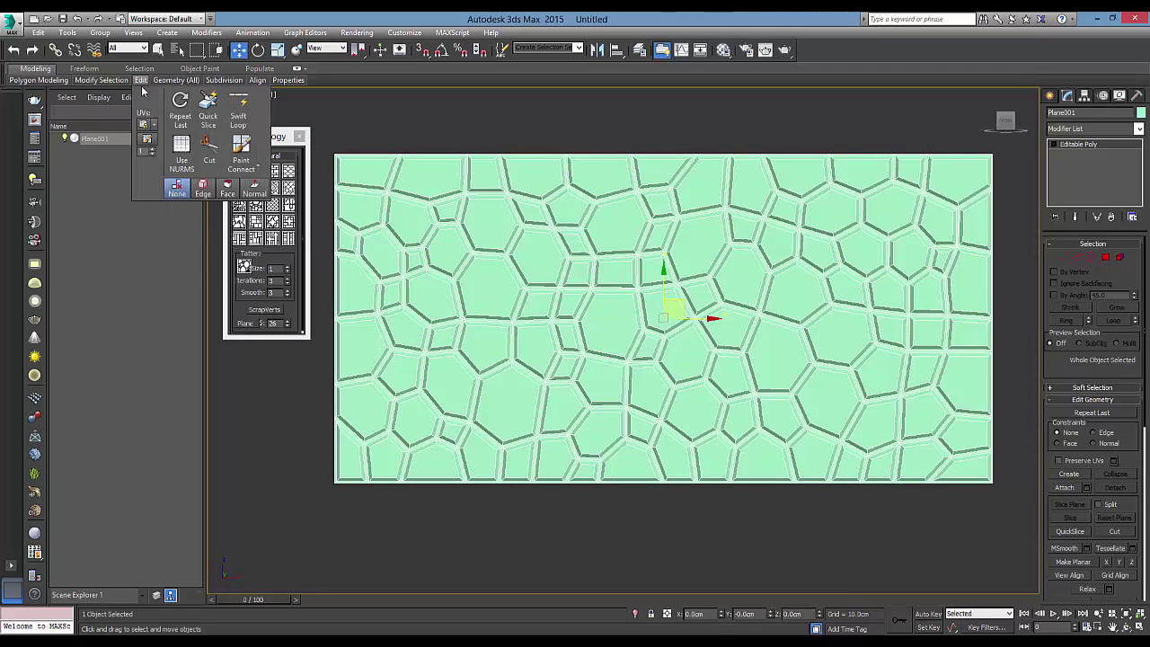
pyautogui.click(182, 151)
pyautogui.click(542, 130)
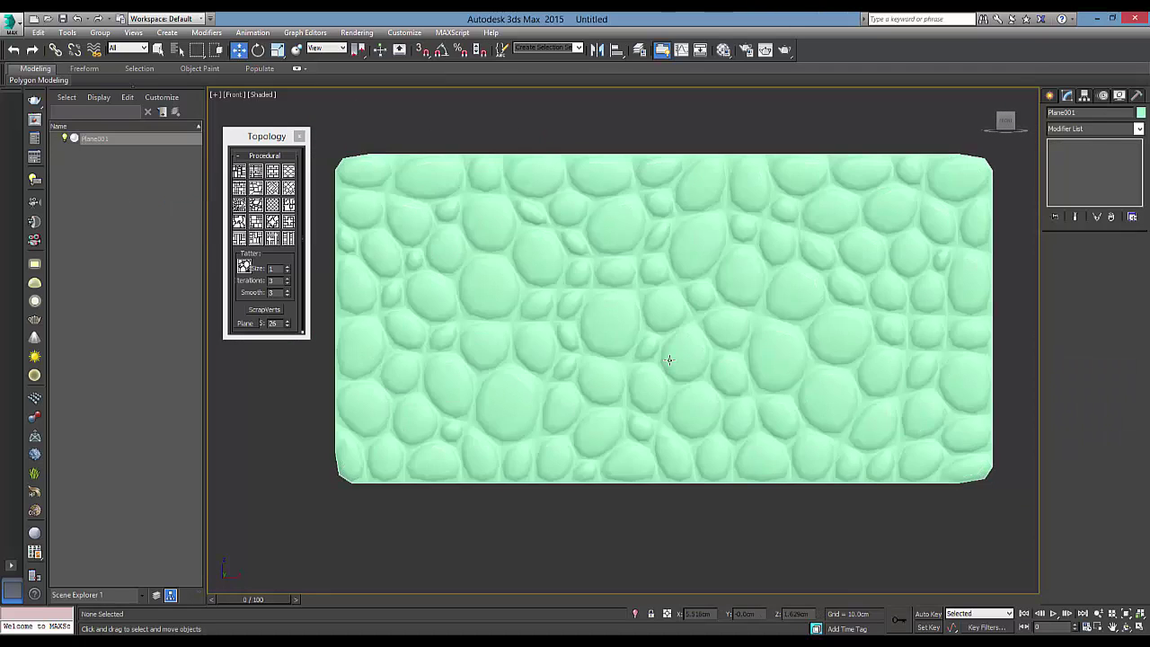
pyautogui.click(386, 312)
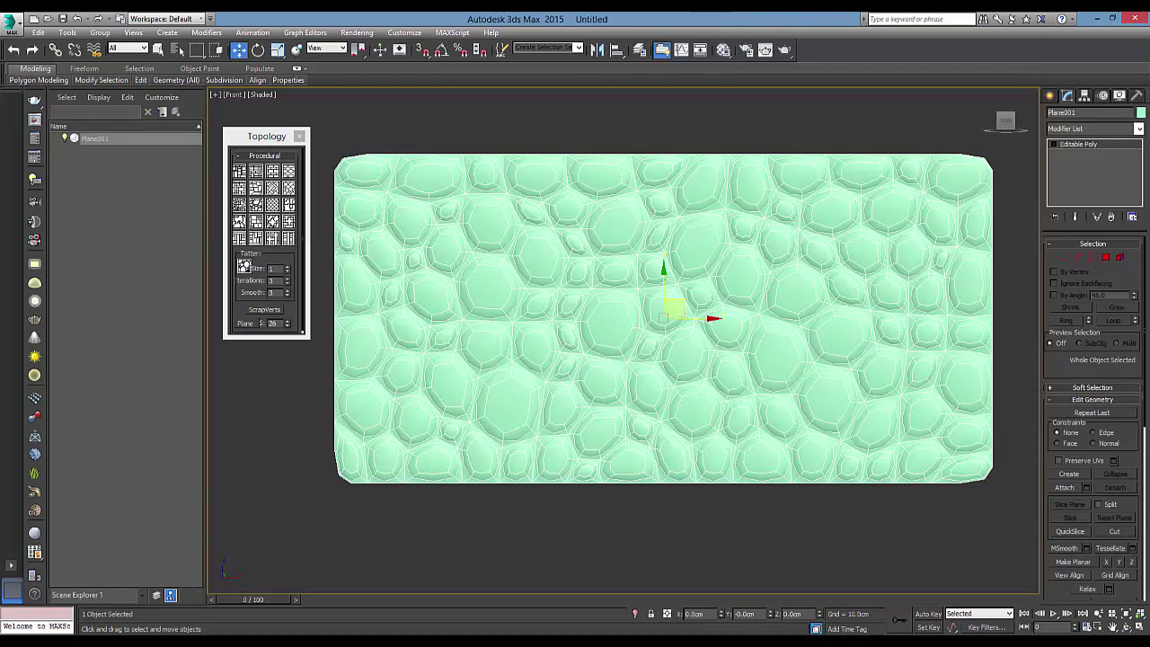
pyautogui.moveTo(8, 160); pyautogui.dragTo(136, 210)
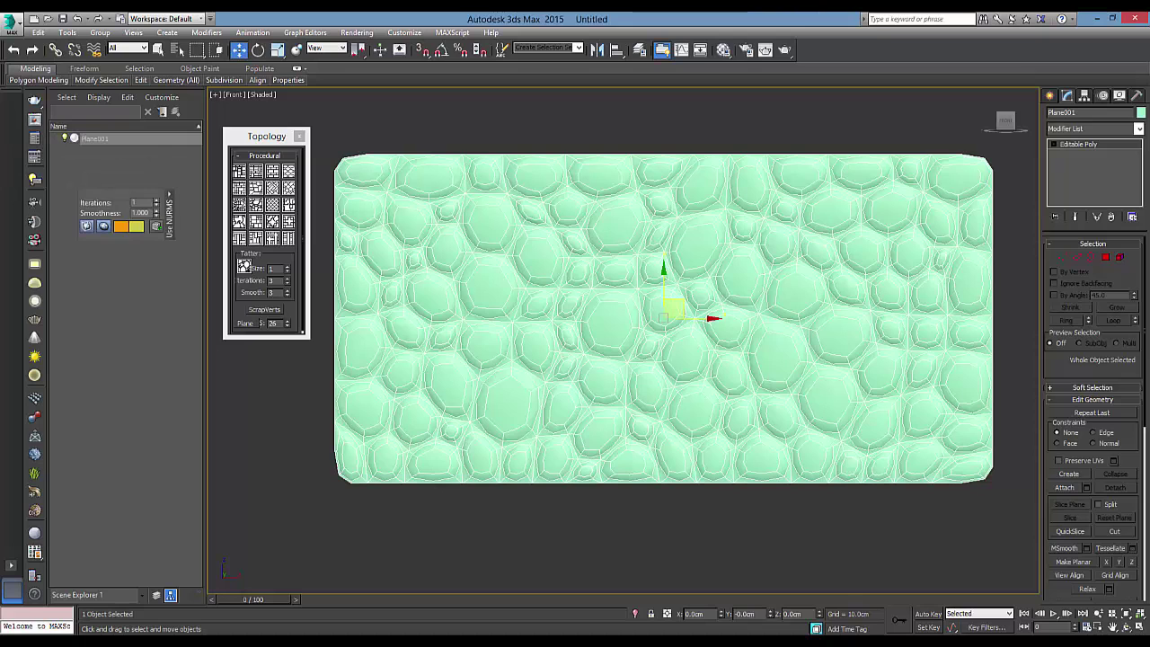
pyautogui.click(156, 202)
pyautogui.click(387, 133)
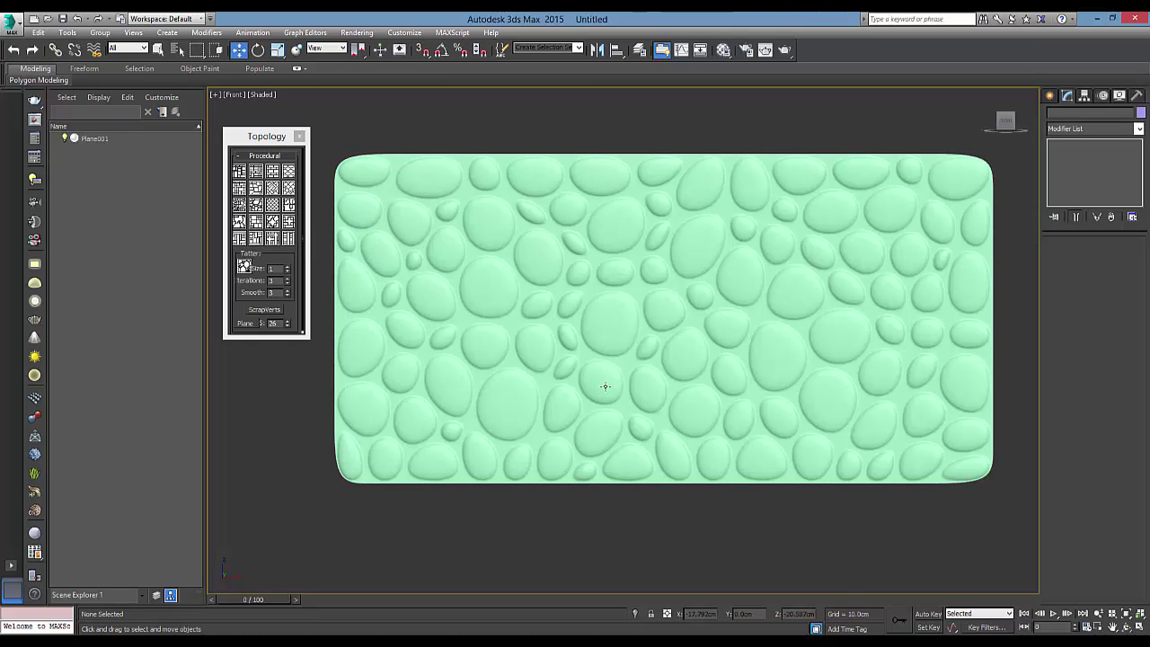
pyautogui.click(618, 336)
pyautogui.click(607, 125)
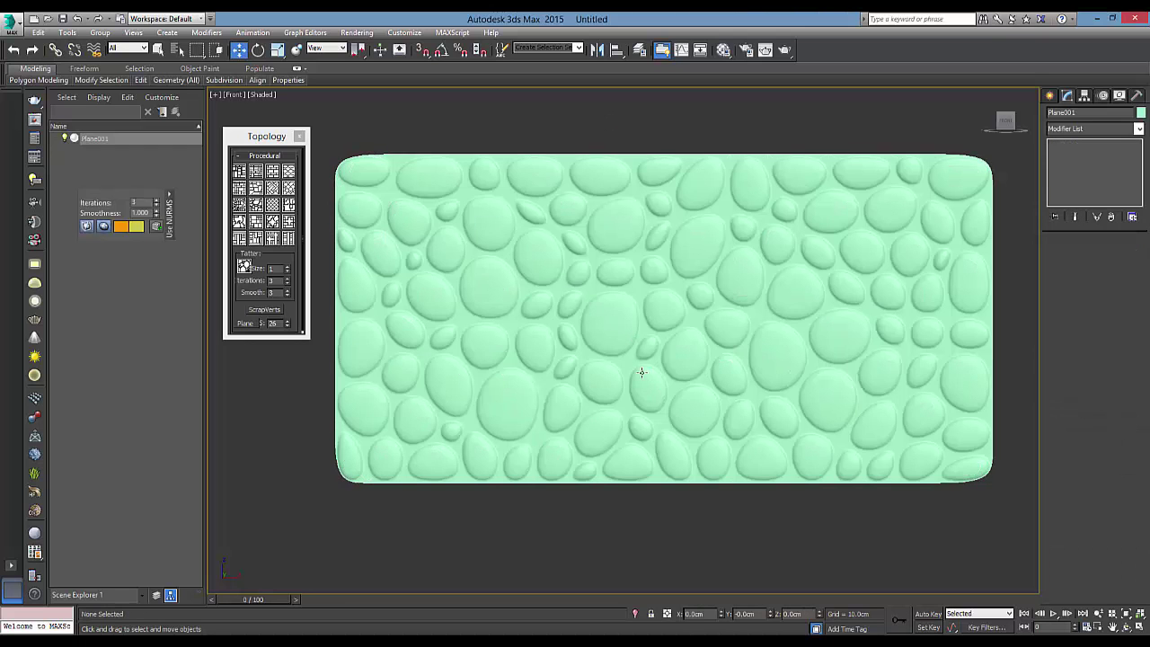
pyautogui.click(624, 237)
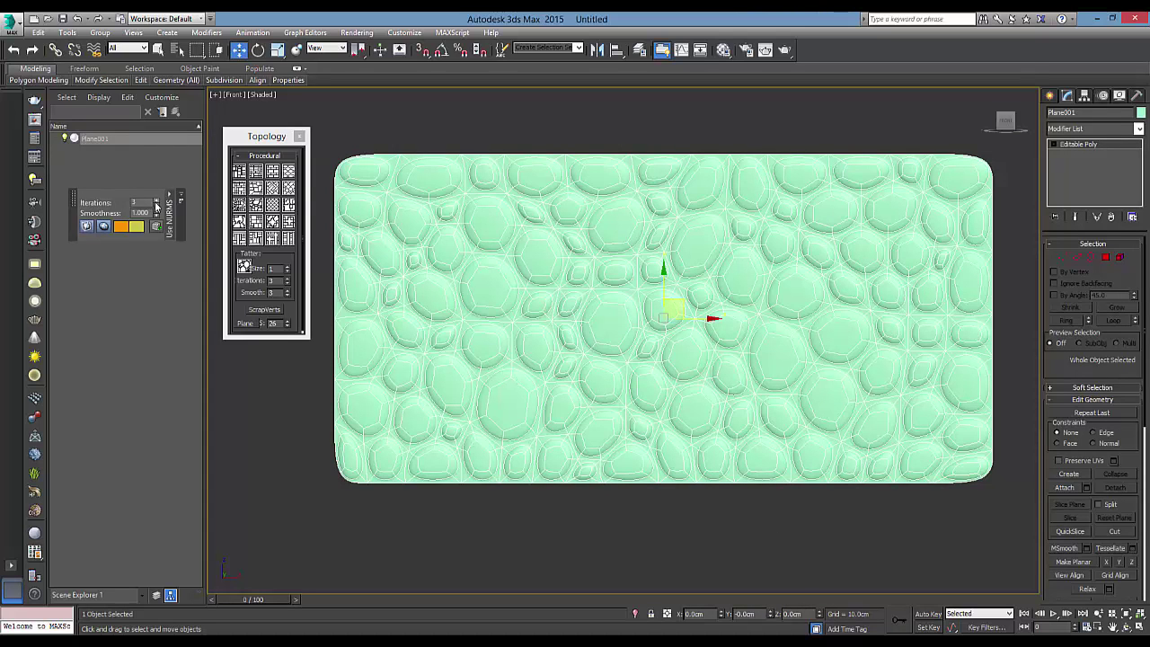
pyautogui.click(155, 203)
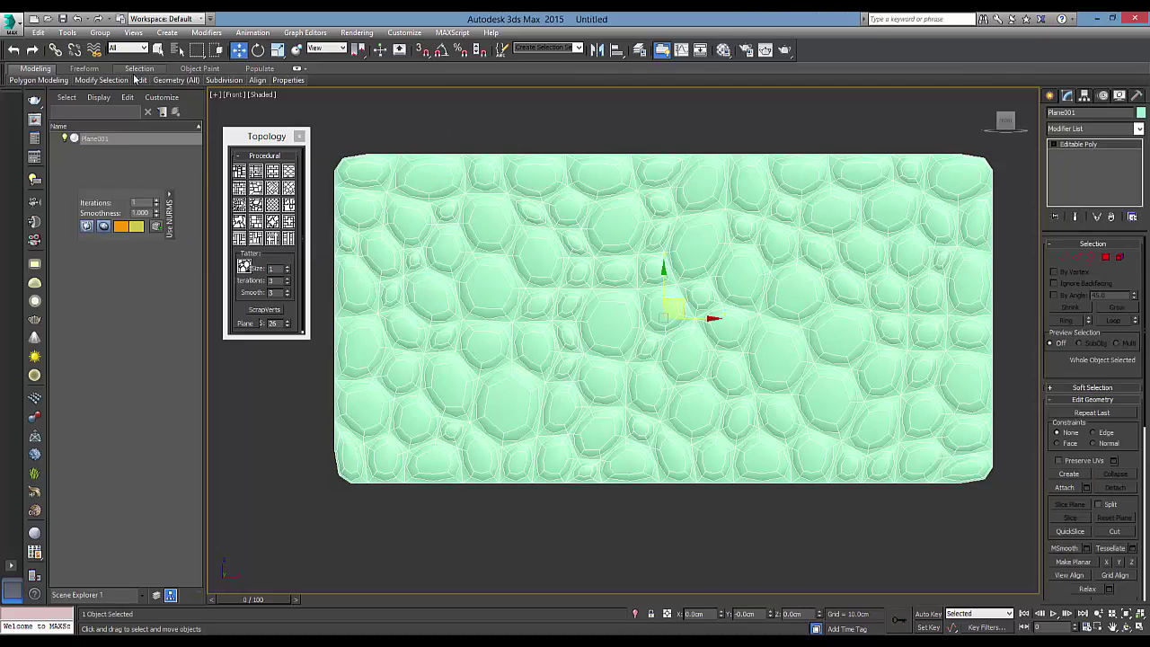
pyautogui.click(182, 154)
pyautogui.click(521, 122)
# Step: Delete all 110 hexagon cell polygons, leaving a perforated plane
pyautogui.click(539, 190)
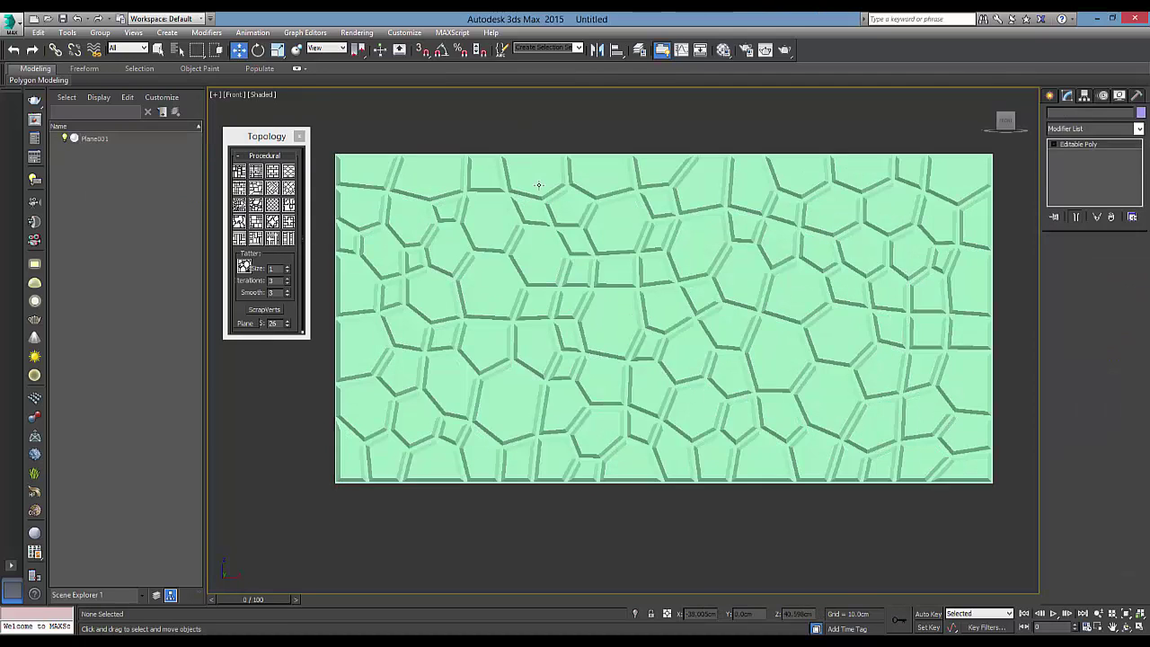
pyautogui.click(1104, 257)
pyautogui.hotkey('ctrl', 'a')
pyautogui.press('Delete')
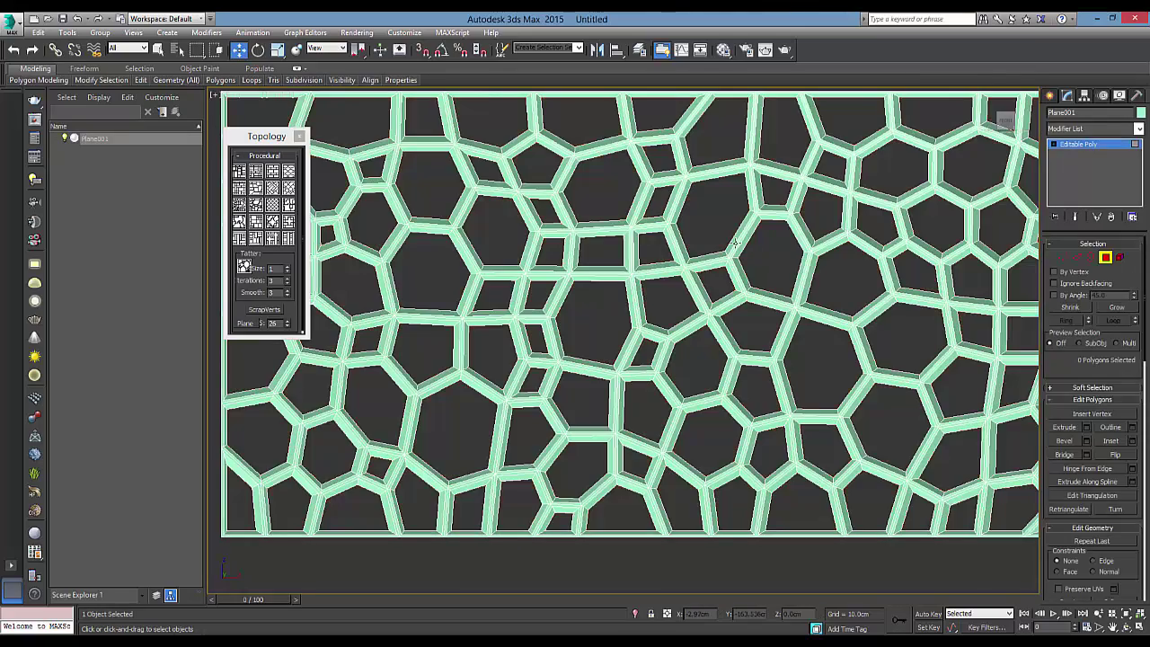
pyautogui.press('z')
pyautogui.moveTo(679, 246)
pyautogui.keyDown('alt'); pyautogui.mouseDown(button='middle')
pyautogui.moveTo(636, 171)
pyautogui.moveTo(690, 213)
pyautogui.moveTo(736, 224)
pyautogui.mouseUp(button='middle'); pyautogui.keyUp('alt')
pyautogui.scroll(5, 637, 200)
pyautogui.press('z')
pyautogui.press('z')
# Step: Select all 580 open border edges to check the holes, then leave Border mode
pyautogui.click(1092, 258)
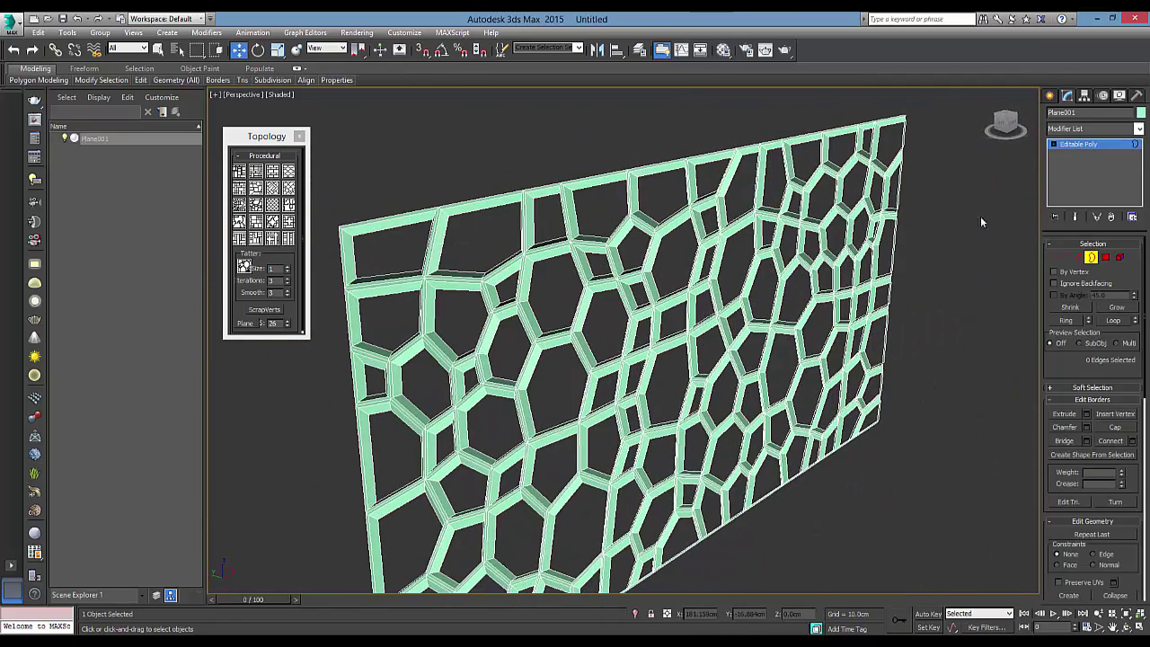
pyautogui.click(841, 135)
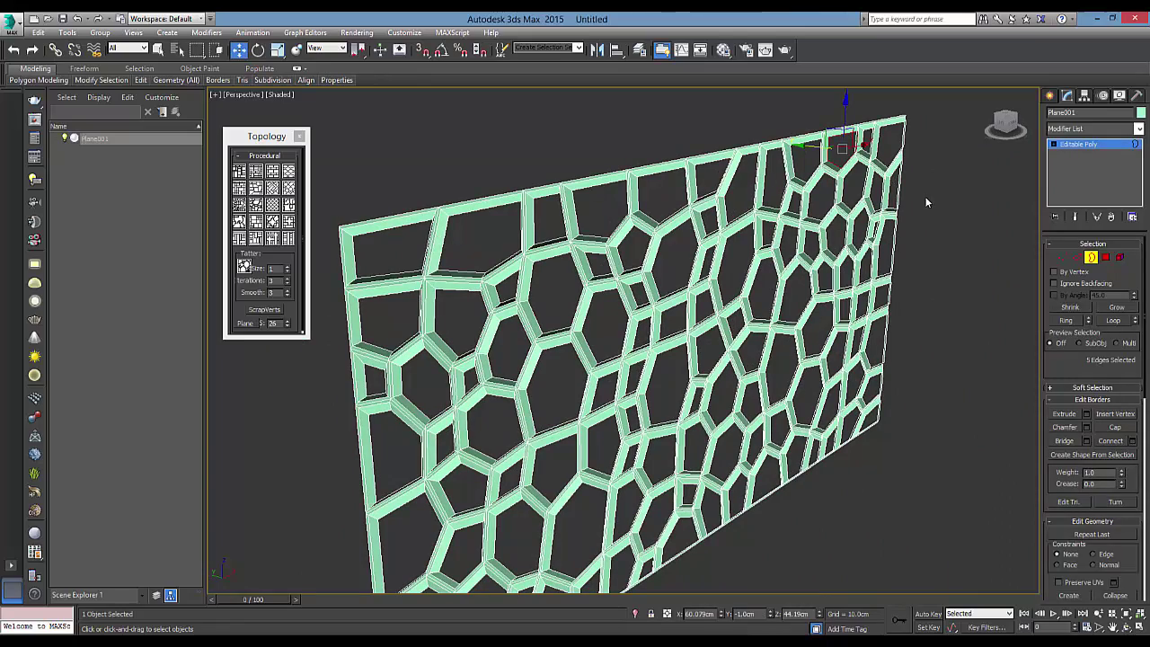
pyautogui.hotkey('ctrl', 'a')
pyautogui.moveTo(705, 359)
pyautogui.keyDown('alt'); pyautogui.mouseDown(button='middle')
pyautogui.moveTo(700, 386)
pyautogui.moveTo(658, 404)
pyautogui.moveTo(641, 394)
pyautogui.moveTo(658, 213)
pyautogui.moveTo(710, 220)
pyautogui.moveTo(697, 241)
pyautogui.mouseUp(button='middle'); pyautogui.keyUp('alt')
pyautogui.press('z')
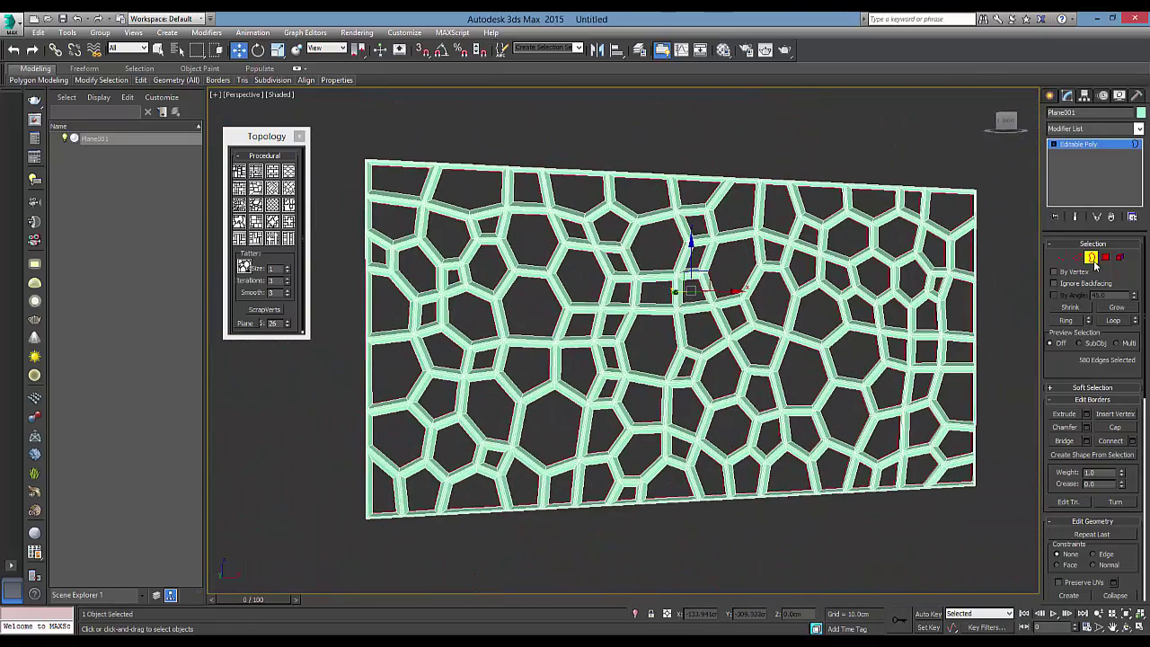
pyautogui.click(1090, 259)
# Step: Reselect the honeycomb lattice, orbit around it, and switch to Front view
pyautogui.click(911, 149)
pyautogui.scroll(3, 834, 192)
pyautogui.scroll(2, 670, 252)
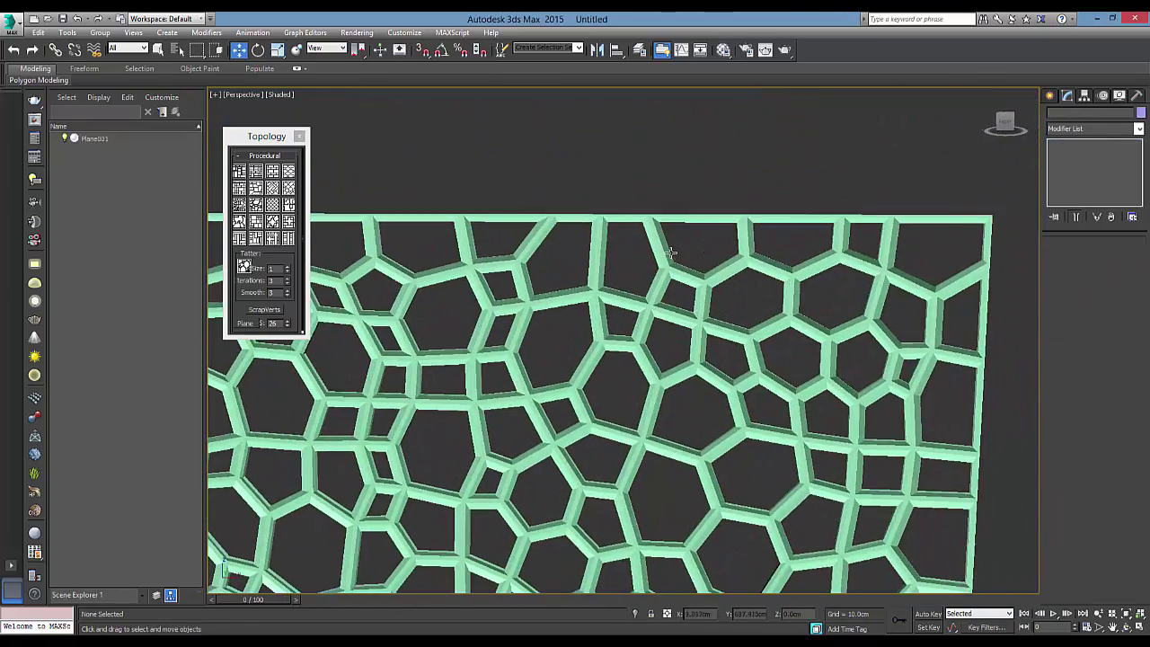
pyautogui.click(670, 252)
pyautogui.moveTo(670, 252)
pyautogui.keyDown('alt'); pyautogui.mouseDown(button='middle')
pyautogui.moveTo(758, 286)
pyautogui.moveTo(681, 290)
pyautogui.moveTo(673, 269)
pyautogui.moveTo(699, 289)
pyautogui.moveTo(754, 262)
pyautogui.mouseUp(button='middle'); pyautogui.keyUp('alt')
pyautogui.scroll(-5, 699, 289)
pyautogui.scroll(2, 698, 289)
pyautogui.press('f')
pyautogui.scroll(-4, 745, 272)
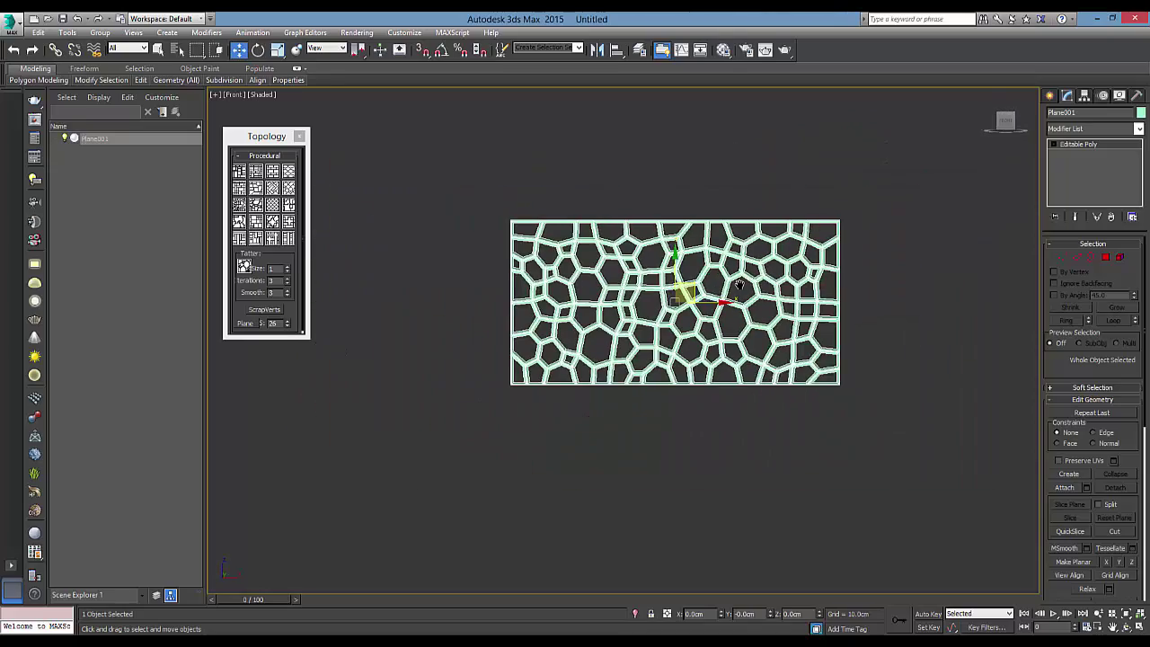
# Step: Delete the old honeycomb plane and draw a new plane in the Front view
pyautogui.press('Delete')
pyautogui.click(1048, 96)
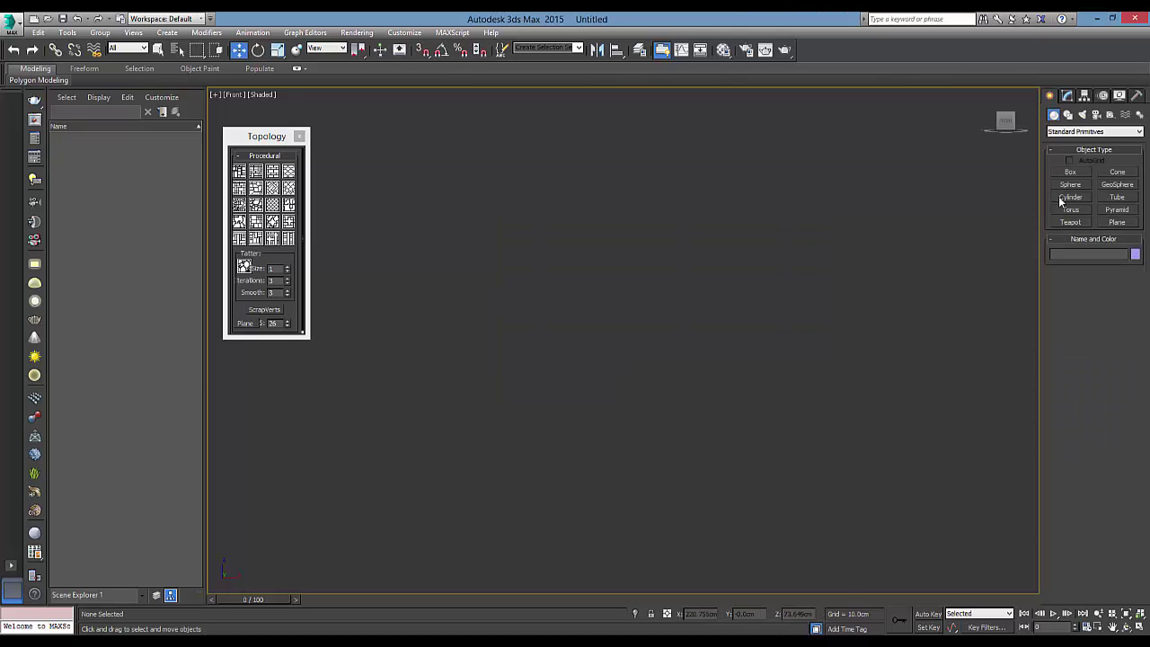
pyautogui.click(1116, 222)
pyautogui.moveTo(391, 173); pyautogui.dragTo(923, 453)
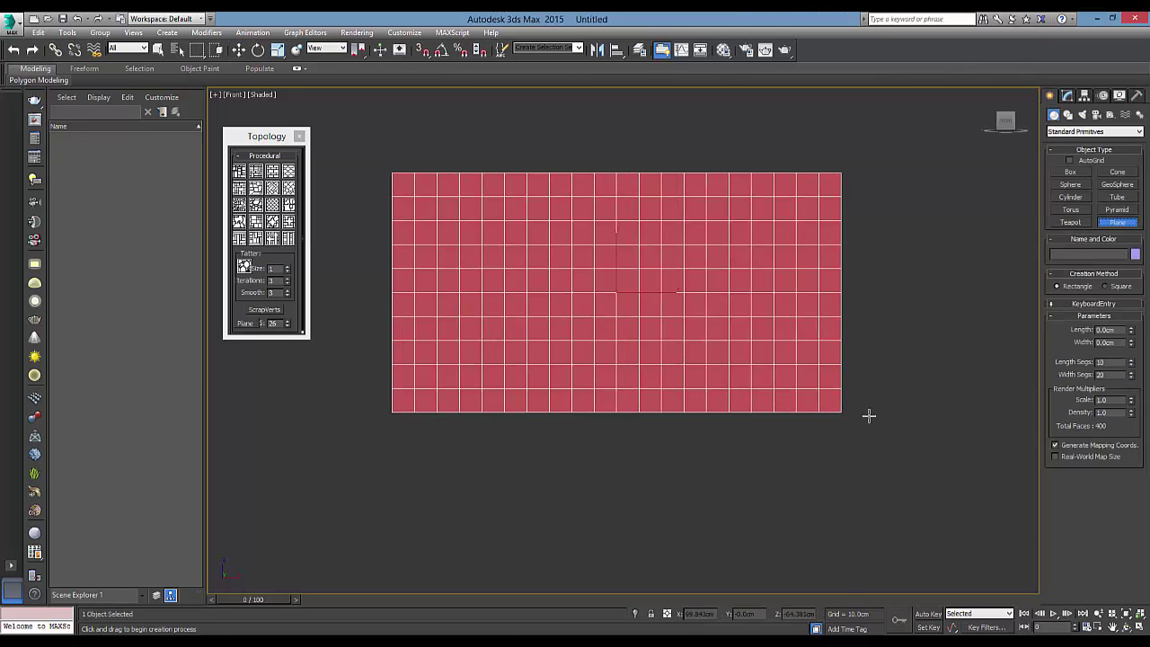
pyautogui.press('w')
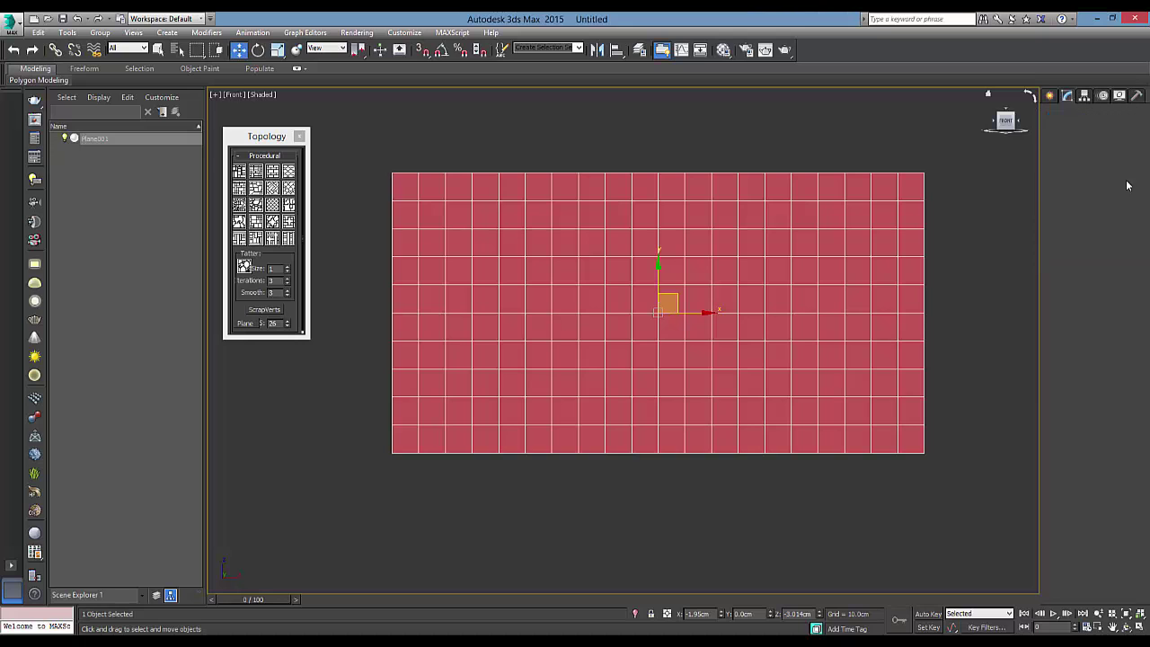
# Step: Set the new plane's Length to 100 cm and Width to 200 cm
pyautogui.moveTo(1131, 260); pyautogui.dragTo(1121, 261)
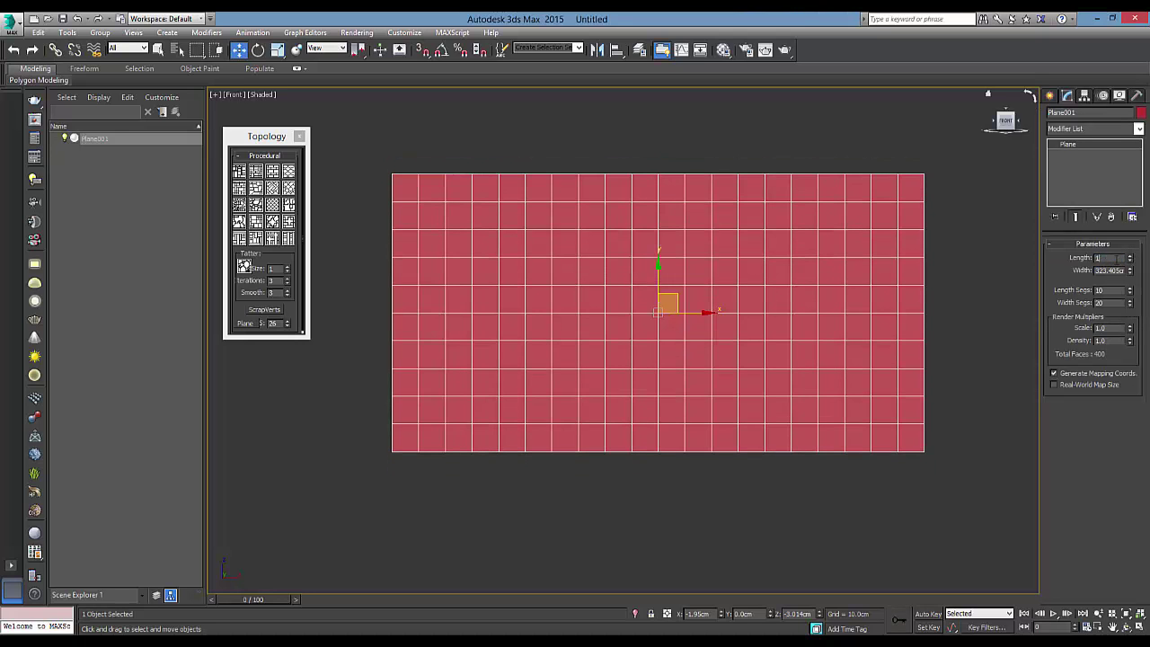
pyautogui.write('00')
pyautogui.press('Return')
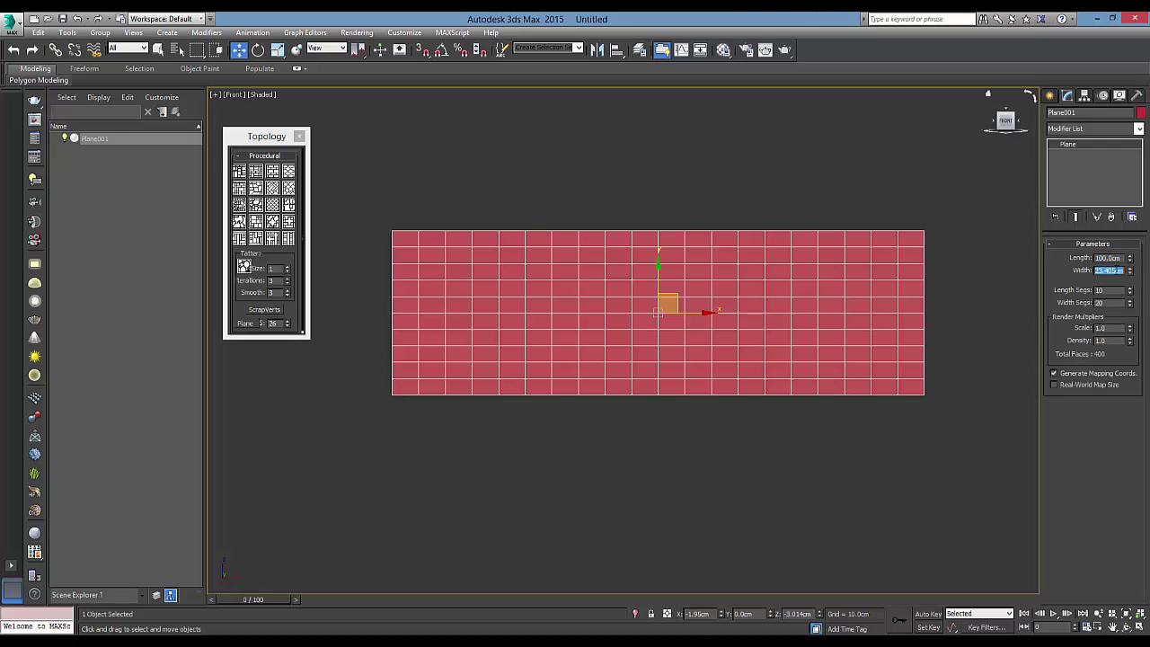
pyautogui.write('20')
pyautogui.press('Return')
pyautogui.moveTo(665, 292); pyautogui.dragTo(625, 274, button='middle')
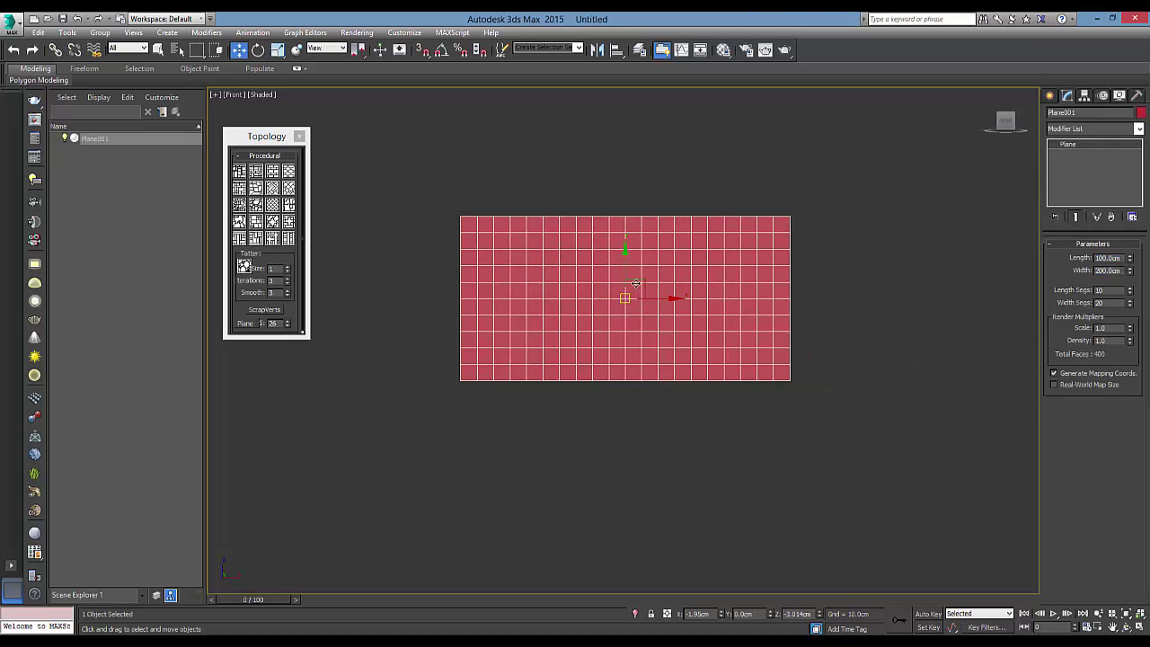
pyautogui.scroll(2, 625, 274)
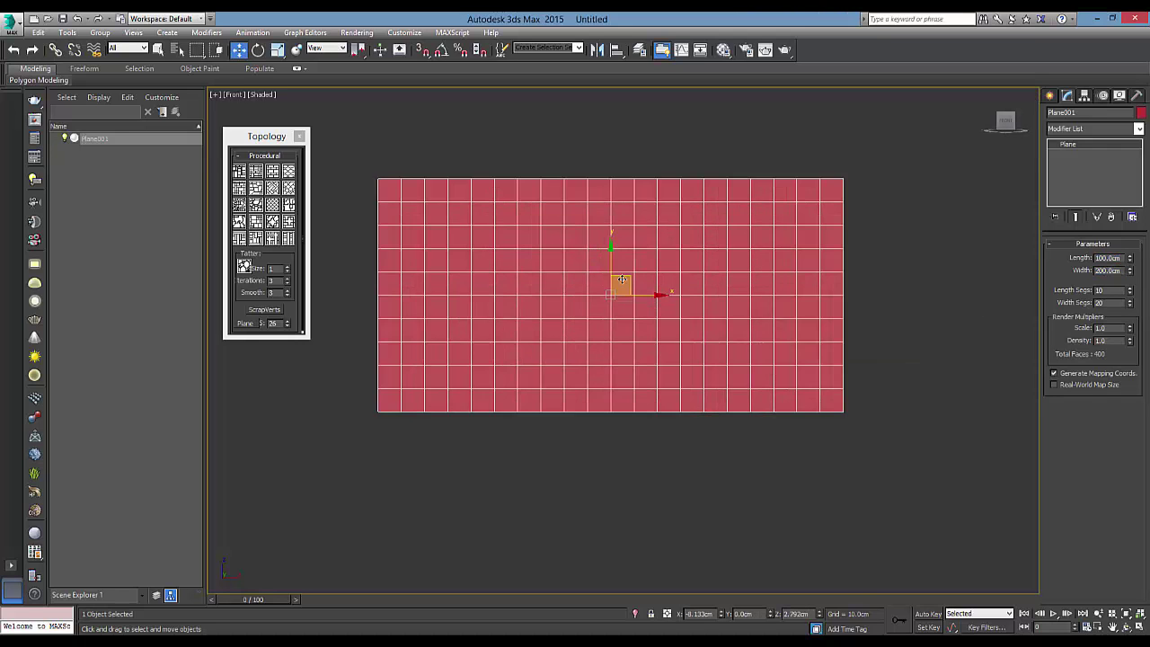
# Step: Convert the plane to an Editable Poly and select edges in Edge mode
pyautogui.rightClick(439, 236)
pyautogui.moveTo(459, 355)
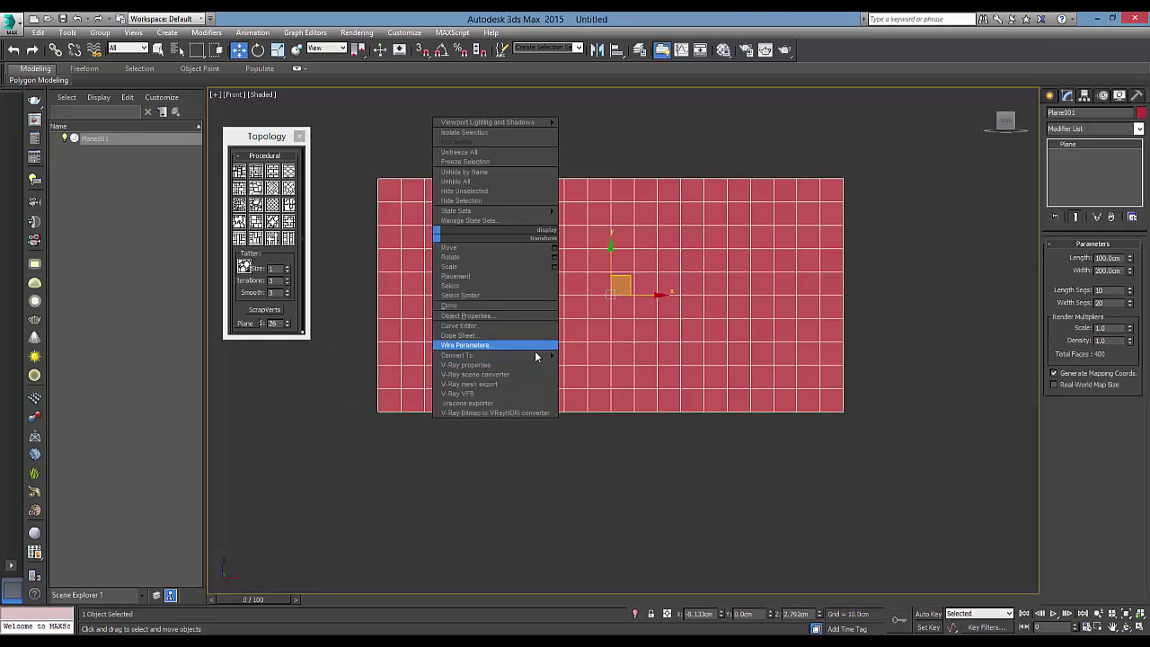
pyautogui.click(394, 364)
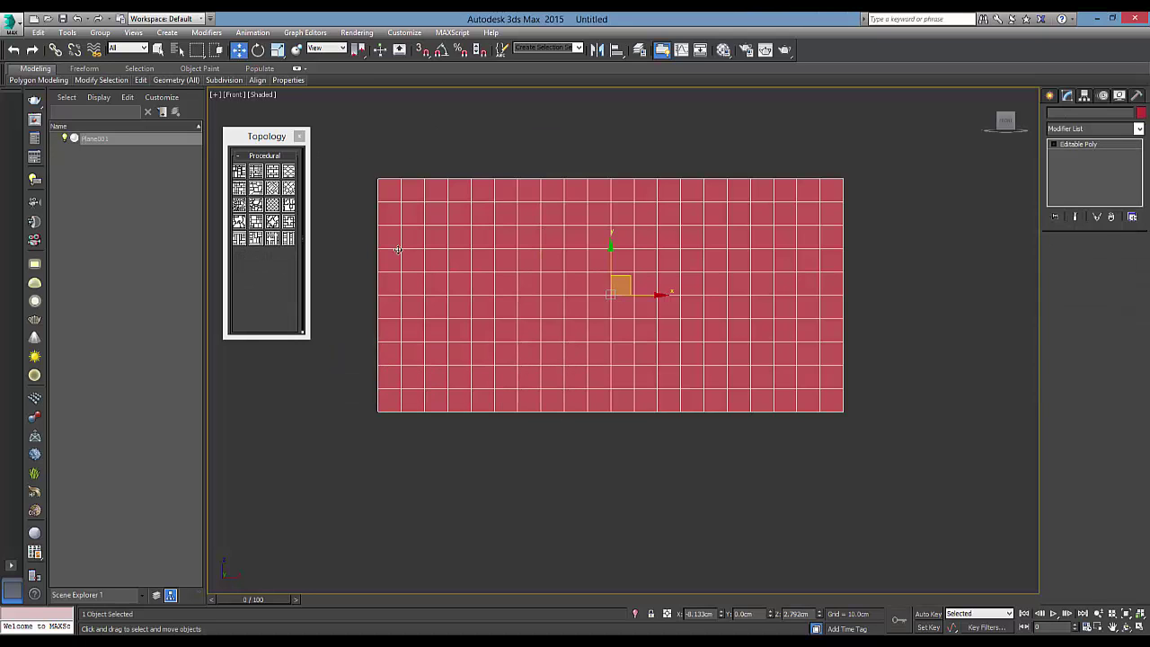
pyautogui.click(1077, 256)
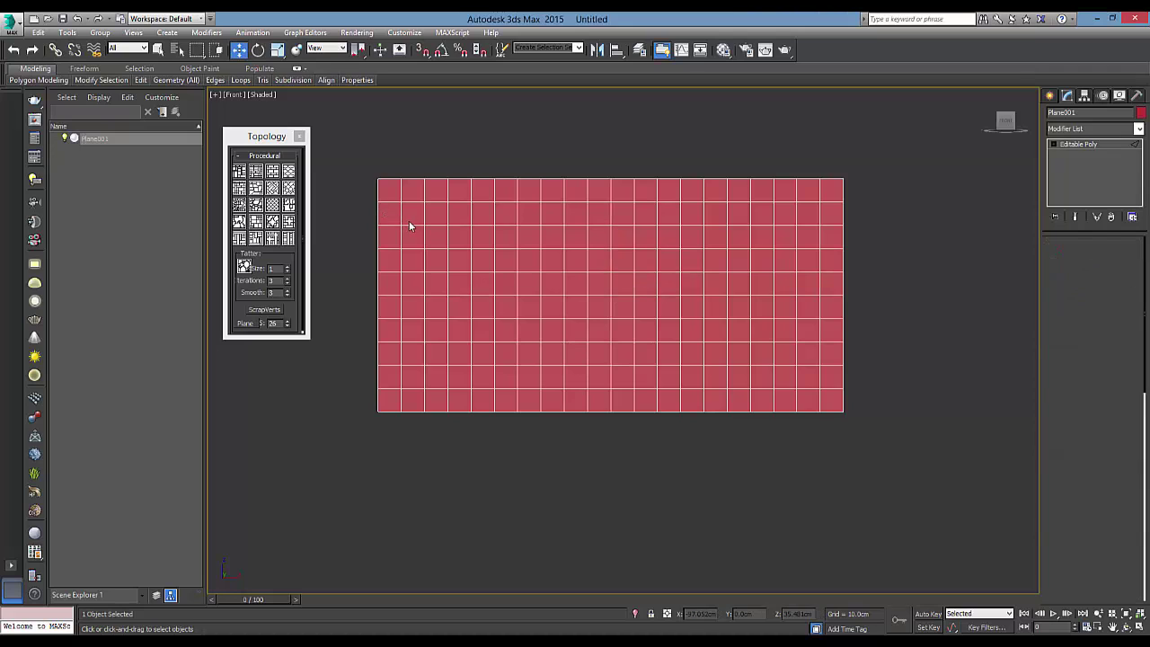
pyautogui.click(411, 223)
pyautogui.click(417, 203)
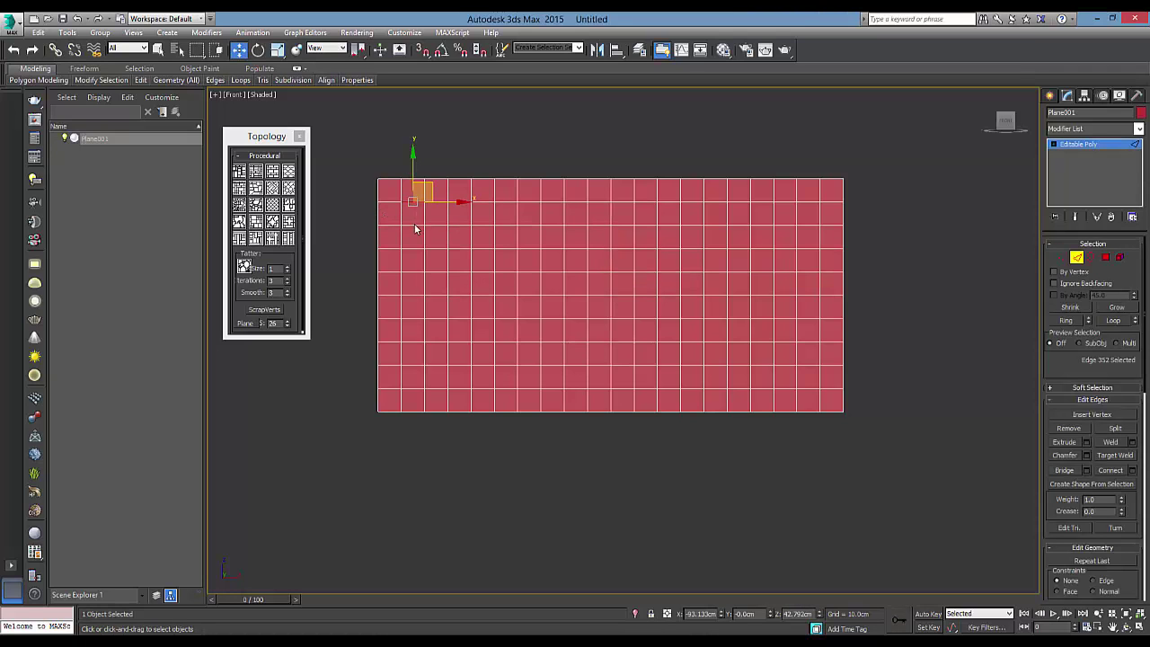
pyautogui.click(423, 219)
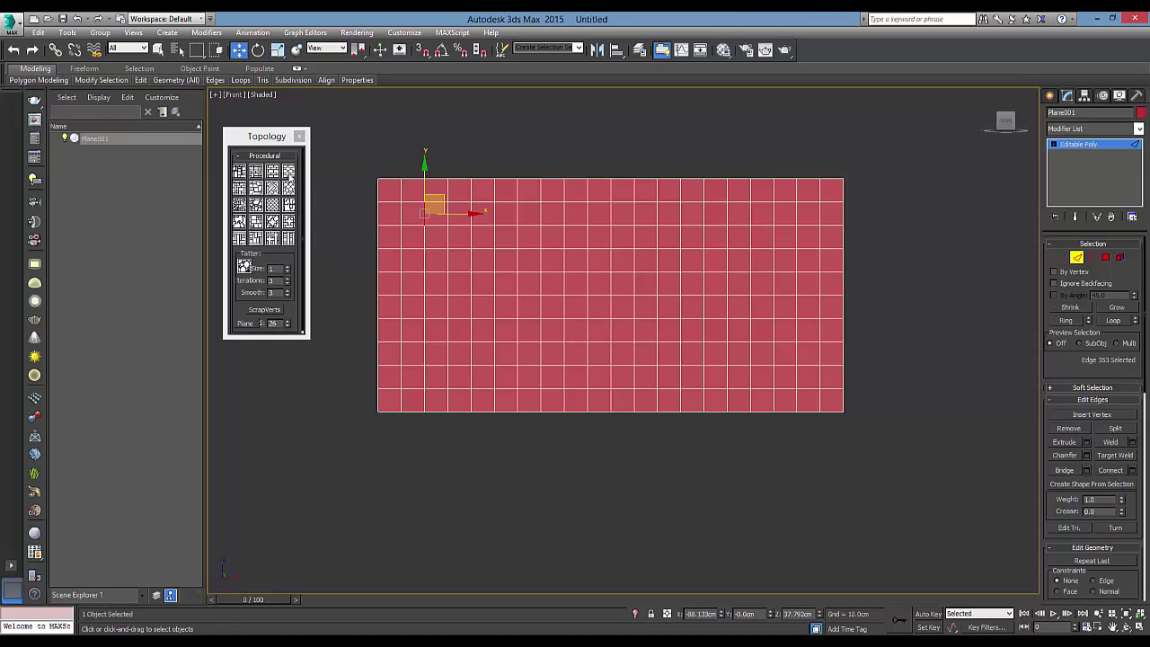
# Step: Remesh the plane with a hexagonal Topology pattern into 105 hexagon cells
pyautogui.click(288, 171)
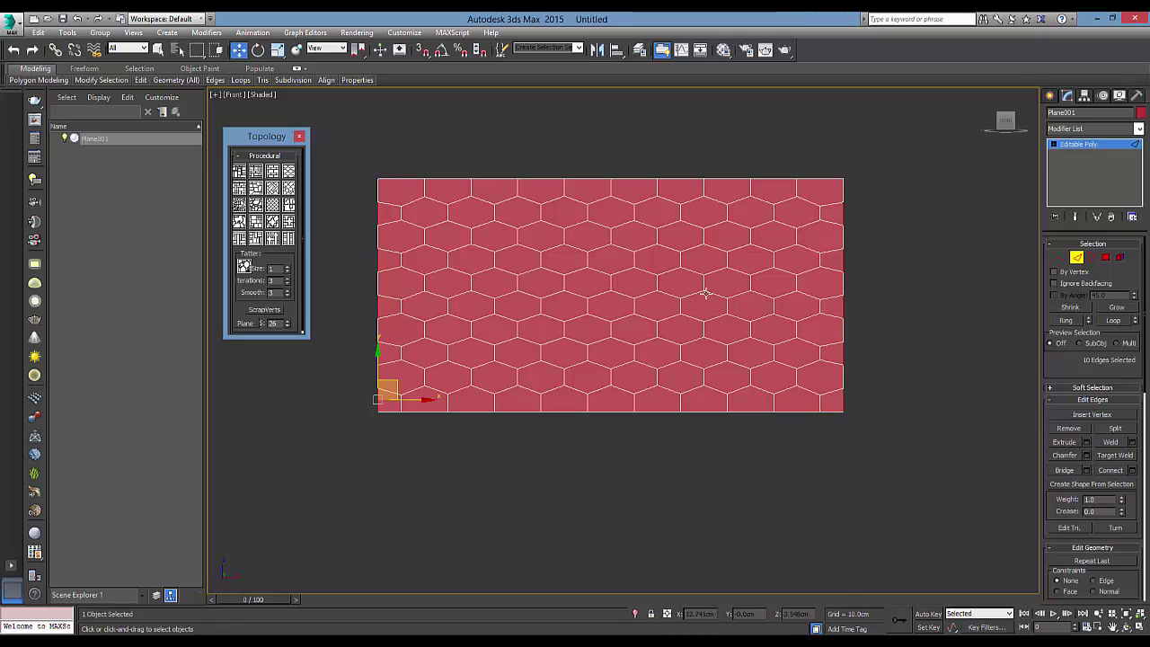
pyautogui.click(1106, 259)
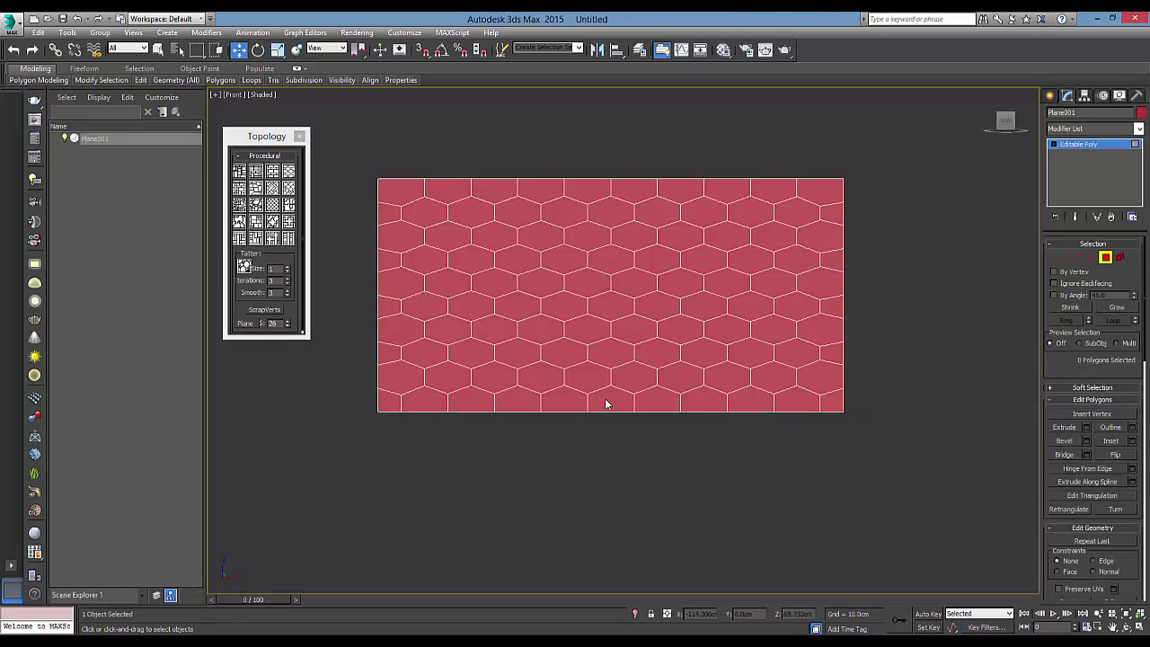
pyautogui.moveTo(867, 491); pyautogui.dragTo(867, 493)
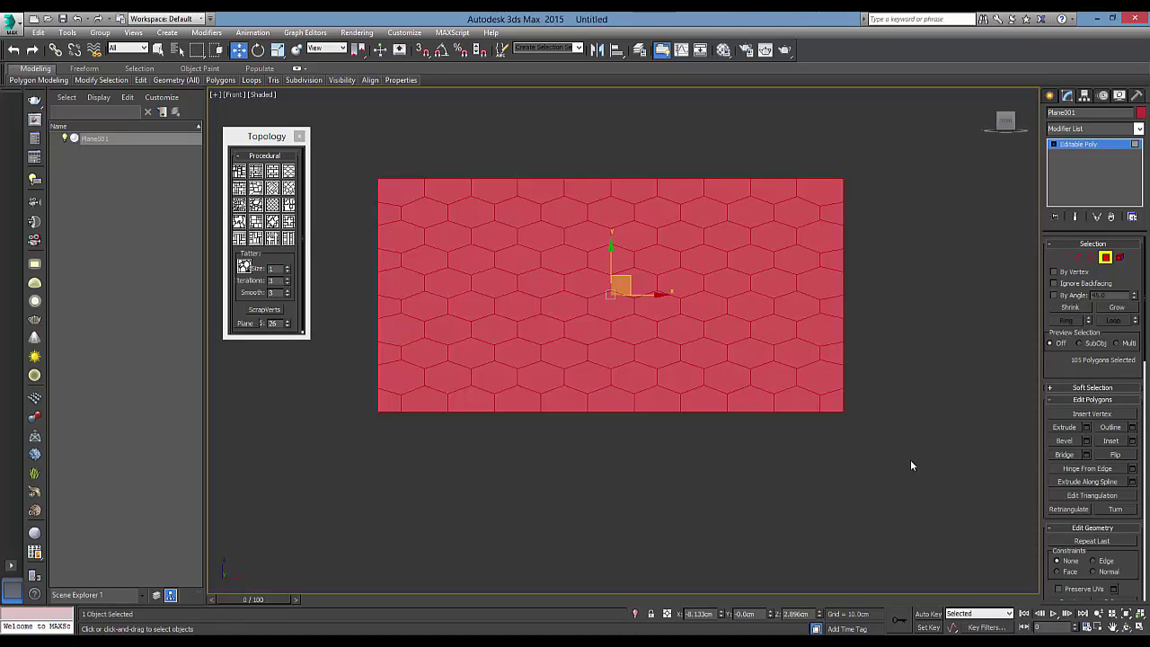
pyautogui.press('Delete')
pyautogui.hotkey('ctrl', 'z')
pyautogui.click(1075, 259)
# Step: Turn all 335 hexagon edges into the linear spline Shape001, then view it in Perspective
pyautogui.moveTo(935, 154); pyautogui.dragTo(509, 440)
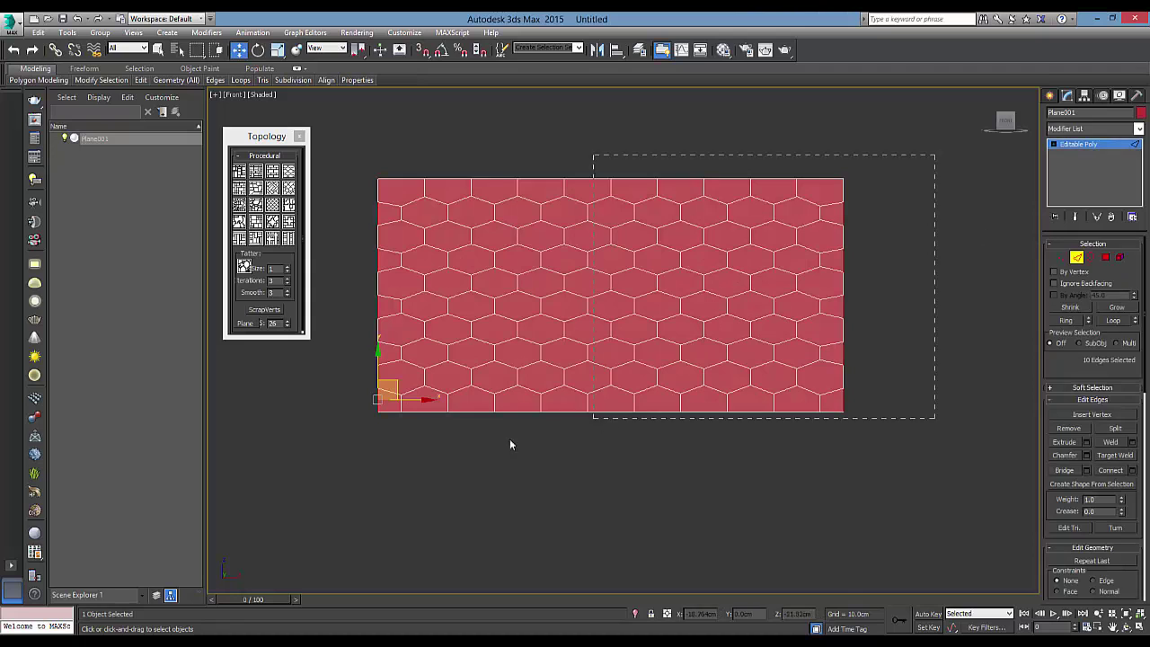
pyautogui.moveTo(367, 449); pyautogui.dragTo(369, 446)
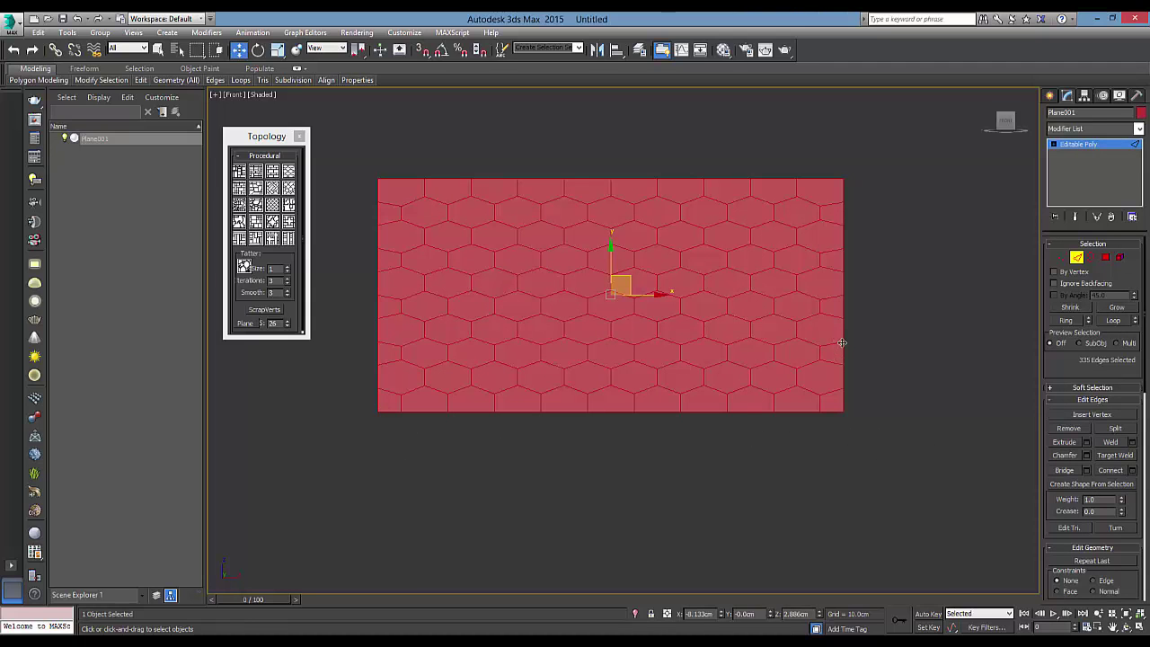
pyautogui.click(1103, 485)
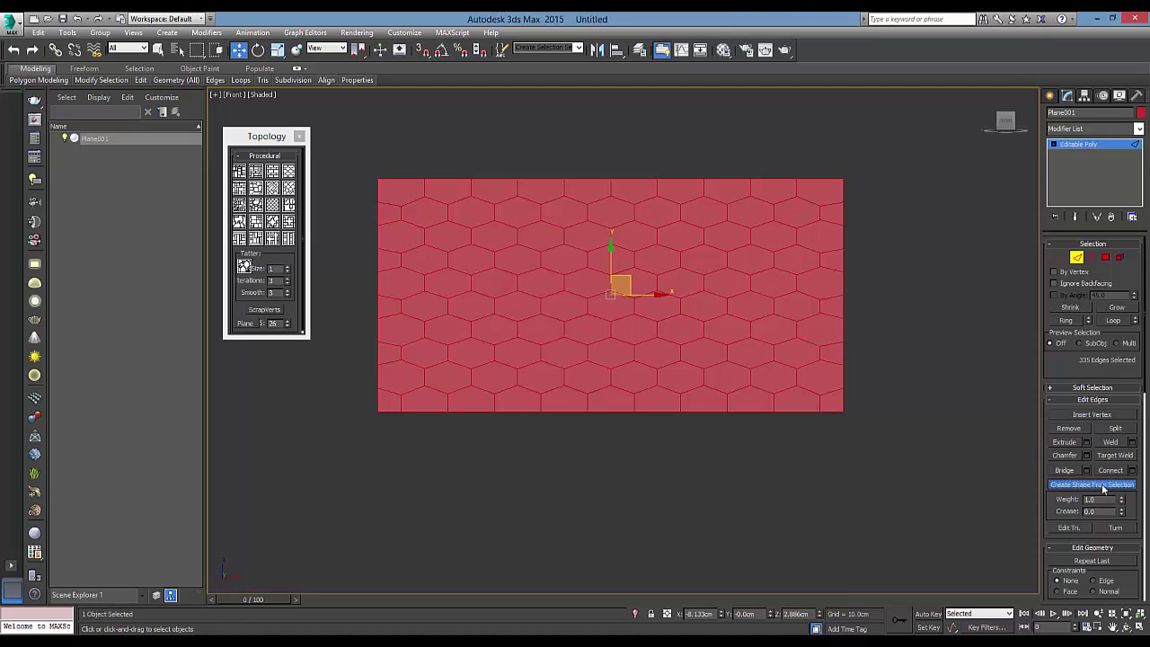
pyautogui.click(549, 348)
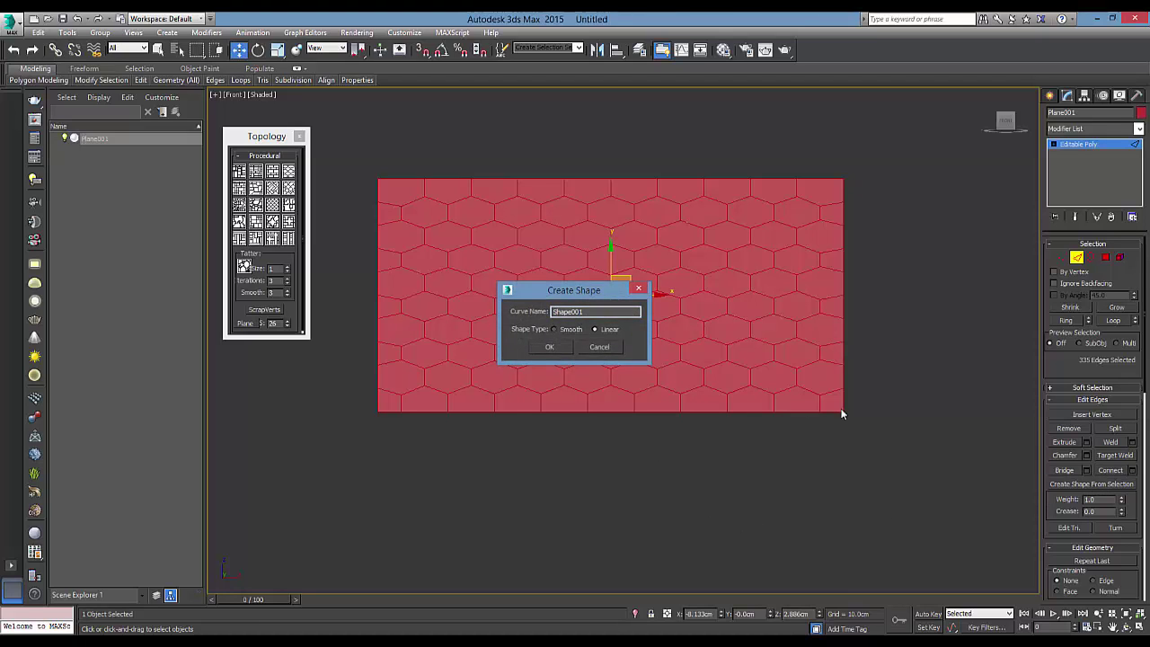
pyautogui.click(1077, 257)
pyautogui.press('p')
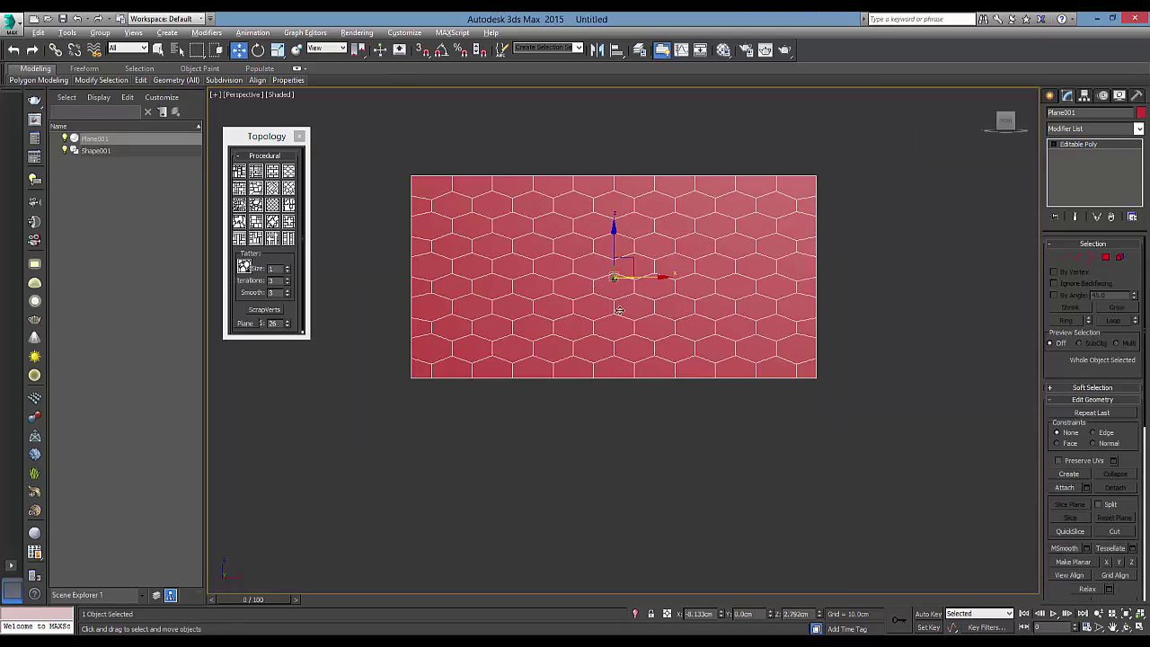
pyautogui.keyDown('alt'); pyautogui.moveTo(619, 309); pyautogui.dragTo(605, 279, button='middle'); pyautogui.keyUp('alt')
# Step: Make Shape001 renderable and visible in the viewport with a 2.0 cm thickness
pyautogui.click(585, 260)
pyautogui.moveTo(586, 261)
pyautogui.keyDown('alt'); pyautogui.mouseDown(button='middle')
pyautogui.moveTo(552, 301)
pyautogui.moveTo(595, 310)
pyautogui.mouseUp(button='middle'); pyautogui.keyUp('alt')
pyautogui.click(1076, 244)
pyautogui.click(1085, 263)
pyautogui.keyDown('alt'); pyautogui.moveTo(768, 297); pyautogui.dragTo(1076, 351, button='middle'); pyautogui.keyUp('alt')
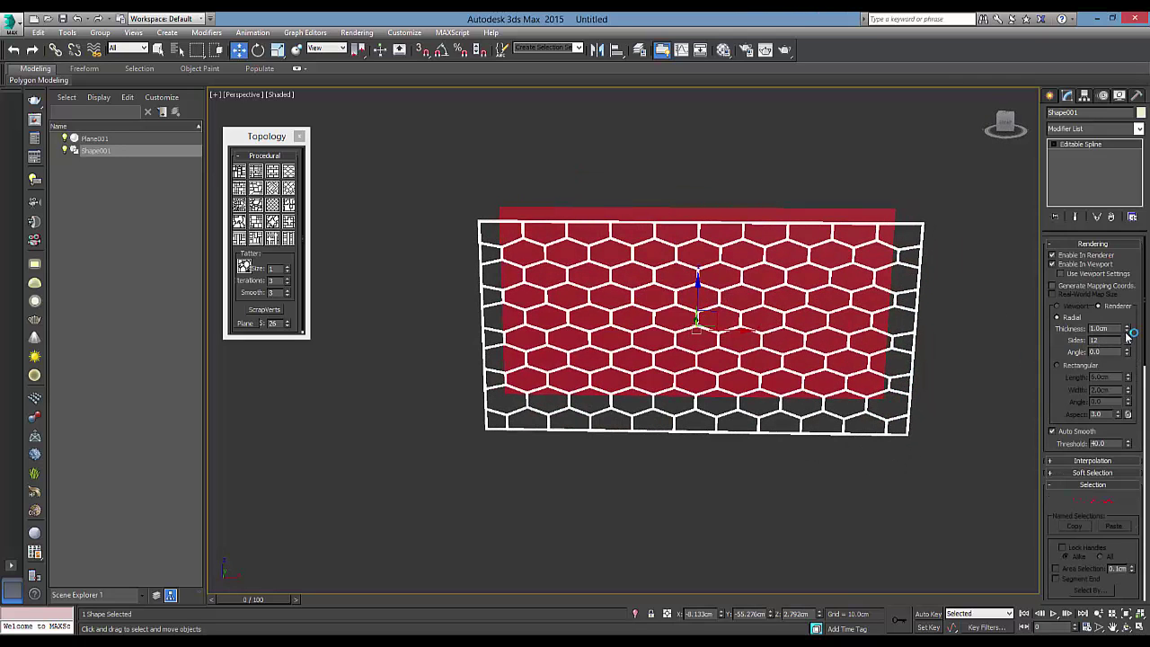
pyautogui.write('2')
pyautogui.press('Return')
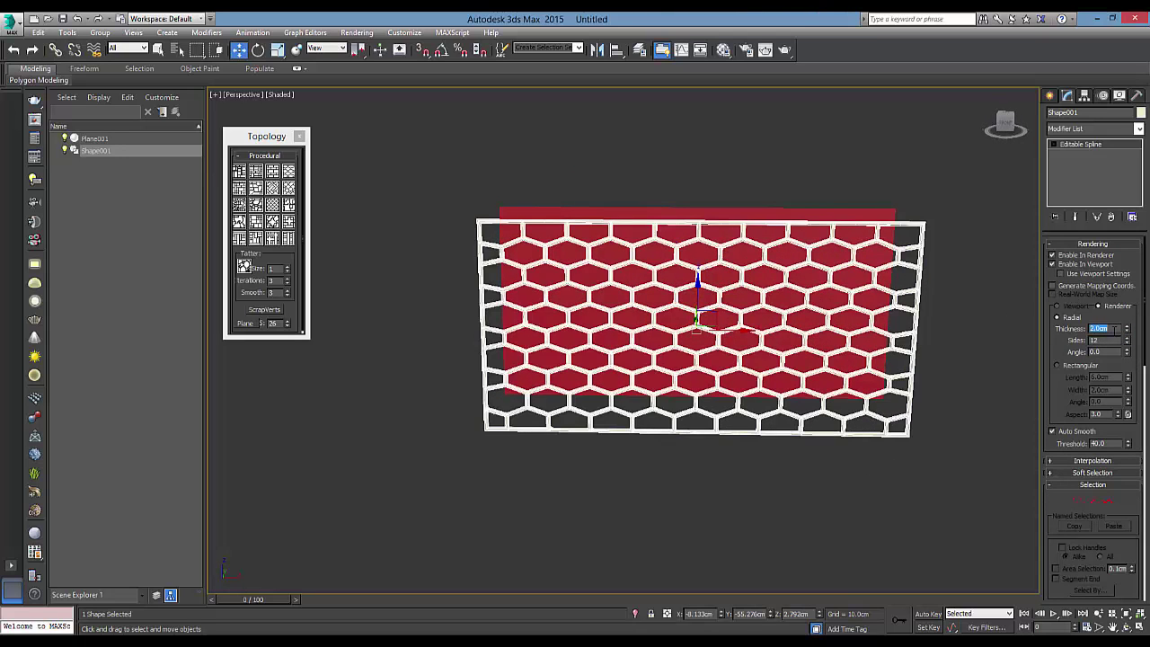
# Step: Reduce the hex spline's renderable thickness to a thinner value
pyautogui.click(905, 161)
pyautogui.moveTo(904, 162)
pyautogui.keyDown('alt'); pyautogui.mouseDown(button='middle')
pyautogui.moveTo(475, 220)
pyautogui.moveTo(877, 234)
pyautogui.moveTo(757, 318)
pyautogui.moveTo(631, 233)
pyautogui.mouseUp(button='middle'); pyautogui.keyUp('alt')
pyautogui.click(474, 220)
pyautogui.click(876, 233)
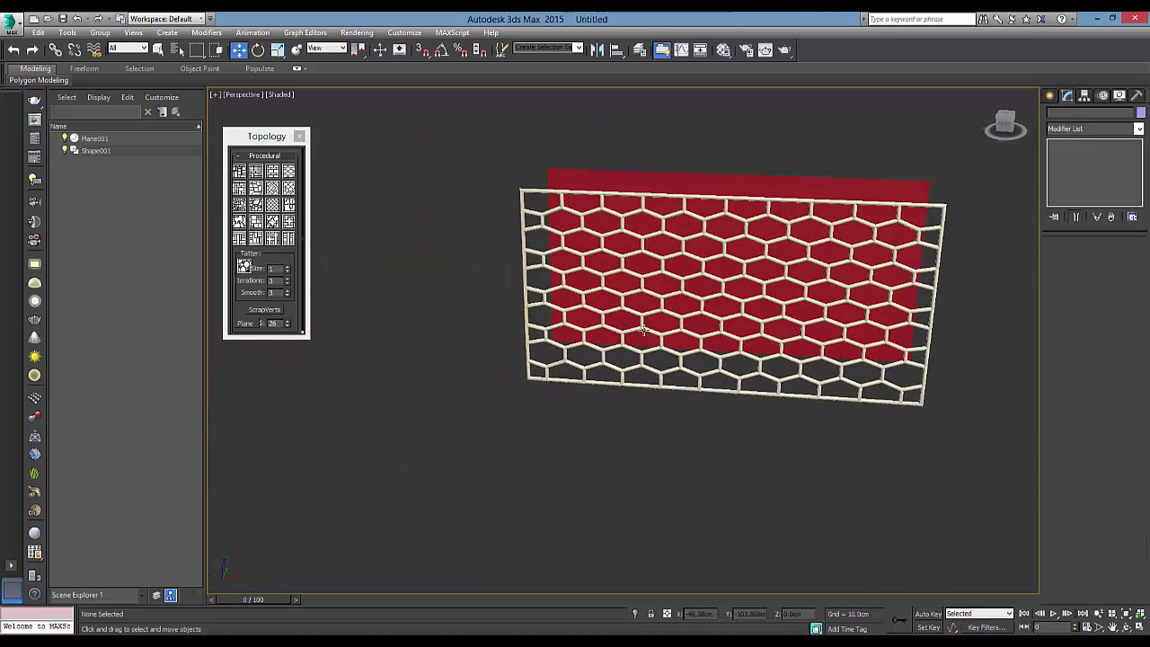
pyautogui.scroll(4, 752, 337)
pyautogui.click(725, 437)
pyautogui.scroll(-1, 729, 427)
pyautogui.moveTo(734, 417); pyautogui.dragTo(714, 422, button='middle')
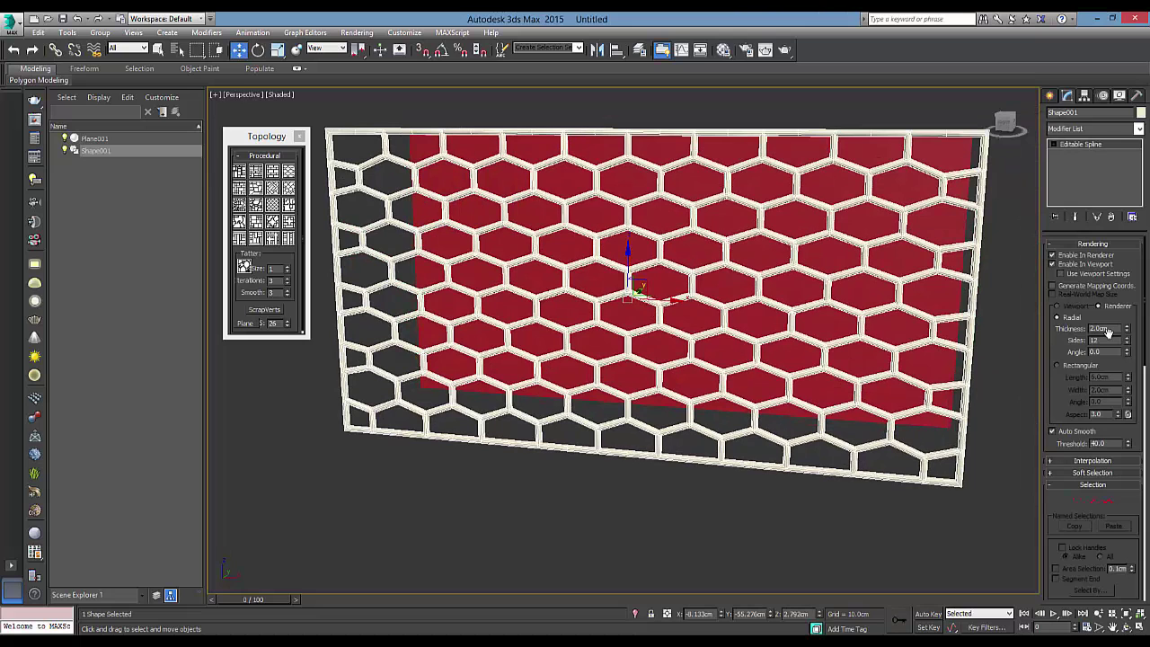
pyautogui.write('5')
pyautogui.press('Return')
# Step: Give the spline bars a rectangular profile of 1.0 cm by 1.0 cm
pyautogui.click(1089, 368)
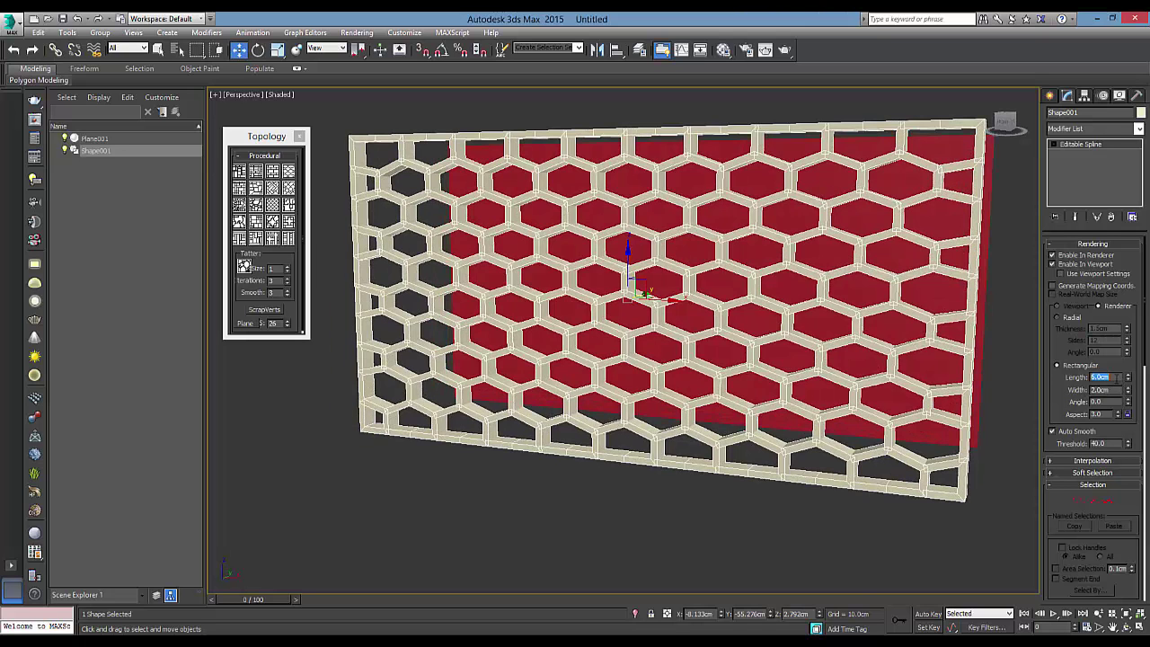
pyautogui.write('1')
pyautogui.press('Tab')
pyautogui.write('1')
pyautogui.press('Return')
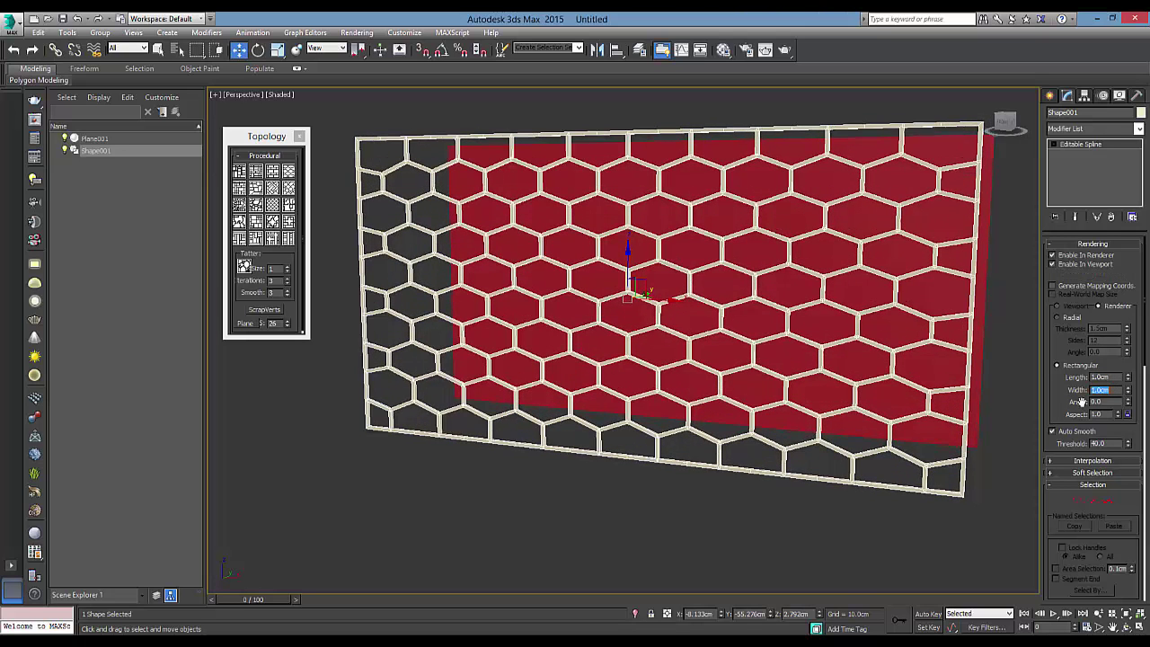
# Step: Orbit to an oblique close view of both panels and reselect the hex spline
pyautogui.click(1011, 477)
pyautogui.scroll(3, 854, 318)
pyautogui.moveTo(854, 318)
pyautogui.keyDown('alt'); pyautogui.mouseDown(button='middle')
pyautogui.moveTo(955, 355)
pyautogui.moveTo(954, 271)
pyautogui.mouseUp(button='middle'); pyautogui.keyUp('alt')
pyautogui.moveTo(953, 271); pyautogui.dragTo(910, 372)
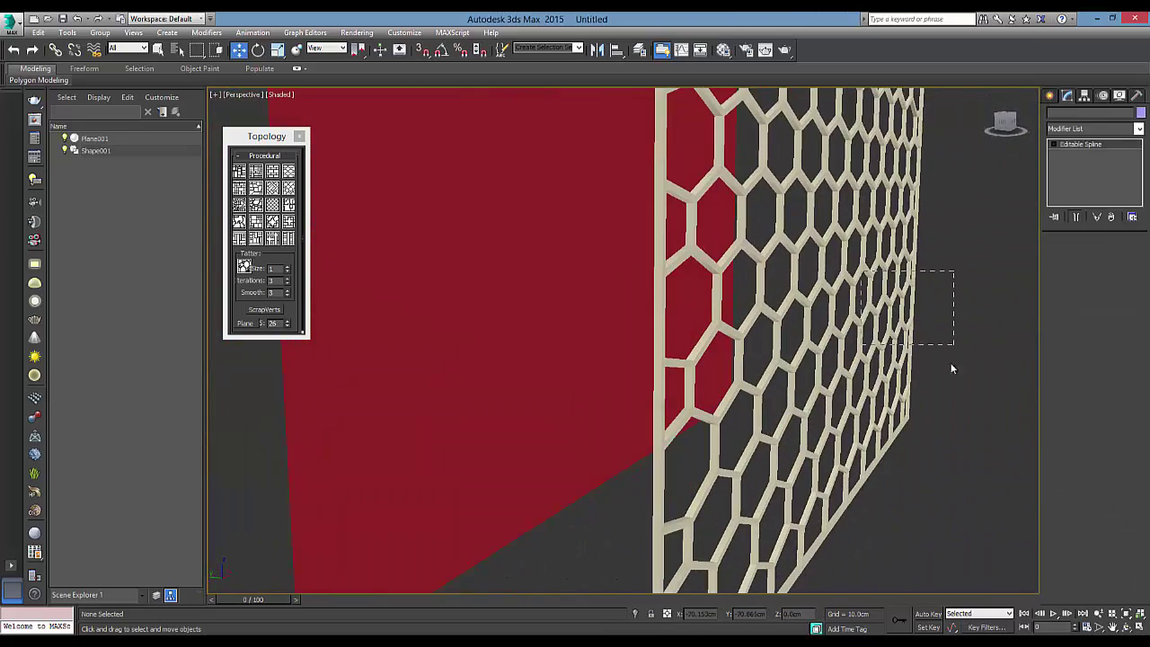
pyautogui.click(988, 368)
pyautogui.scroll(3, 796, 232)
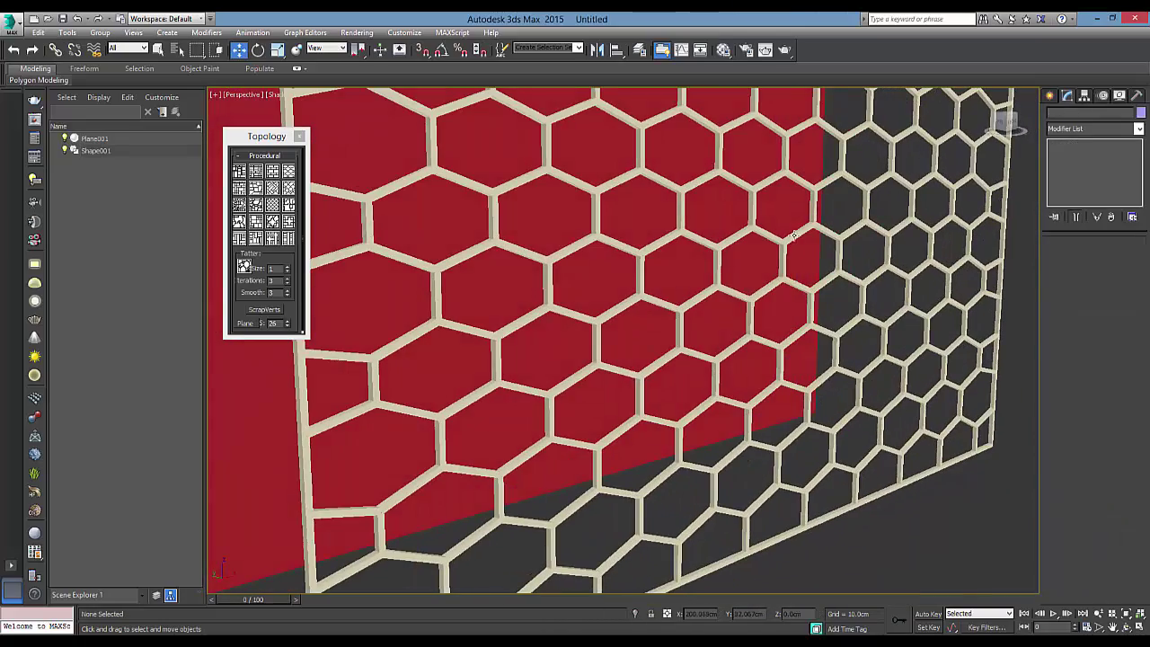
pyautogui.click(793, 235)
pyautogui.scroll(-4, 791, 251)
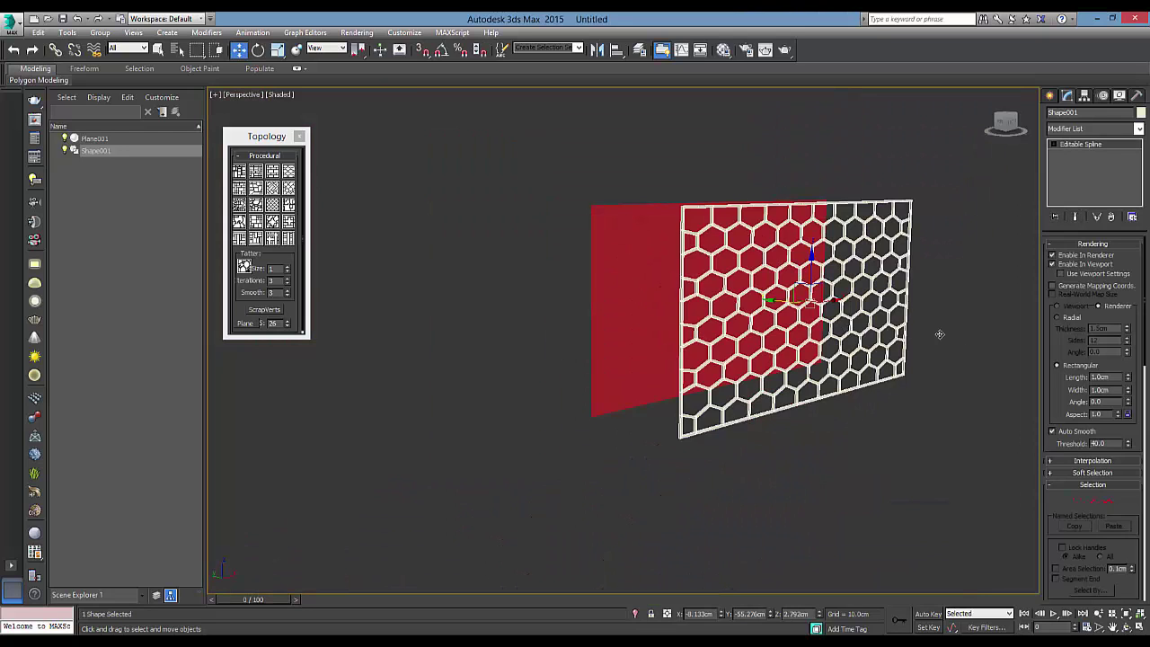
pyautogui.scroll(3, 939, 334)
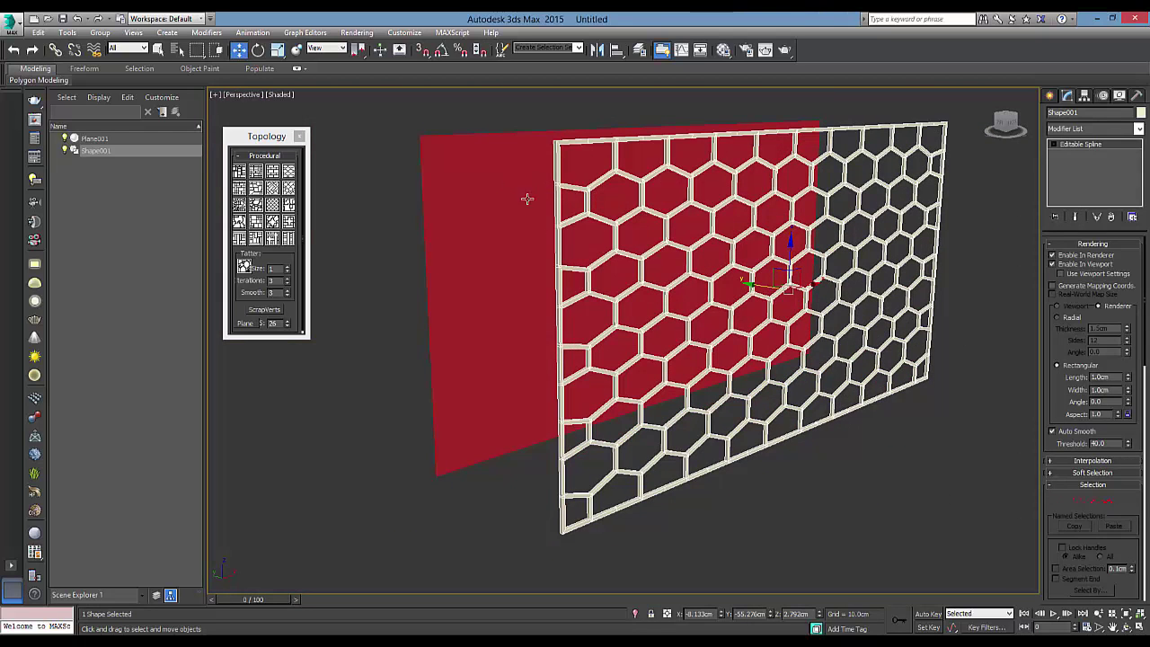
# Step: Move the hexagon spline lattice to the right of the red plane
pyautogui.click(527, 195)
pyautogui.scroll(-2, 824, 317)
pyautogui.scroll(3, 825, 316)
pyautogui.scroll(2, 826, 287)
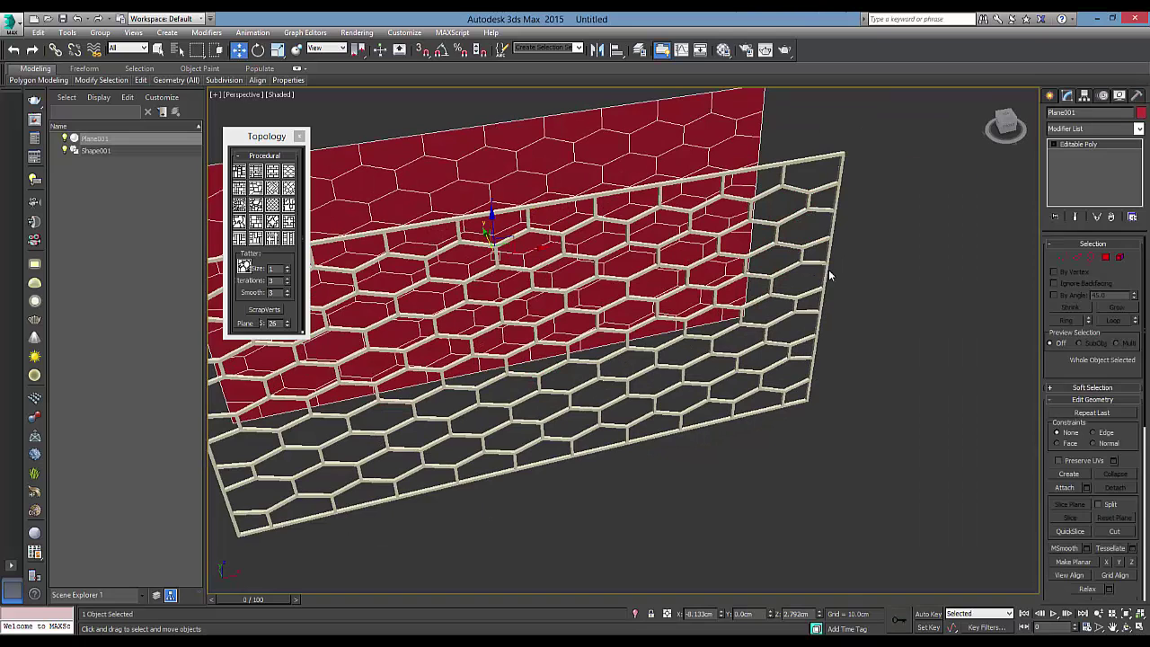
pyautogui.click(826, 261)
pyautogui.scroll(-1, 763, 283)
pyautogui.scroll(-4, 710, 306)
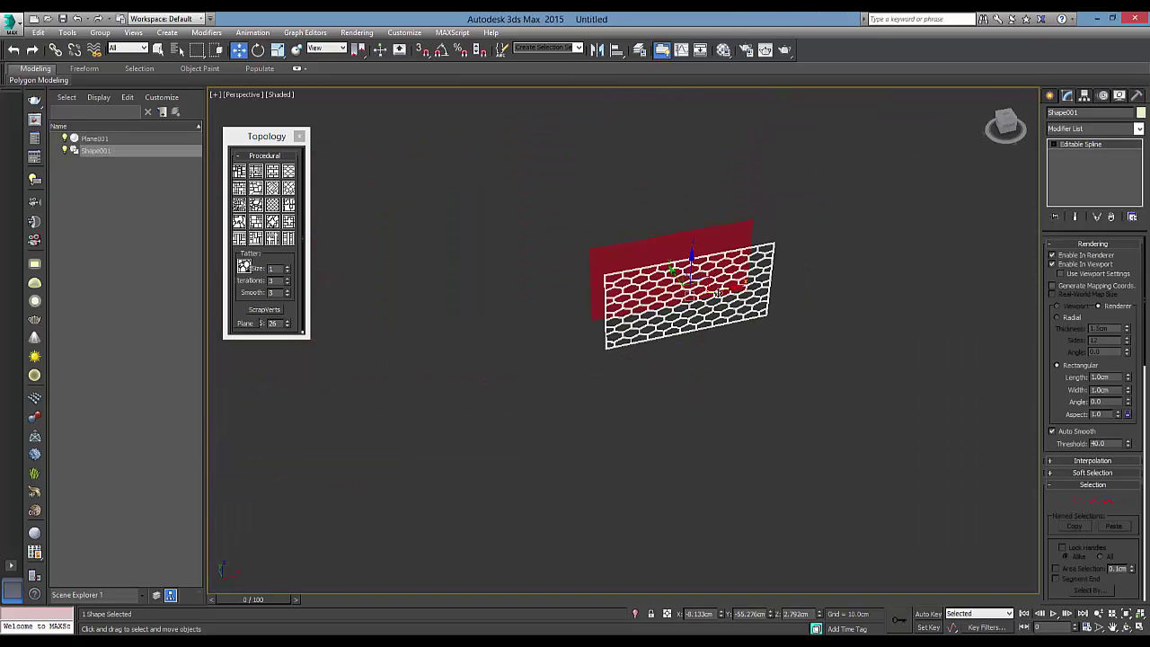
pyautogui.moveTo(719, 292); pyautogui.dragTo(912, 254)
# Step: Select the red plane in the Front view and select all its polygons
pyautogui.click(709, 258)
pyautogui.scroll(2, 709, 258)
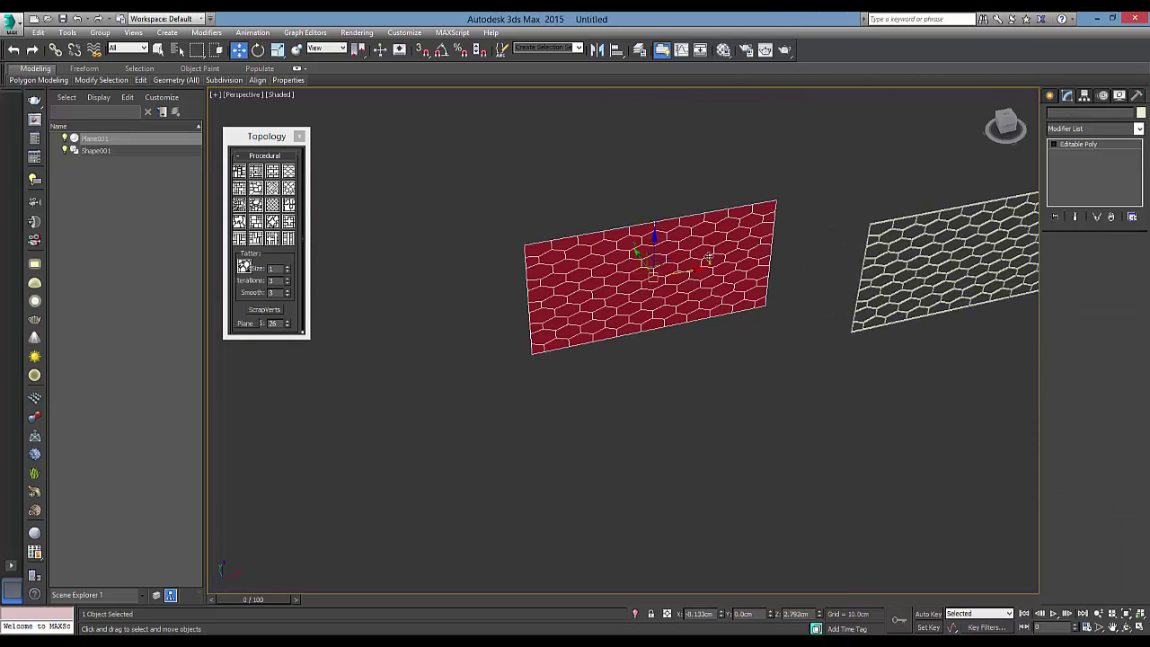
pyautogui.press('f')
pyautogui.moveTo(784, 250); pyautogui.dragTo(773, 252, button='middle')
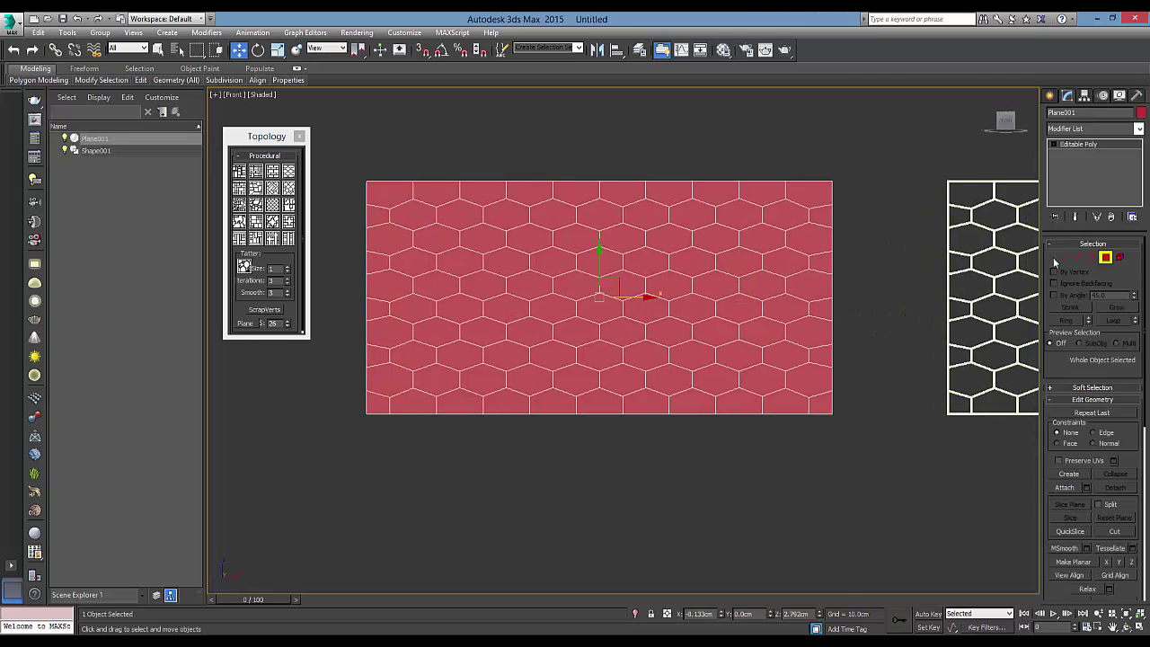
pyautogui.press('4')
pyautogui.hotkey('ctrl', 'a')
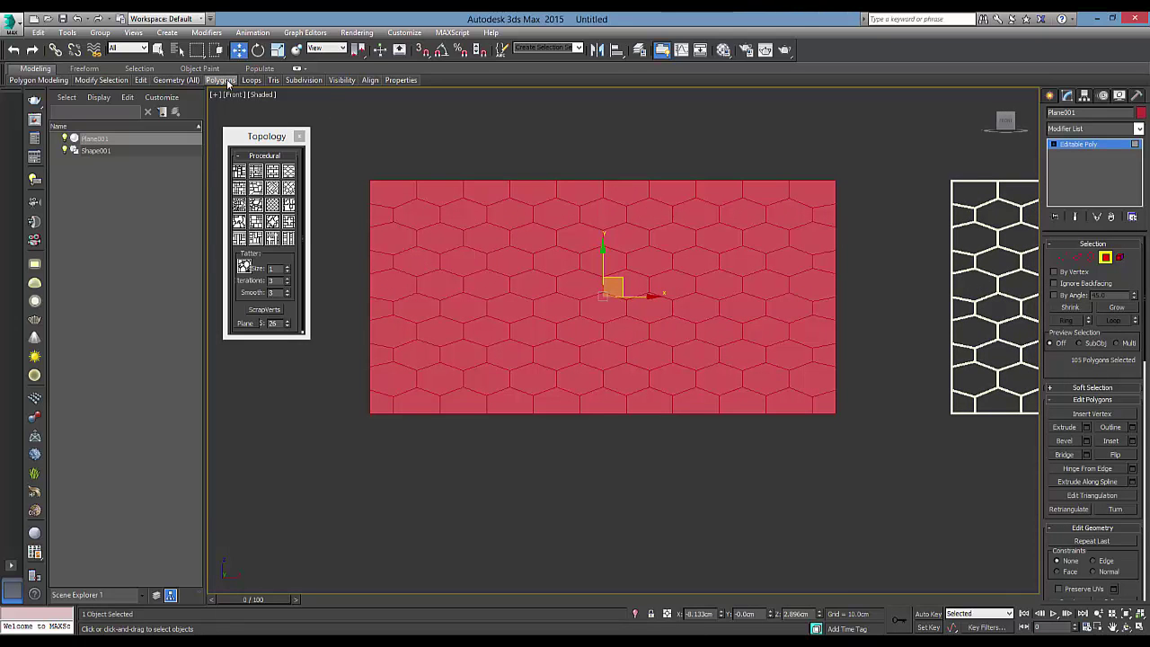
pyautogui.moveTo(220, 79)
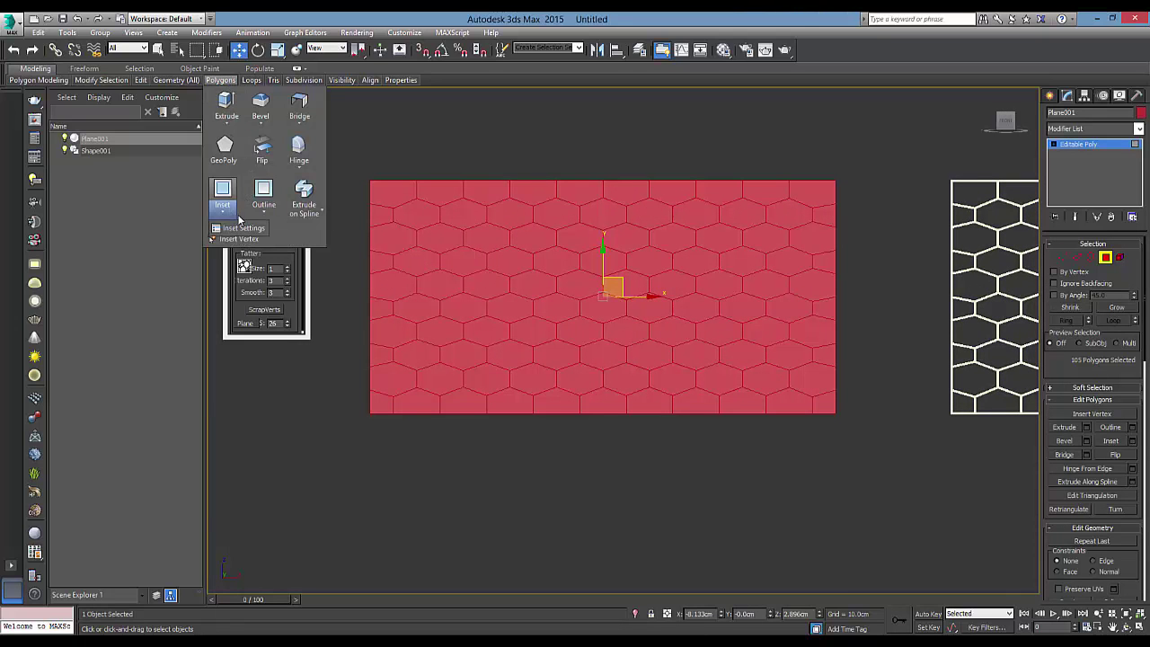
# Step: Inset every hexagon By Polygon with an amount of 0.634 cm
pyautogui.click(260, 233)
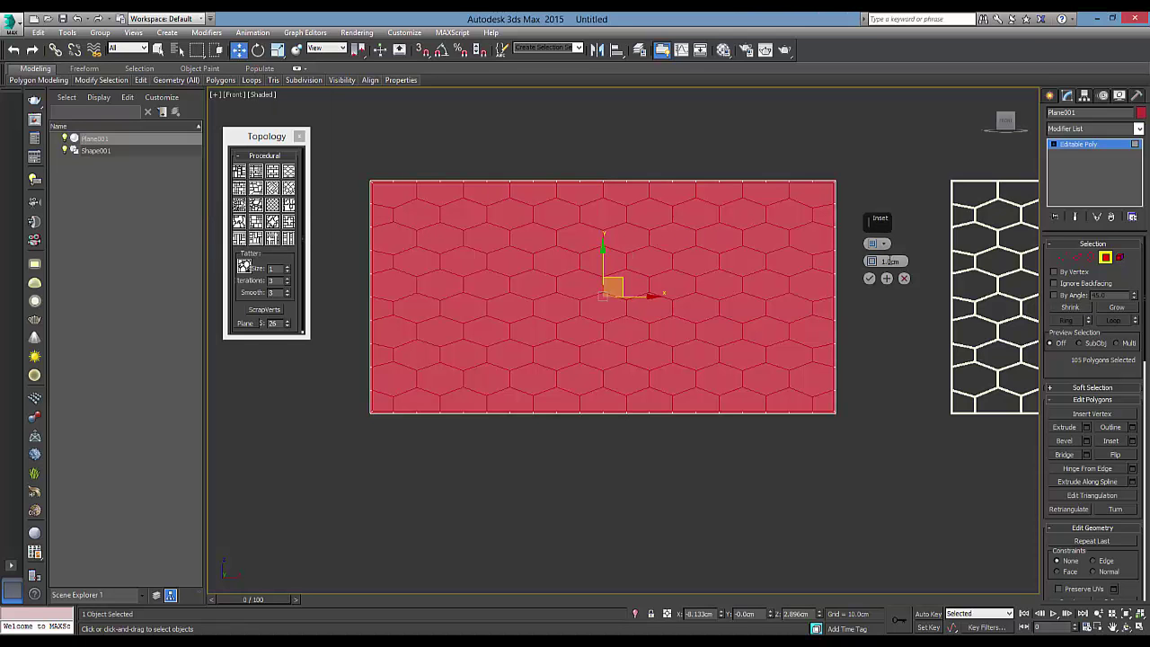
pyautogui.click(884, 243)
pyautogui.click(916, 265)
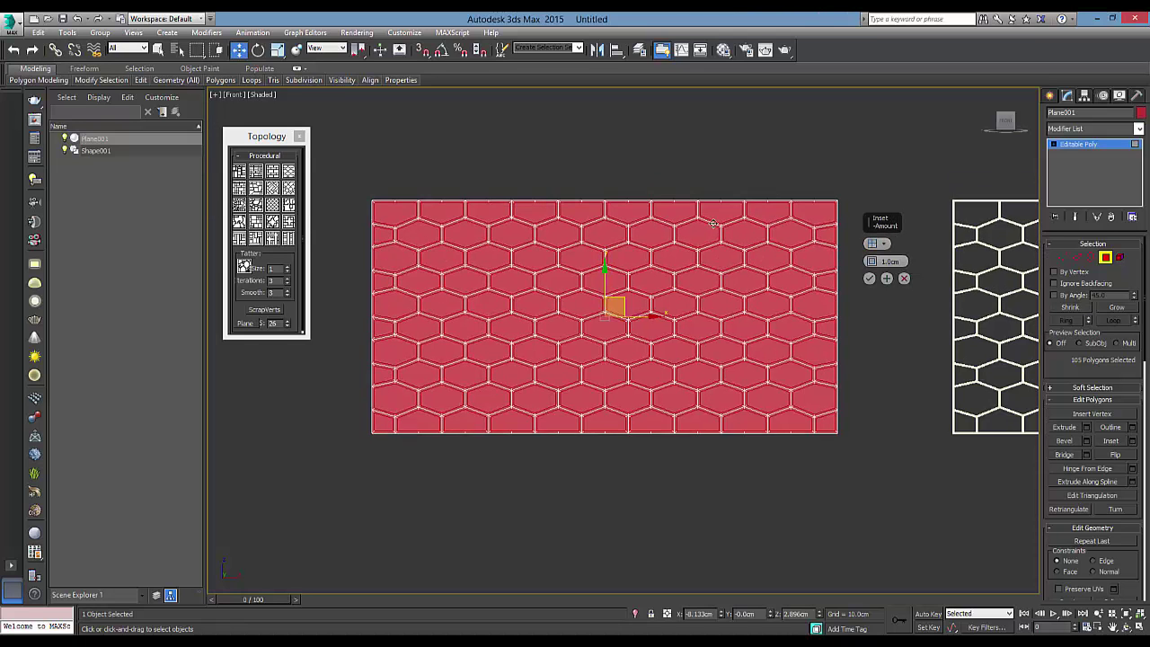
pyautogui.scroll(2, 739, 193)
pyautogui.scroll(2, 739, 193)
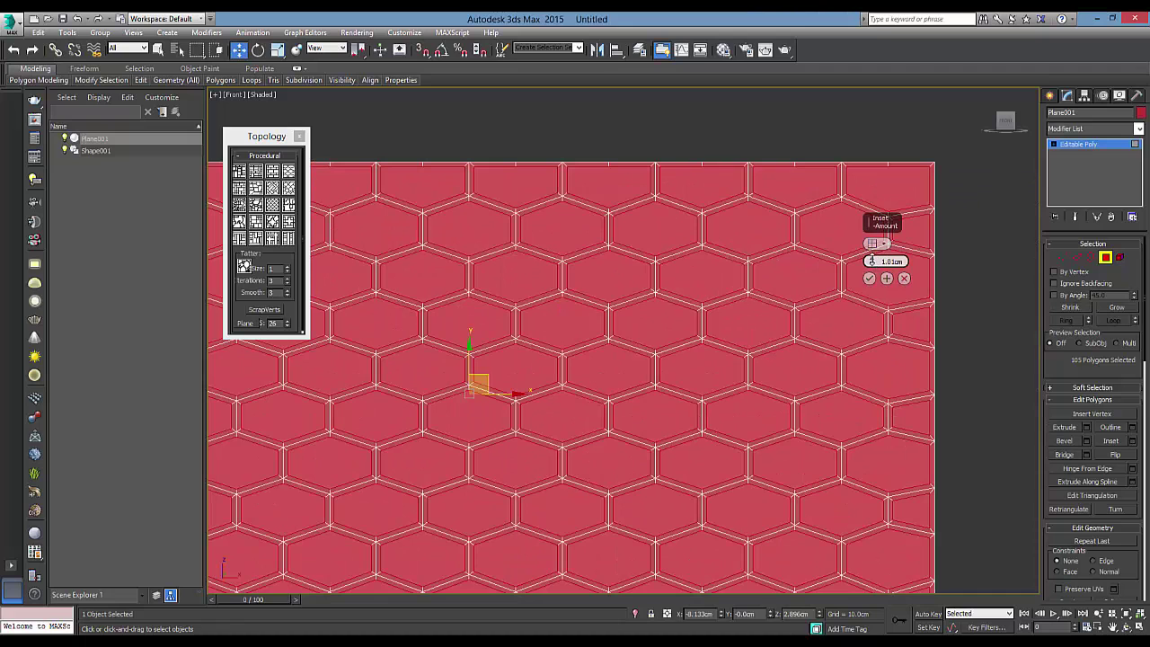
pyautogui.moveTo(871, 268); pyautogui.dragTo(871, 266)
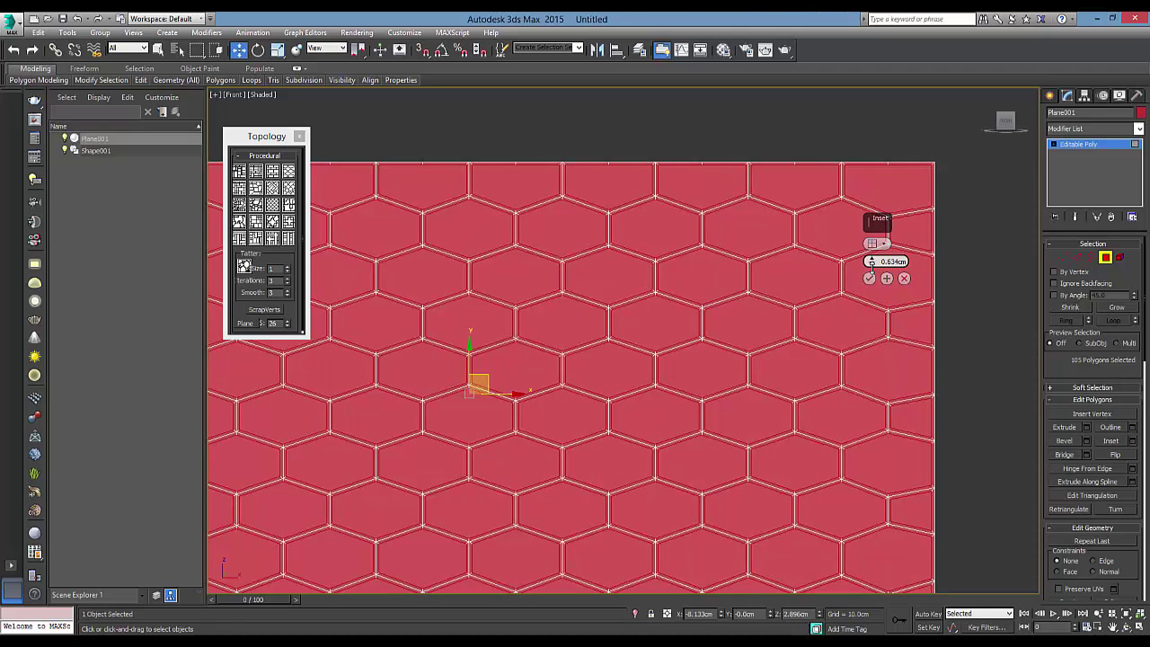
pyautogui.click(868, 279)
# Step: Return to Perspective and orbit to inspect the separated hexagon tiles
pyautogui.scroll(-1, 629, 205)
pyautogui.scroll(-2, 575, 213)
pyautogui.scroll(3, 509, 204)
pyautogui.scroll(1, 507, 207)
pyautogui.press('p')
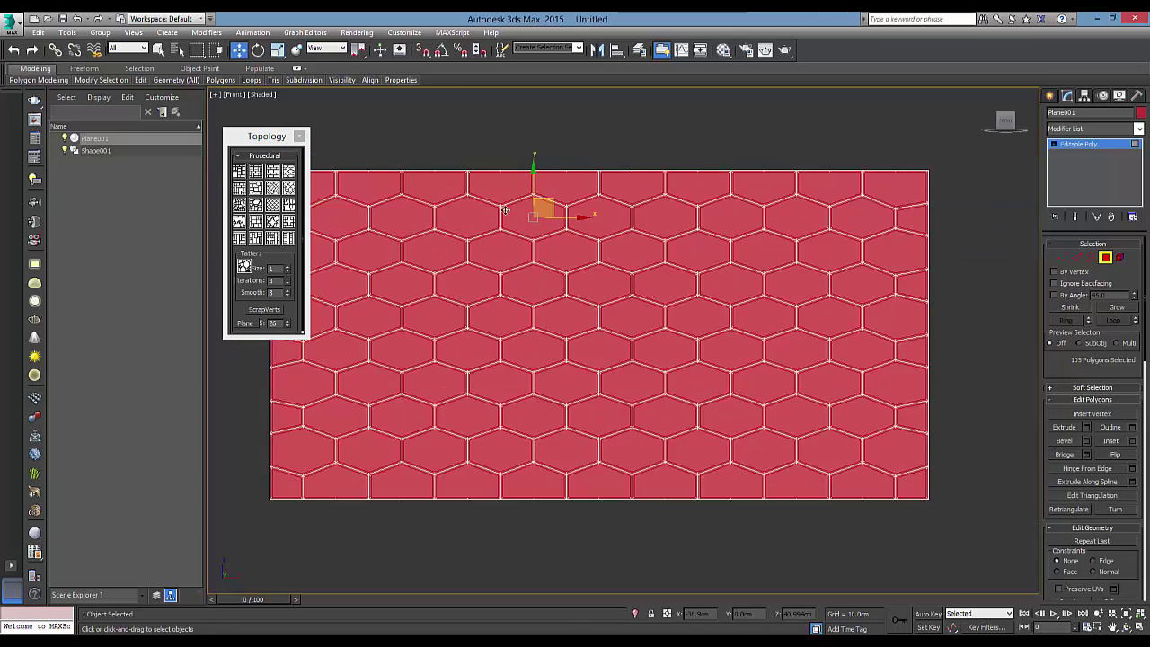
pyautogui.scroll(2, 508, 216)
pyautogui.moveTo(518, 221)
pyautogui.keyDown('alt'); pyautogui.mouseDown(button='middle')
pyautogui.moveTo(685, 235)
pyautogui.moveTo(611, 248)
pyautogui.moveTo(574, 225)
pyautogui.moveTo(580, 239)
pyautogui.moveTo(502, 238)
pyautogui.moveTo(598, 236)
pyautogui.moveTo(585, 243)
pyautogui.moveTo(602, 262)
pyautogui.moveTo(593, 259)
pyautogui.mouseUp(button='middle'); pyautogui.keyUp('alt')
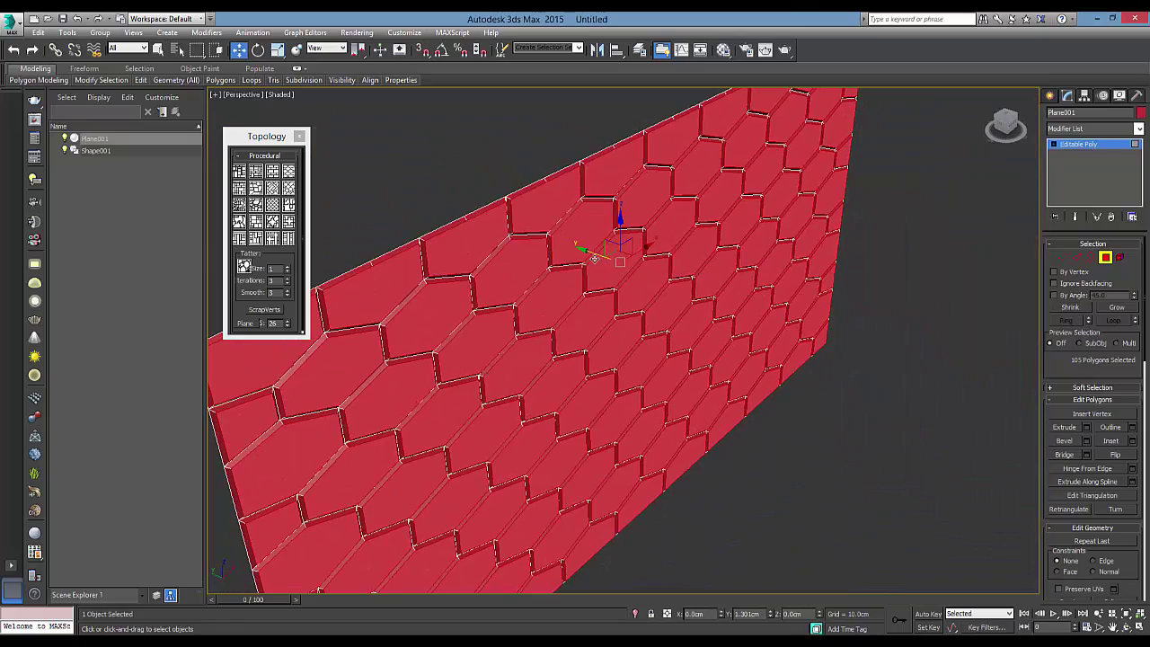
pyautogui.moveTo(655, 328)
pyautogui.keyDown('alt'); pyautogui.mouseDown(button='middle')
pyautogui.moveTo(610, 255)
pyautogui.moveTo(660, 238)
pyautogui.mouseUp(button='middle'); pyautogui.keyUp('alt')
pyautogui.scroll(-3, 610, 255)
pyautogui.scroll(5, 651, 237)
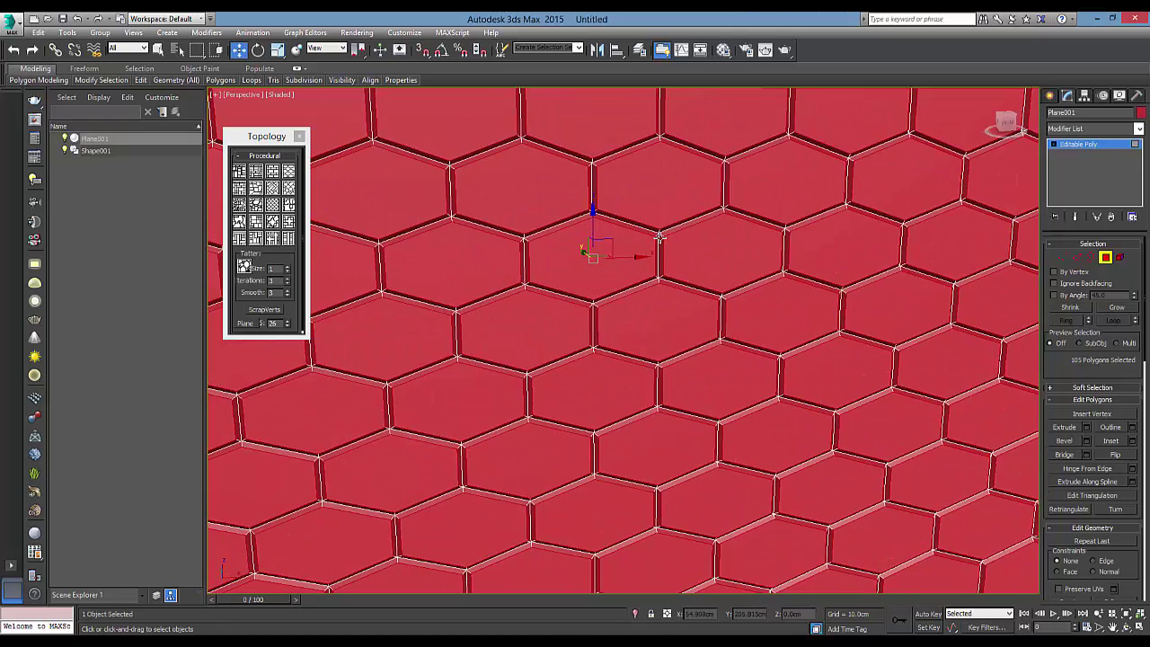
pyautogui.moveTo(220, 80)
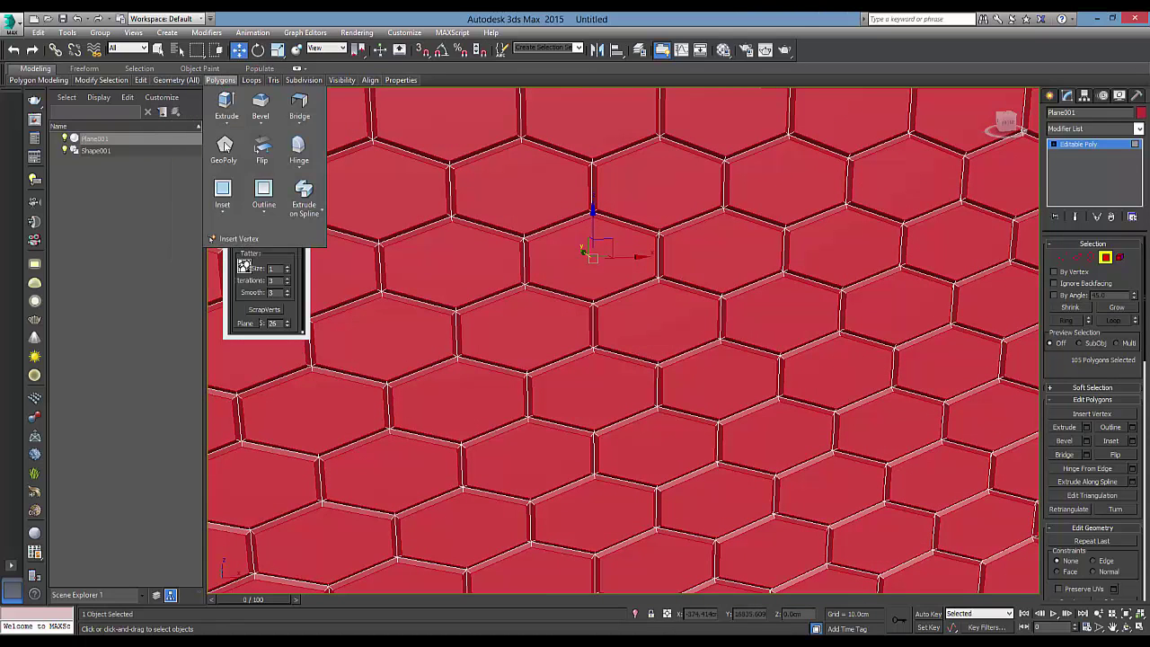
# Step: Apply a second 0.1 cm inset to the hexagon polygons
pyautogui.click(241, 227)
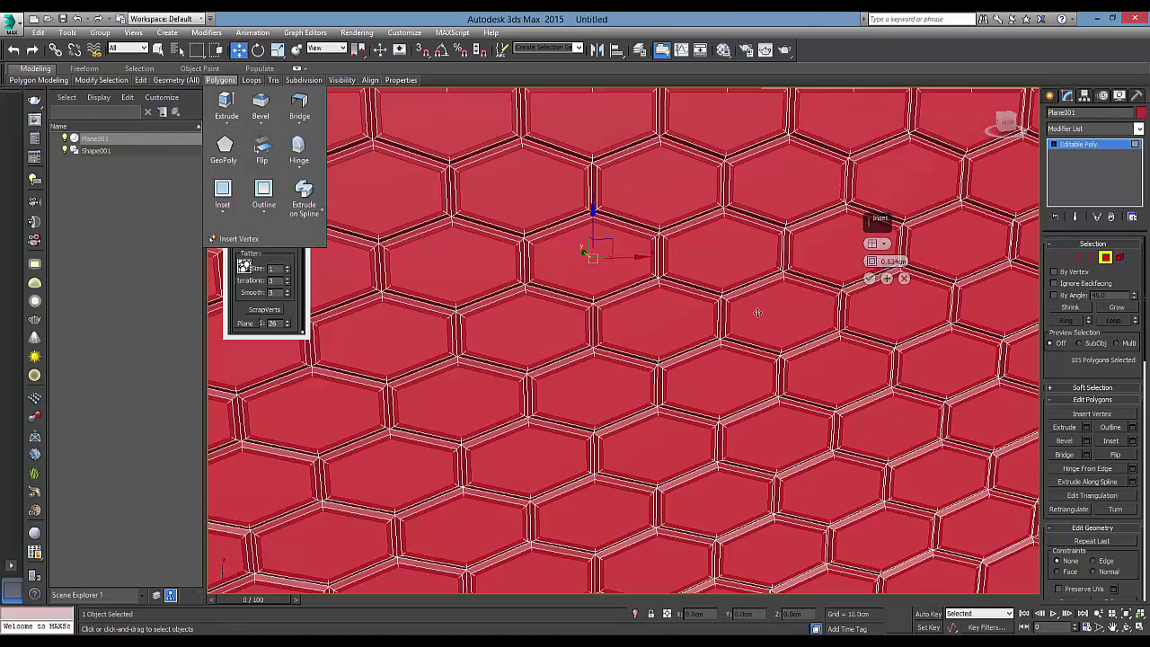
pyautogui.doubleClick(889, 261)
pyautogui.write('0.1')
pyautogui.press('Return')
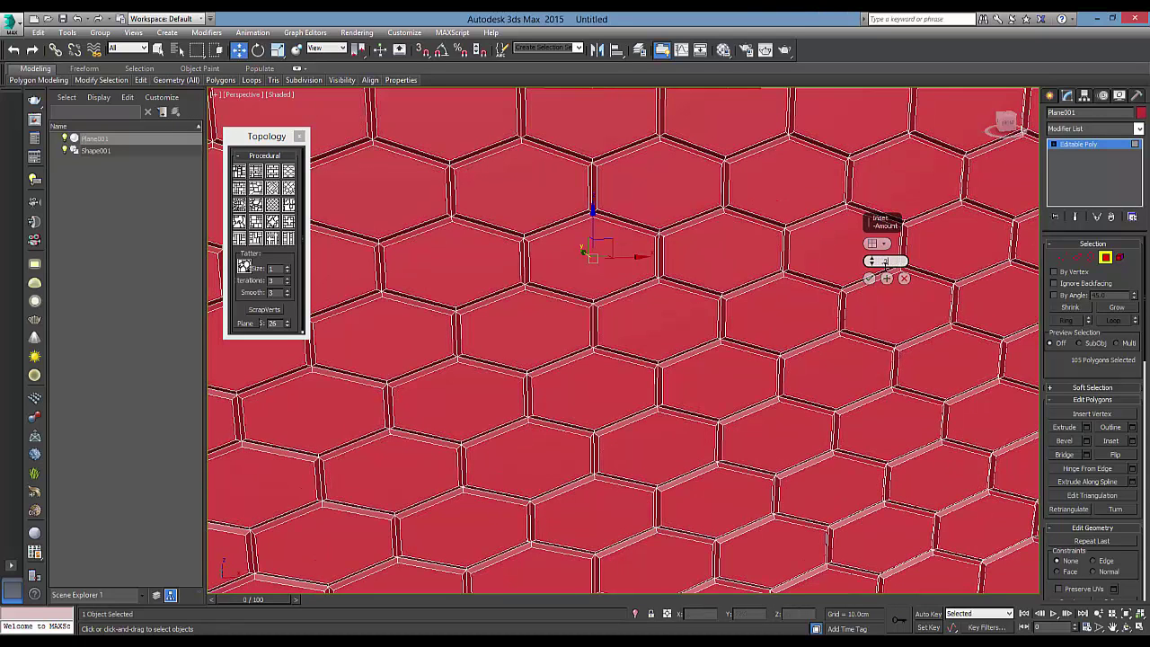
pyautogui.write('0.2')
pyautogui.keyDown('alt'); pyautogui.moveTo(707, 259); pyautogui.dragTo(763, 266, button='middle'); pyautogui.keyUp('alt')
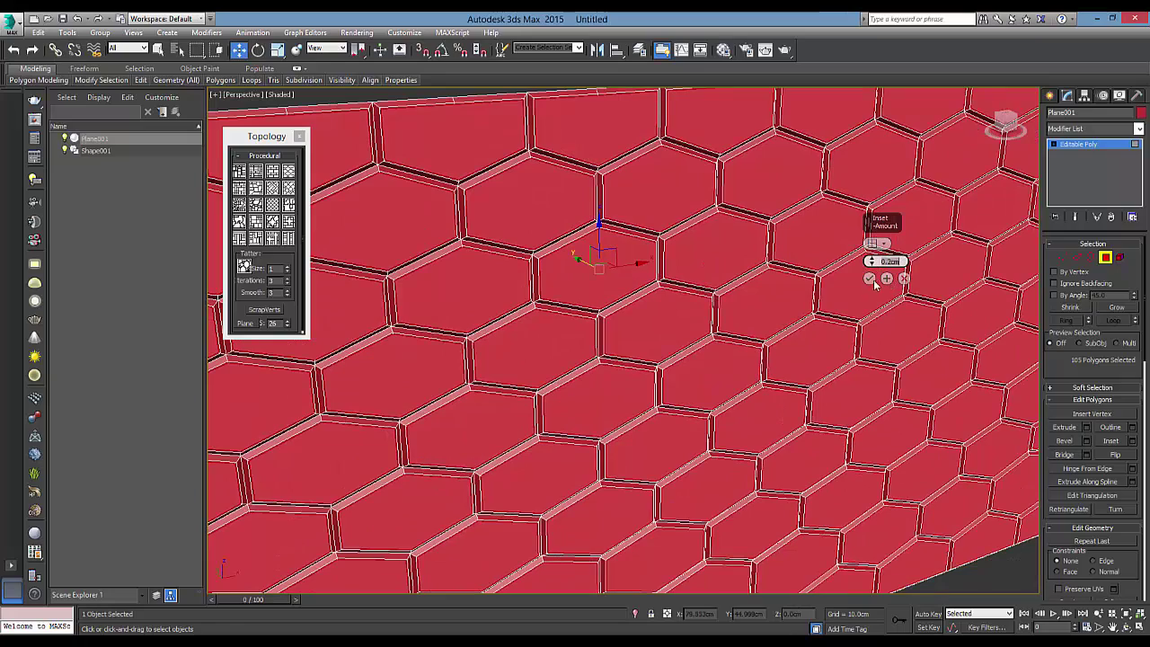
pyautogui.click(887, 278)
pyautogui.keyDown('alt'); pyautogui.moveTo(803, 246); pyautogui.dragTo(1092, 260, button='middle'); pyautogui.keyUp('alt')
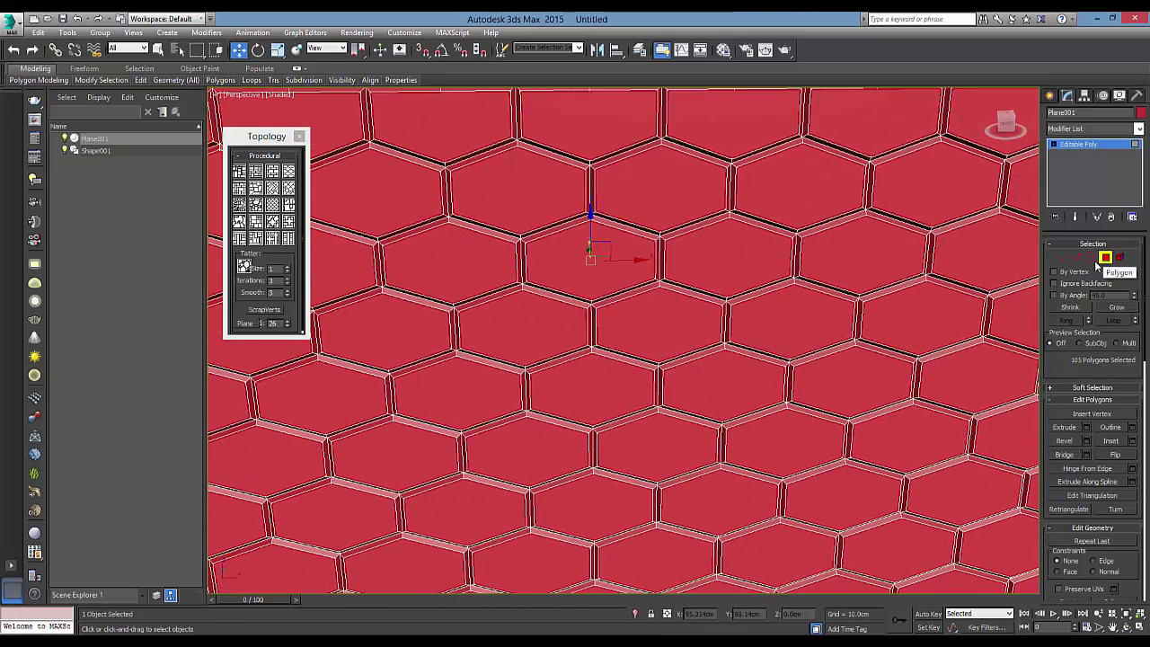
# Step: Select all polygons, then deselect them and inspect the doubled tile borders up close
pyautogui.click(1104, 257)
pyautogui.click(1103, 257)
pyautogui.moveTo(1005, 269); pyautogui.dragTo(834, 273, button='middle')
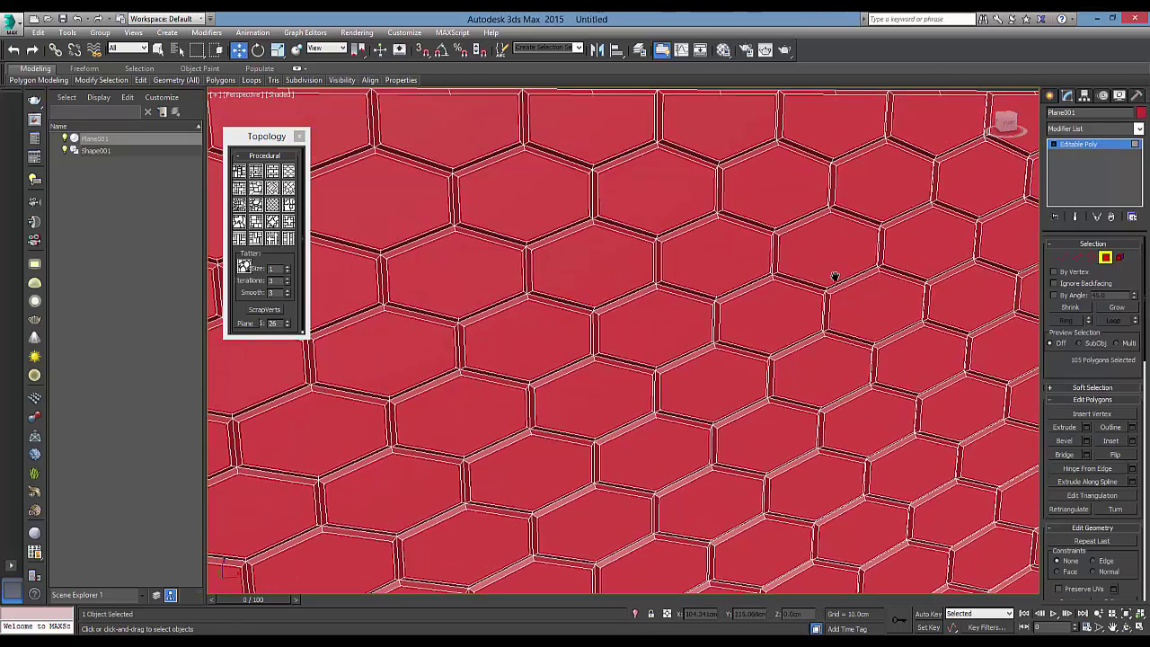
pyautogui.hotkey('ctrl', 'a')
pyautogui.moveTo(739, 251)
pyautogui.keyDown('alt'); pyautogui.mouseDown(button='middle')
pyautogui.moveTo(652, 154)
pyautogui.moveTo(676, 203)
pyautogui.moveTo(780, 189)
pyautogui.moveTo(764, 123)
pyautogui.moveTo(668, 211)
pyautogui.mouseUp(button='middle'); pyautogui.keyUp('alt')
pyautogui.scroll(5, 629, 174)
pyautogui.scroll(-3, 626, 178)
pyautogui.hotkey('ctrl', 'd')
pyautogui.moveTo(670, 252)
pyautogui.keyDown('alt'); pyautogui.mouseDown(button='middle')
pyautogui.moveTo(673, 237)
pyautogui.moveTo(626, 233)
pyautogui.moveTo(611, 213)
pyautogui.moveTo(629, 188)
pyautogui.moveTo(631, 216)
pyautogui.mouseUp(button='middle'); pyautogui.keyUp('alt')
pyautogui.scroll(5, 673, 236)
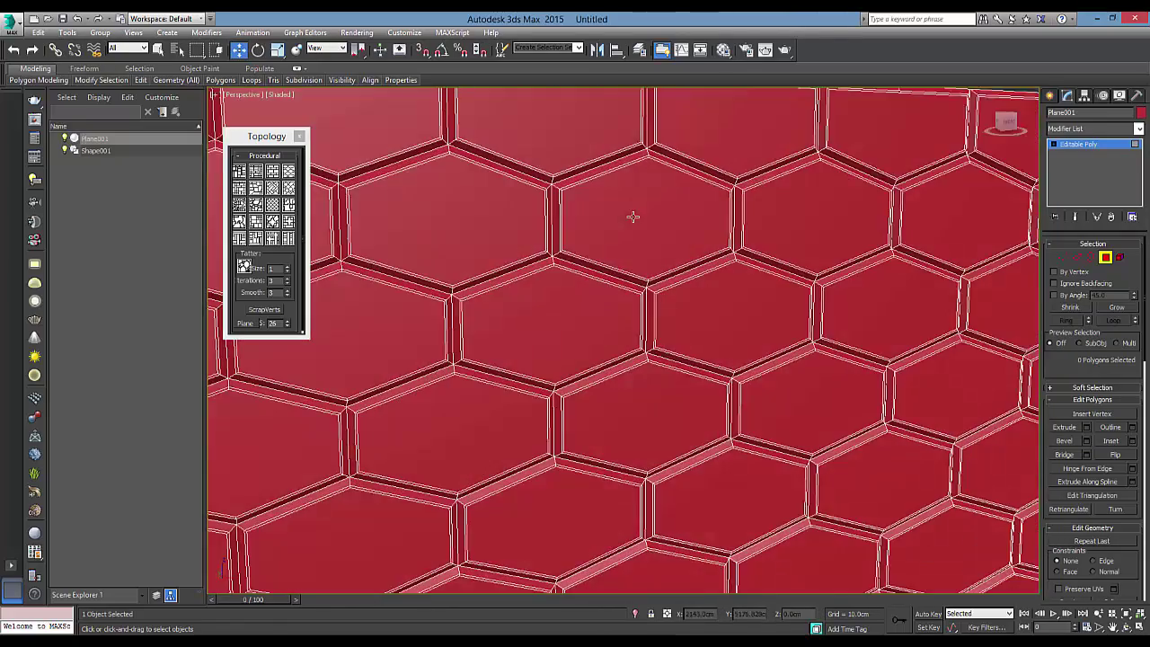
# Step: Return Plane001 to object level and orbit around its hexagon junctions
pyautogui.click(1084, 262)
pyautogui.scroll(-5, 678, 254)
pyautogui.click(712, 143)
pyautogui.moveTo(726, 259)
pyautogui.keyDown('alt'); pyautogui.mouseDown(button='middle')
pyautogui.moveTo(639, 233)
pyautogui.moveTo(644, 226)
pyautogui.mouseUp(button='middle'); pyautogui.keyUp('alt')
pyautogui.scroll(5, 592, 249)
pyautogui.scroll(2, 589, 250)
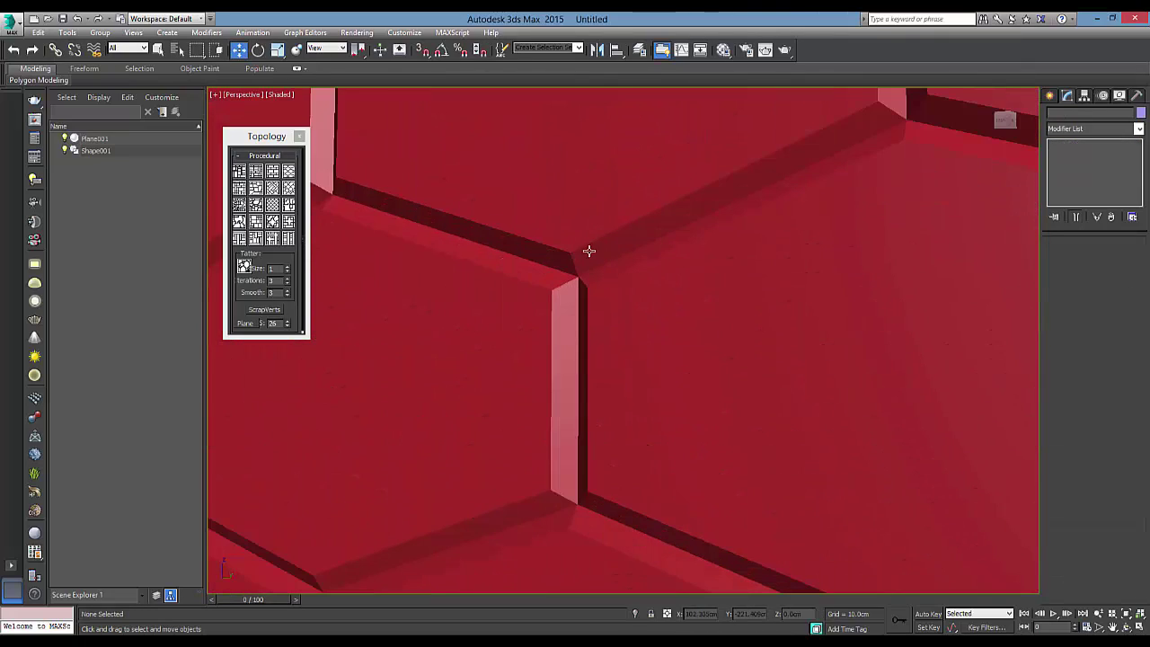
pyautogui.click(588, 251)
pyautogui.scroll(-3, 662, 246)
pyautogui.scroll(-3, 655, 258)
pyautogui.keyDown('alt'); pyautogui.moveTo(653, 258); pyautogui.dragTo(540, 263, button='middle'); pyautogui.keyUp('alt')
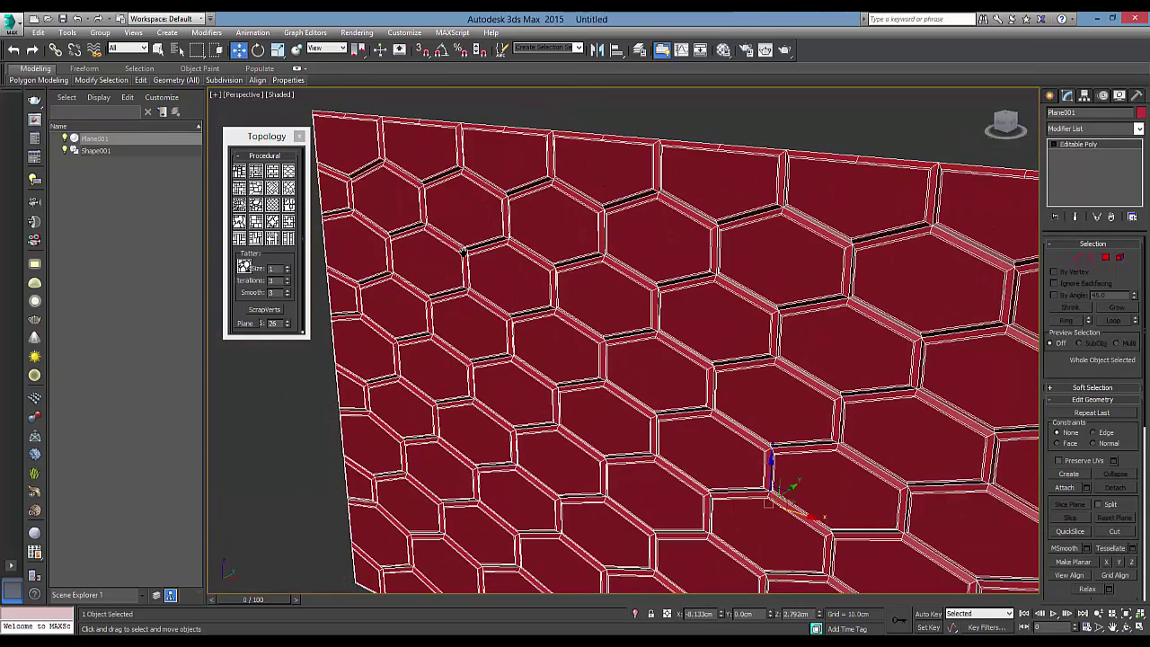
# Step: Add a TurboSmooth modifier to Plane001 and raise its Iterations to 3
pyautogui.keyDown('alt'); pyautogui.moveTo(464, 253); pyautogui.dragTo(440, 255, button='middle'); pyautogui.keyUp('alt')
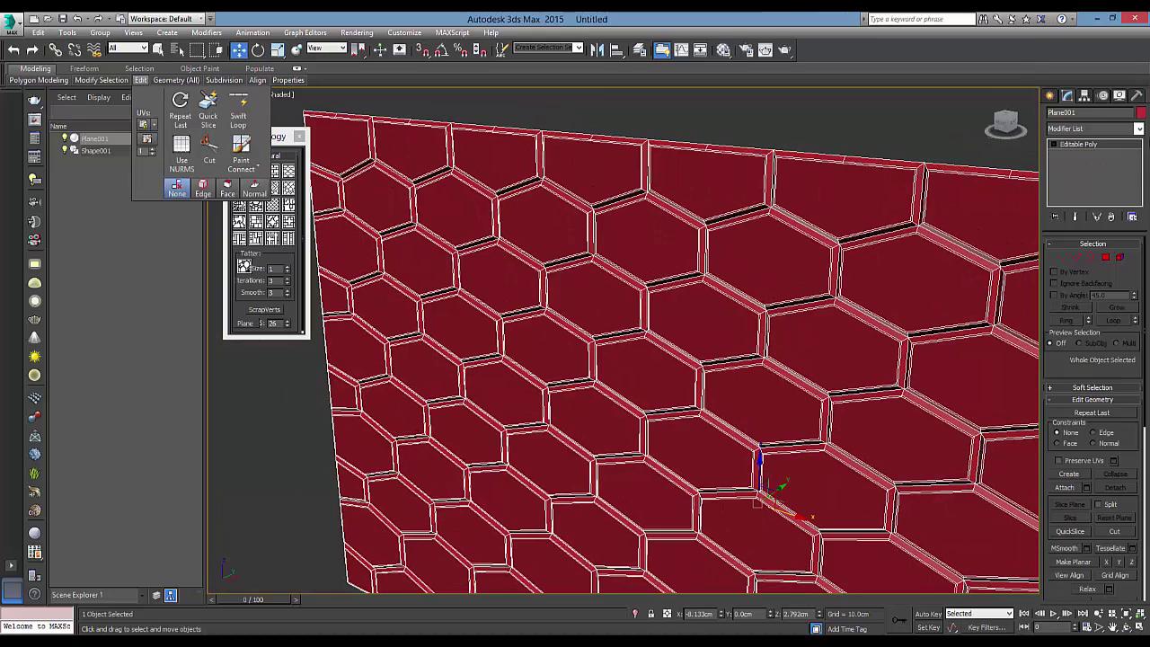
pyautogui.click(1138, 128)
pyautogui.press('t')
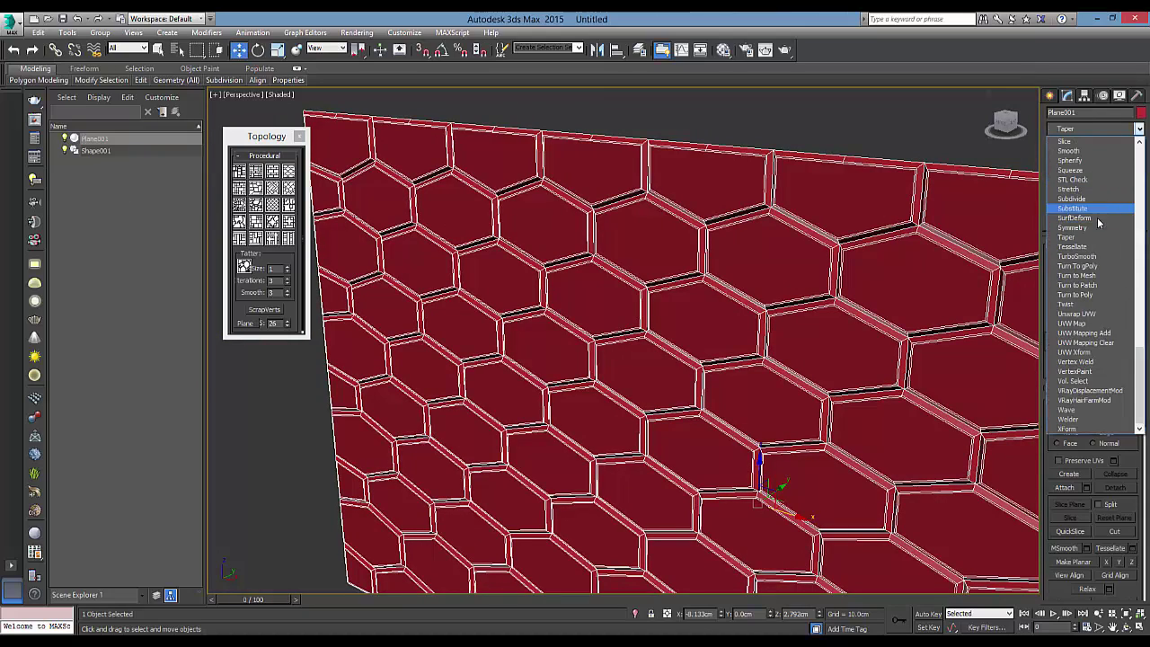
pyautogui.click(1088, 256)
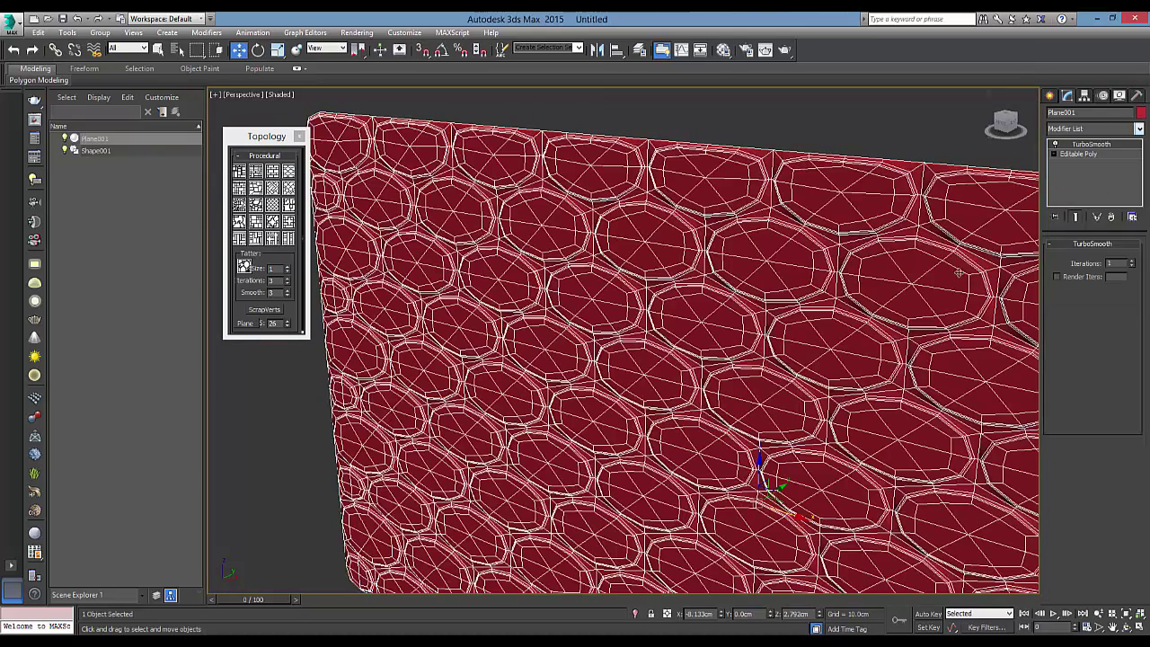
pyautogui.click(1133, 261)
pyautogui.click(878, 125)
pyautogui.moveTo(729, 265)
pyautogui.keyDown('alt'); pyautogui.mouseDown(button='middle')
pyautogui.moveTo(816, 238)
pyautogui.moveTo(770, 249)
pyautogui.moveTo(786, 440)
pyautogui.mouseUp(button='middle'); pyautogui.keyUp('alt')
# Step: Enable Isoline Display on the TurboSmooth modifier and preview the rounded tiles
pyautogui.click(788, 231)
pyautogui.click(1083, 293)
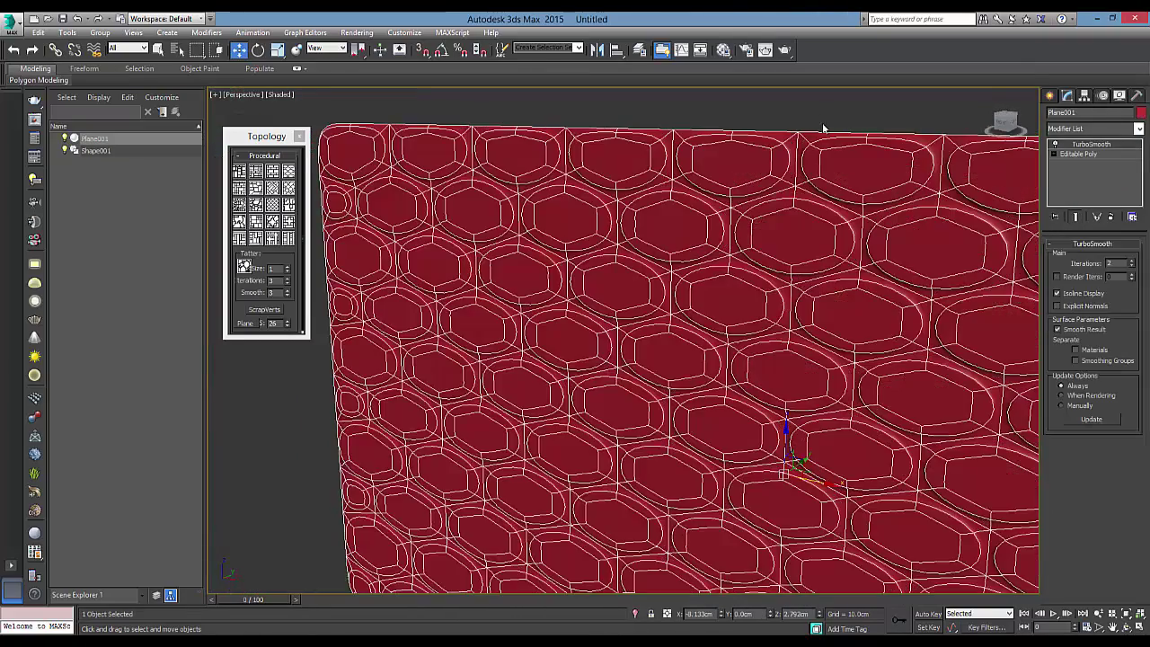
pyautogui.click(822, 128)
pyautogui.keyDown('alt'); pyautogui.moveTo(814, 287); pyautogui.dragTo(897, 276, button='middle'); pyautogui.keyUp('alt')
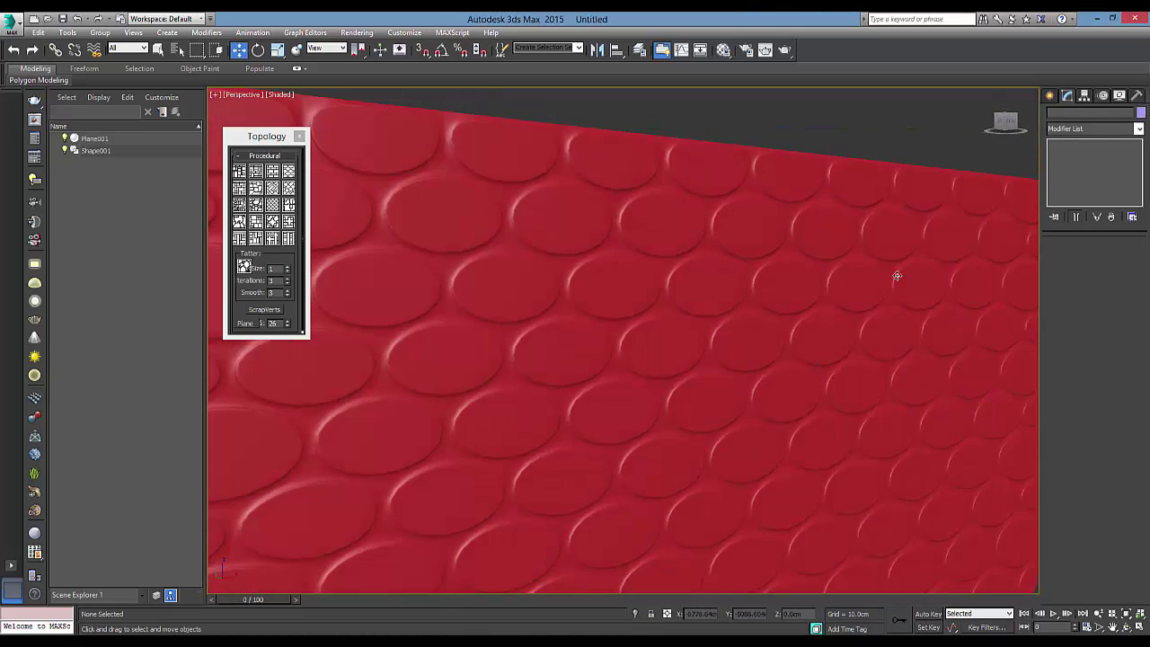
pyautogui.click(897, 276)
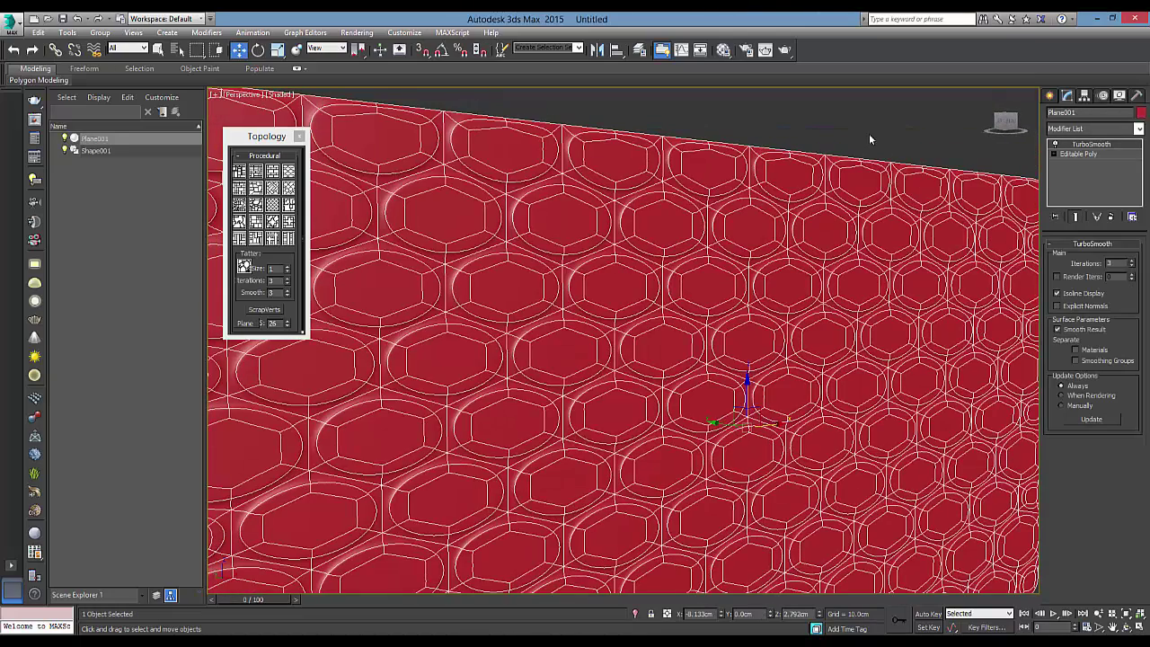
# Step: Inspect the smoothed tile panel from a steep side angle
pyautogui.click(868, 133)
pyautogui.moveTo(821, 233); pyautogui.dragTo(752, 310, button='middle')
pyautogui.scroll(-3, 753, 310)
pyautogui.scroll(-3, 731, 303)
pyautogui.click(746, 275)
pyautogui.scroll(2, 885, 302)
pyautogui.click(929, 267)
pyautogui.moveTo(929, 266)
pyautogui.keyDown('alt'); pyautogui.mouseDown(button='middle')
pyautogui.moveTo(681, 282)
pyautogui.moveTo(713, 300)
pyautogui.moveTo(785, 279)
pyautogui.moveTo(651, 236)
pyautogui.mouseUp(button='middle'); pyautogui.keyUp('alt')
pyautogui.click(651, 236)
# Step: Frame the Front view and pan across to select the Shape001 hexagon lattice
pyautogui.press('f')
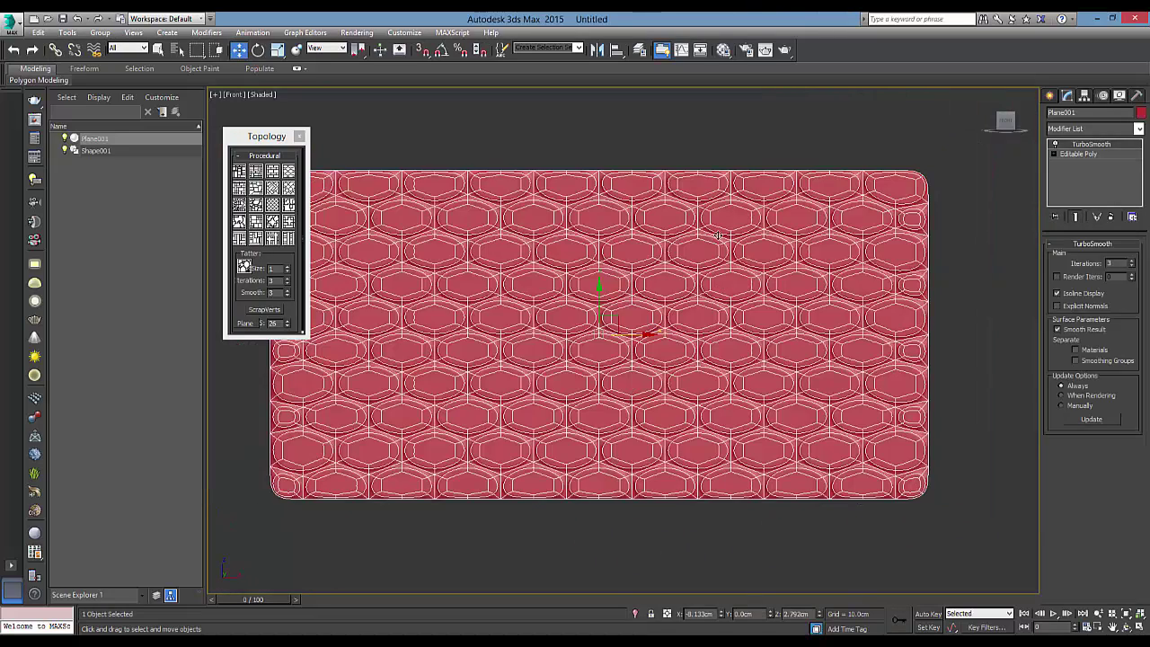
pyautogui.scroll(-2, 705, 332)
pyautogui.click(988, 326)
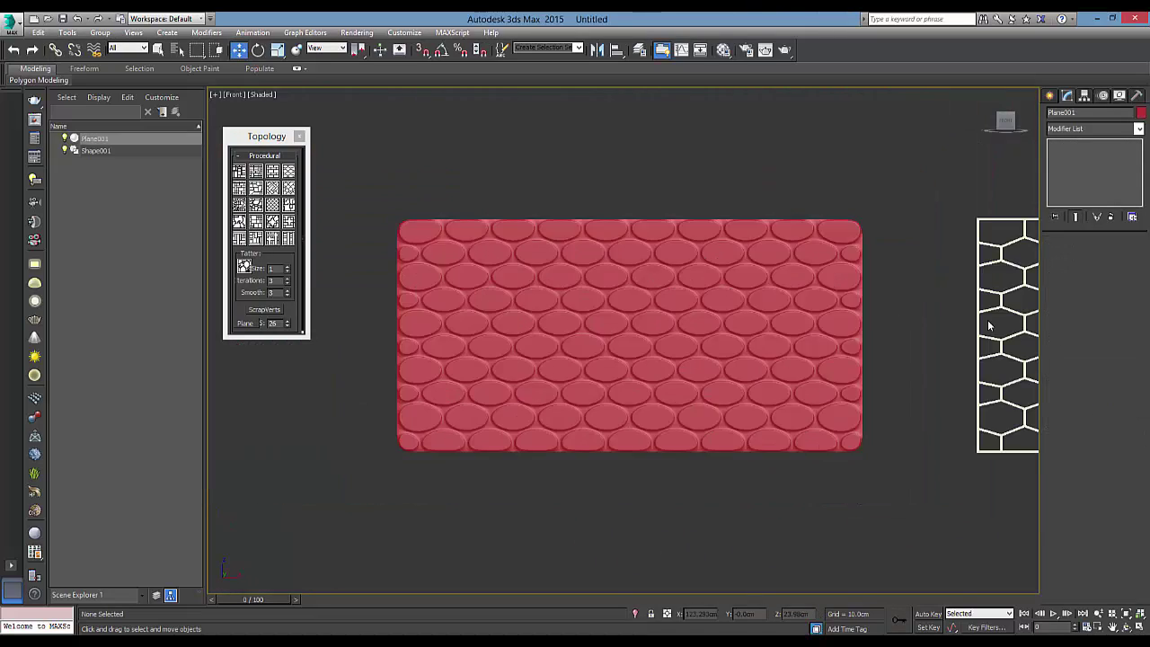
pyautogui.moveTo(988, 326); pyautogui.dragTo(700, 320, button='middle')
pyautogui.scroll(-2, 701, 321)
pyautogui.moveTo(868, 321); pyautogui.dragTo(767, 321, button='middle')
pyautogui.moveTo(781, 202); pyautogui.dragTo(774, 431)
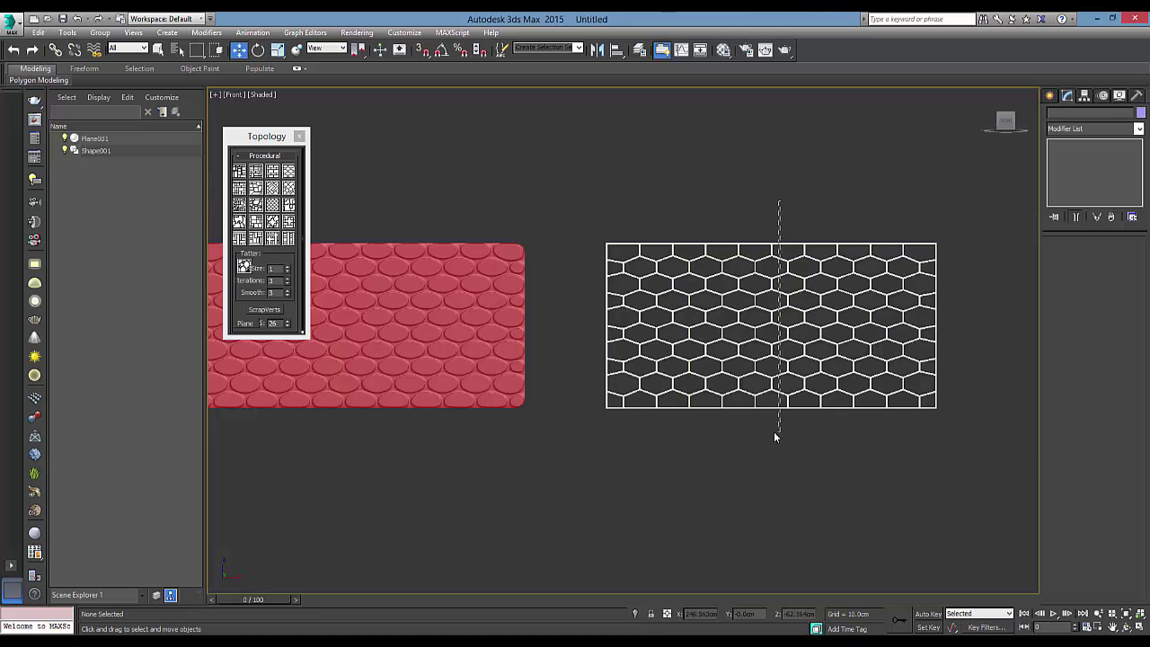
pyautogui.moveTo(589, 378); pyautogui.dragTo(716, 379, button='middle')
# Step: Select and frame the tile panel, then switch to Perspective and clear the selection
pyautogui.click(539, 328)
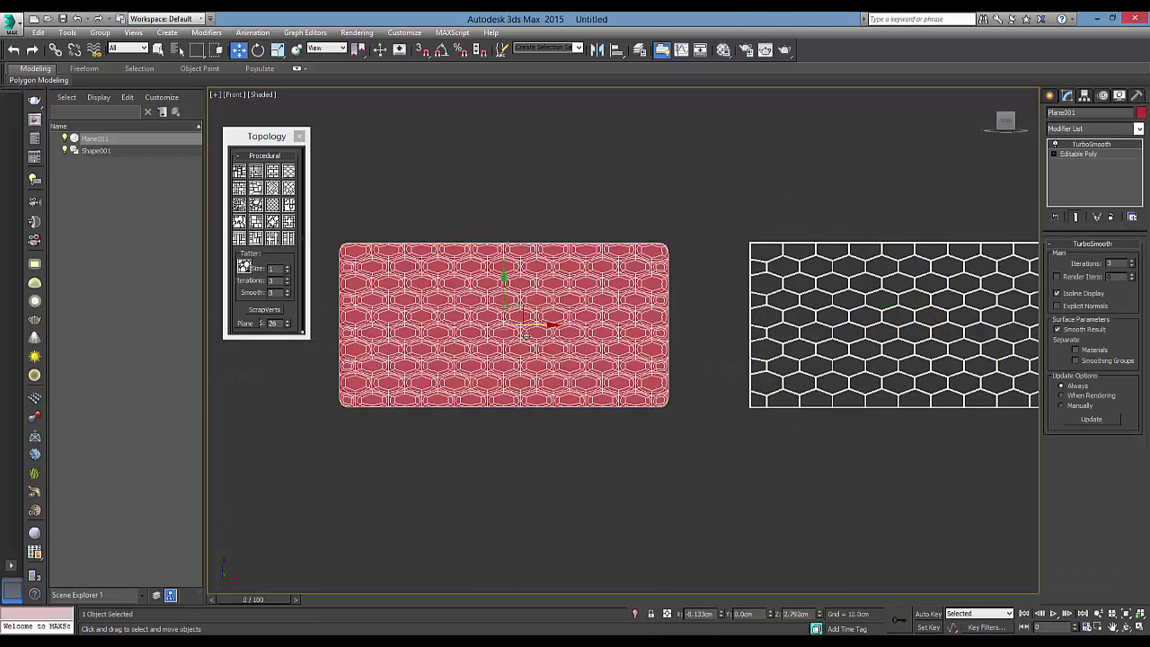
pyautogui.scroll(3, 539, 328)
pyautogui.moveTo(546, 323)
pyautogui.mouseDown(button='middle')
pyautogui.moveTo(559, 304)
pyautogui.moveTo(593, 294)
pyautogui.mouseUp(button='middle')
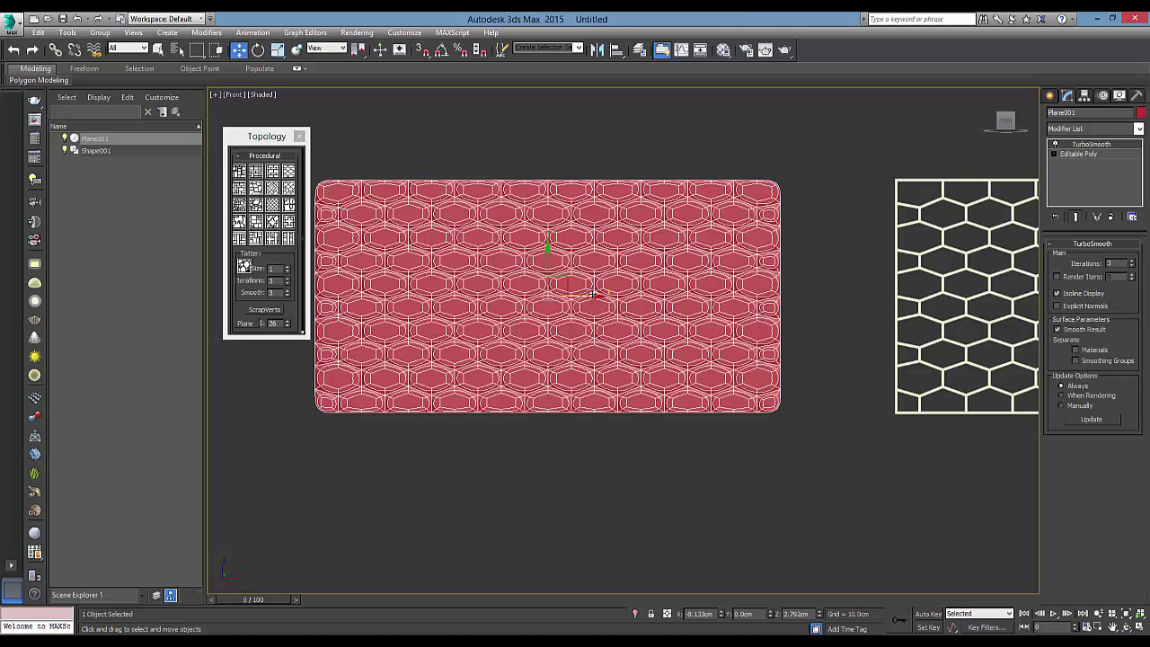
pyautogui.moveTo(512, 271); pyautogui.dragTo(533, 270, button='middle')
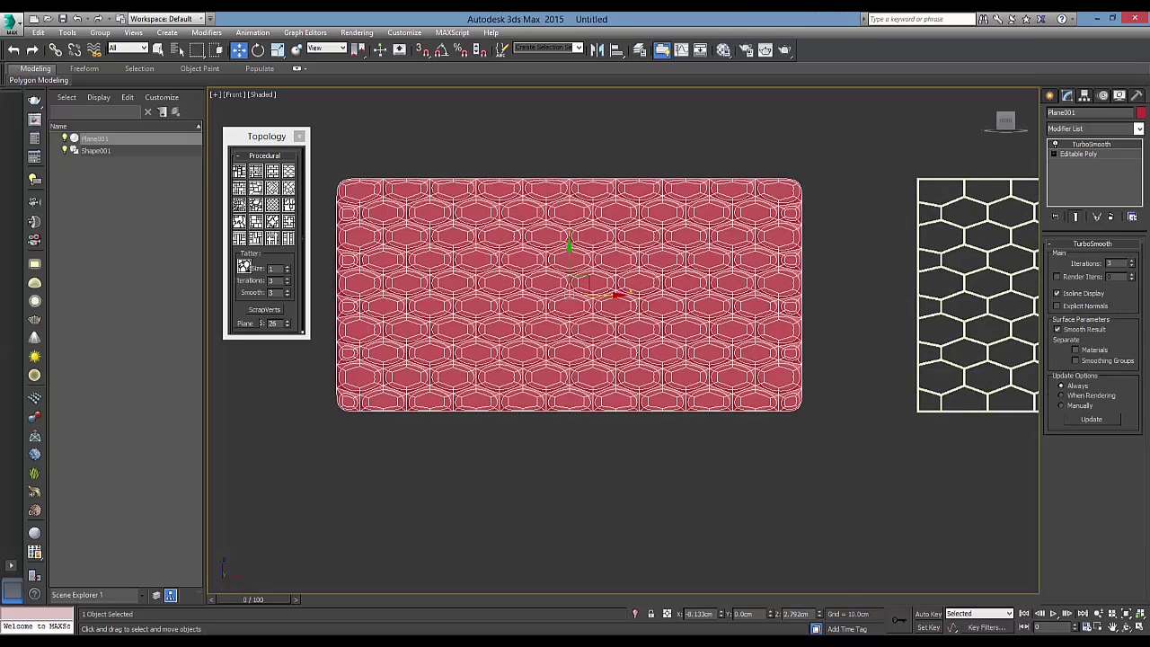
pyautogui.press('p')
pyautogui.click(552, 394)
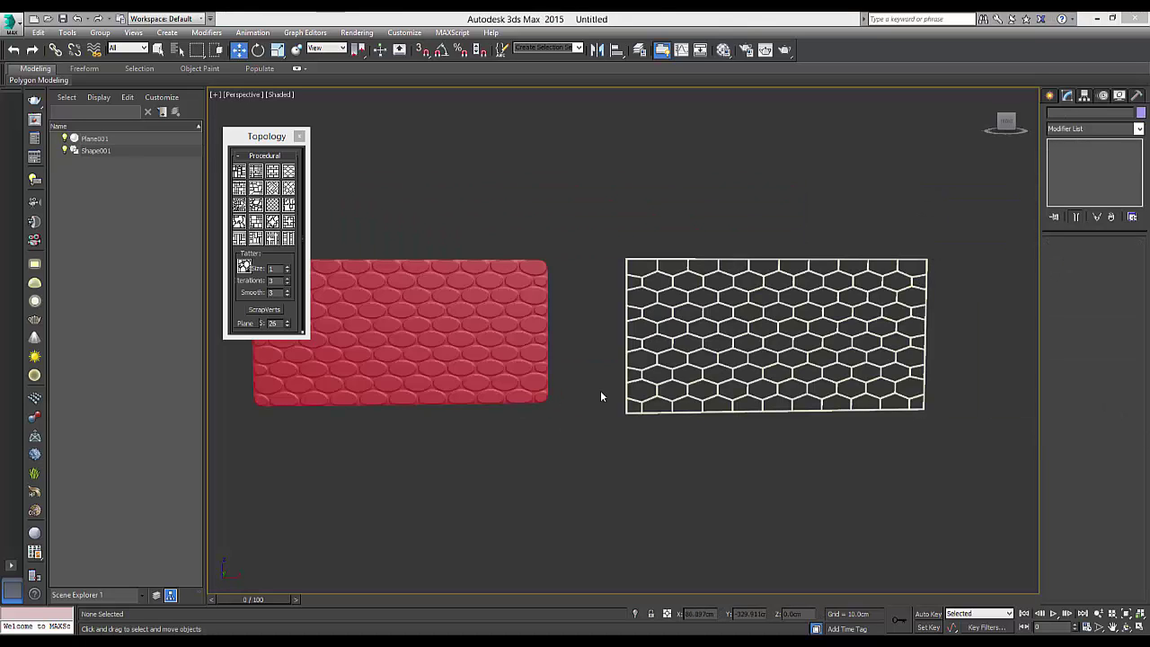
# Step: Select Shape001, enter Vertex level and pick a single junction vertex
pyautogui.click(787, 286)
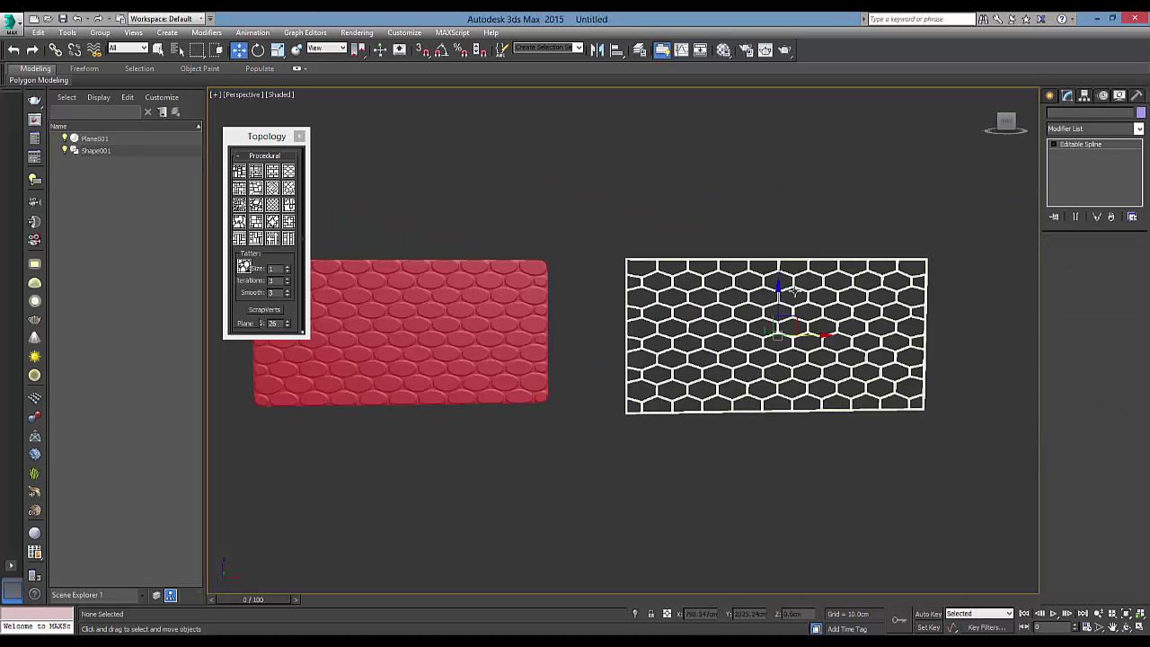
pyautogui.press('z')
pyautogui.keyDown('alt'); pyautogui.moveTo(862, 341); pyautogui.dragTo(925, 345, button='middle'); pyautogui.keyUp('alt')
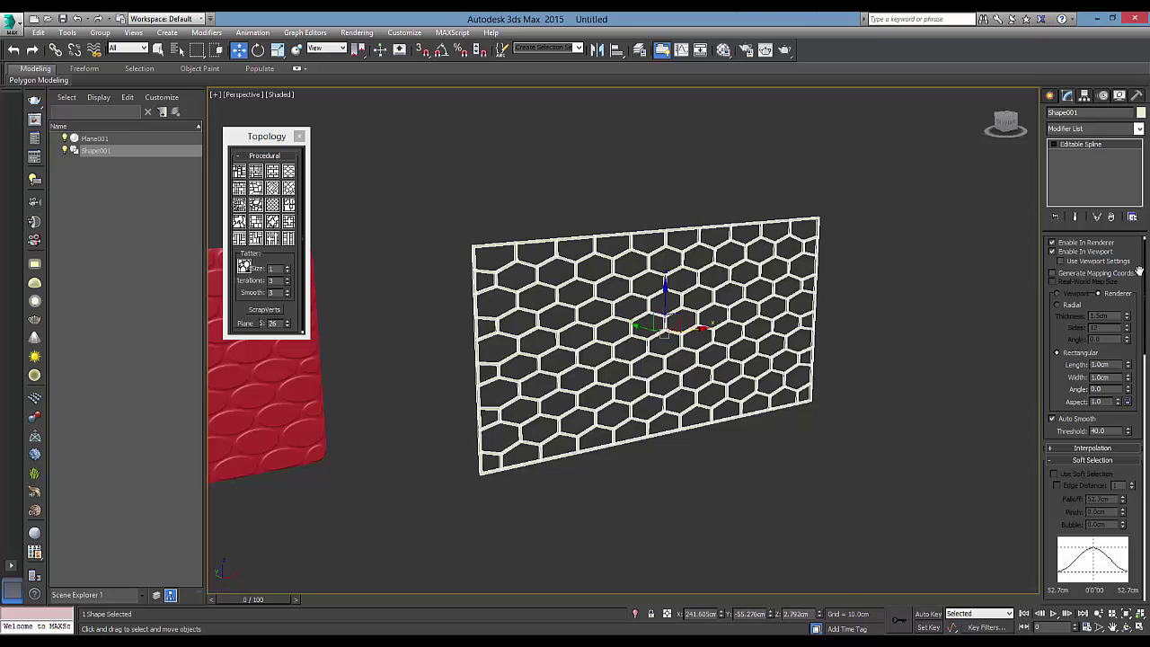
pyautogui.scroll(2, 1138, 271)
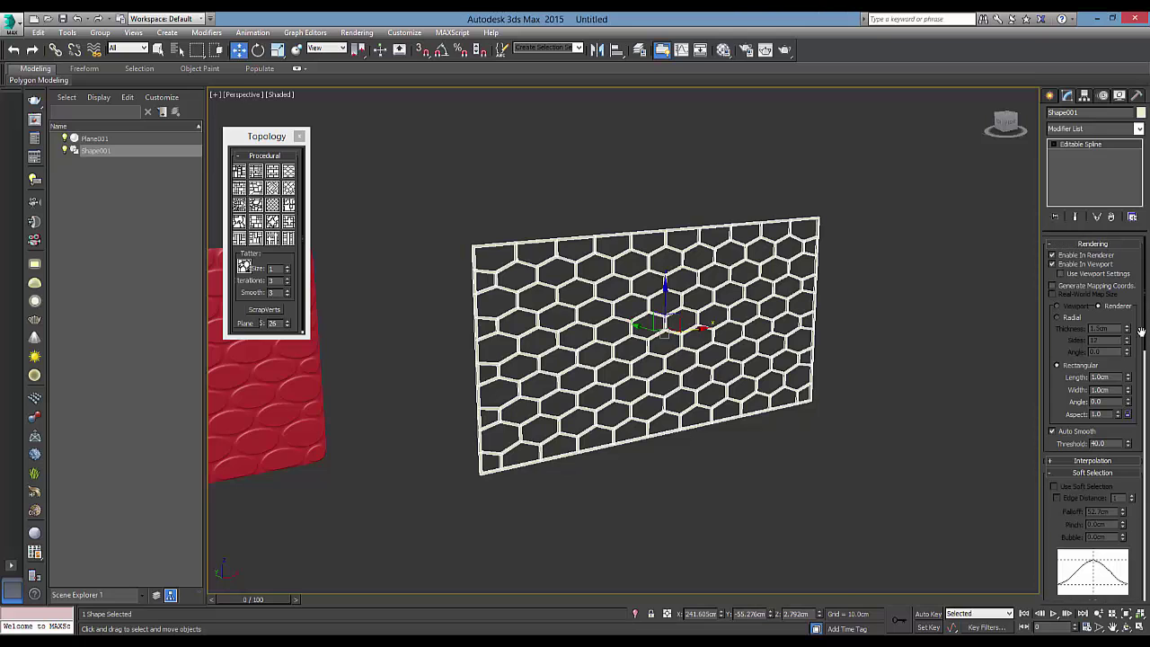
pyautogui.click(1076, 154)
pyautogui.keyDown('alt'); pyautogui.moveTo(620, 323); pyautogui.dragTo(652, 323, button='middle'); pyautogui.keyUp('alt')
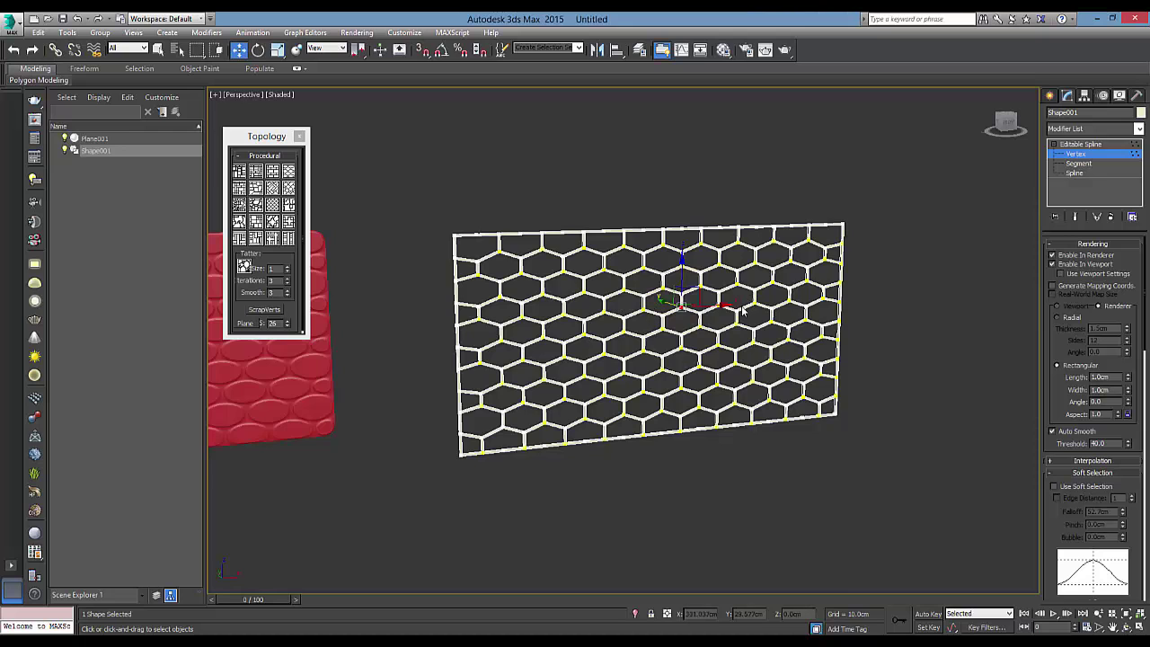
pyautogui.scroll(5, 710, 321)
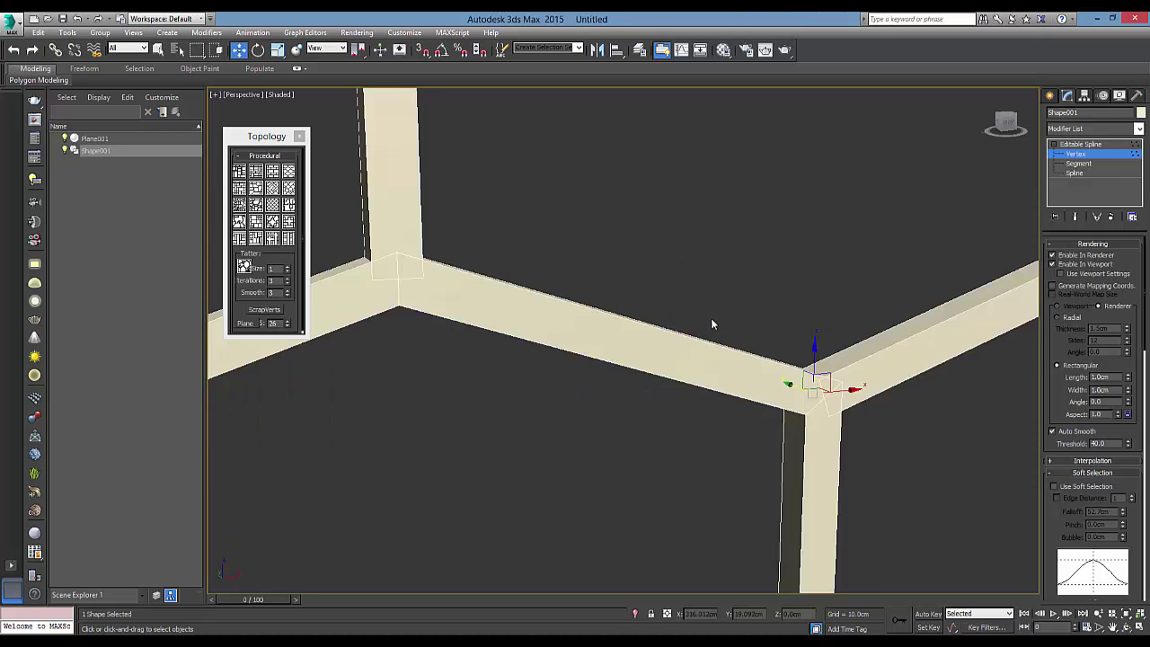
pyautogui.keyDown('alt'); pyautogui.moveTo(744, 341); pyautogui.dragTo(728, 428, button='middle'); pyautogui.keyUp('alt')
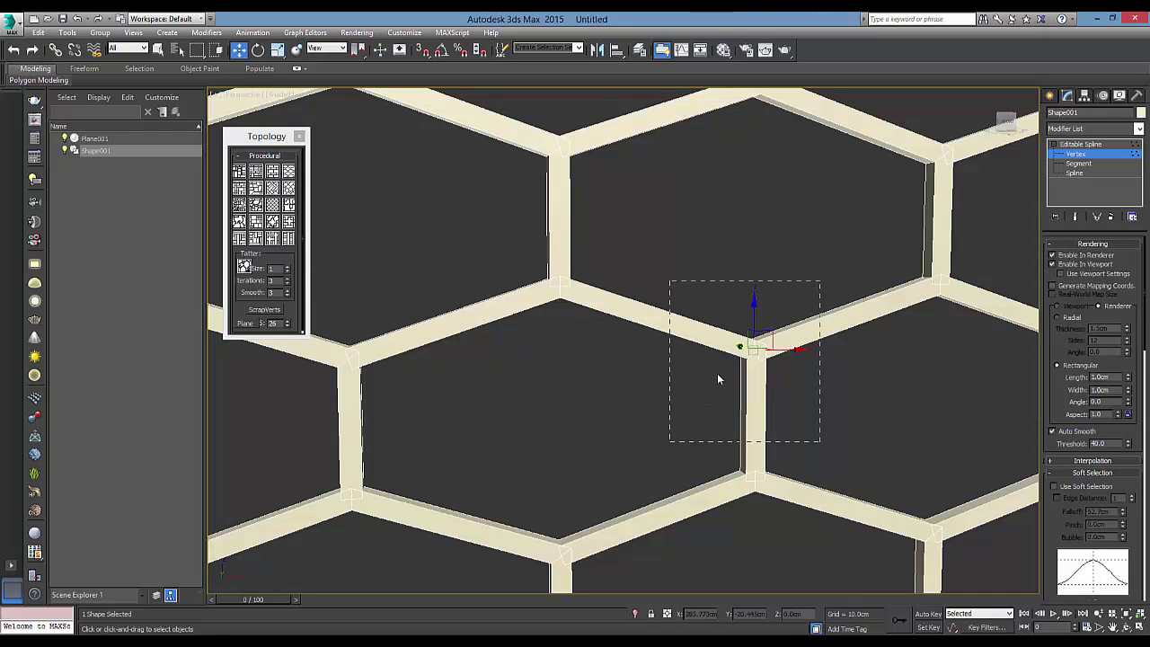
# Step: Enable Soft Selection with a 44.3cm falloff and adjust the Pinch value
pyautogui.scroll(-6, 717, 373)
pyautogui.scroll(-1, 1083, 476)
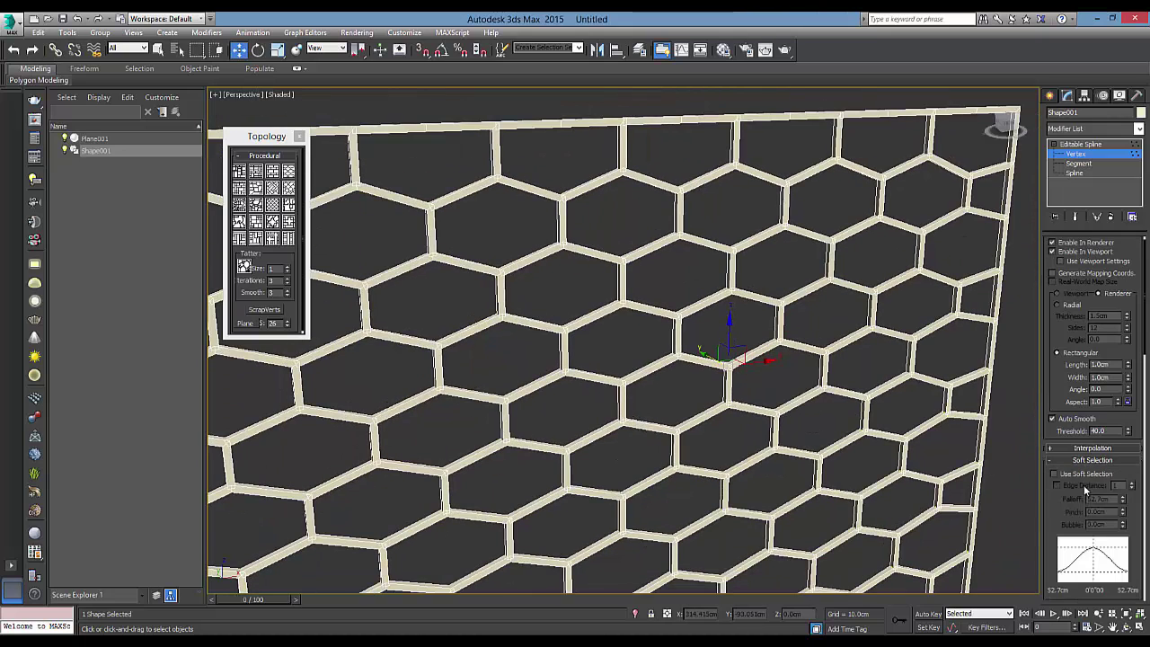
pyautogui.scroll(-2, 760, 362)
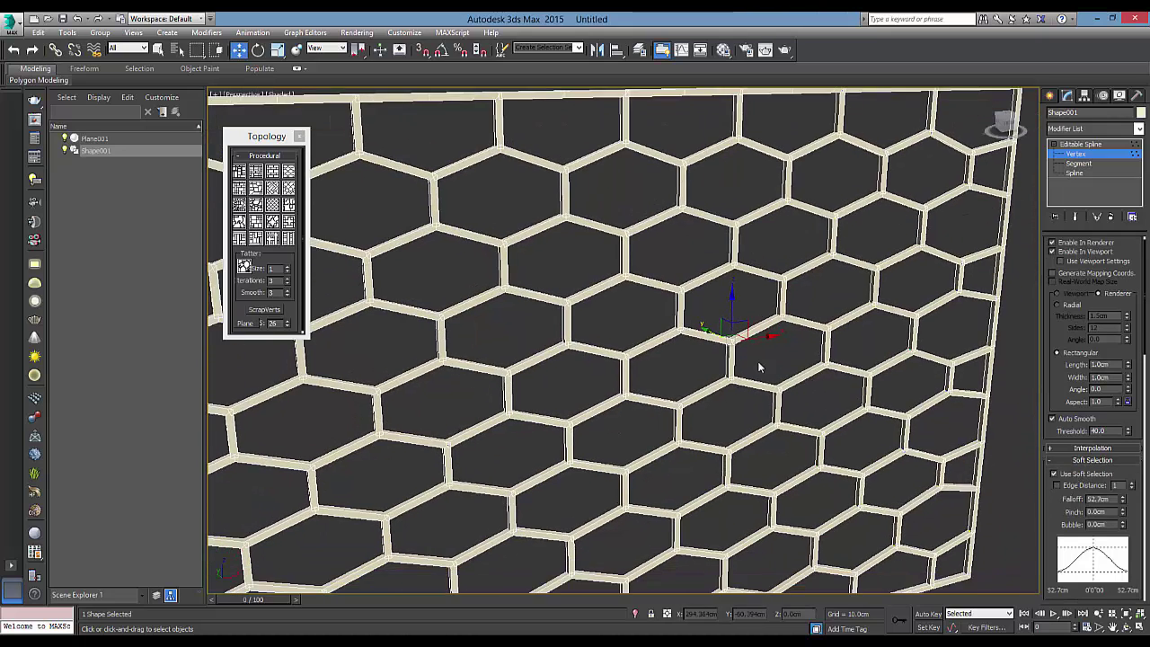
pyautogui.scroll(-2, 760, 362)
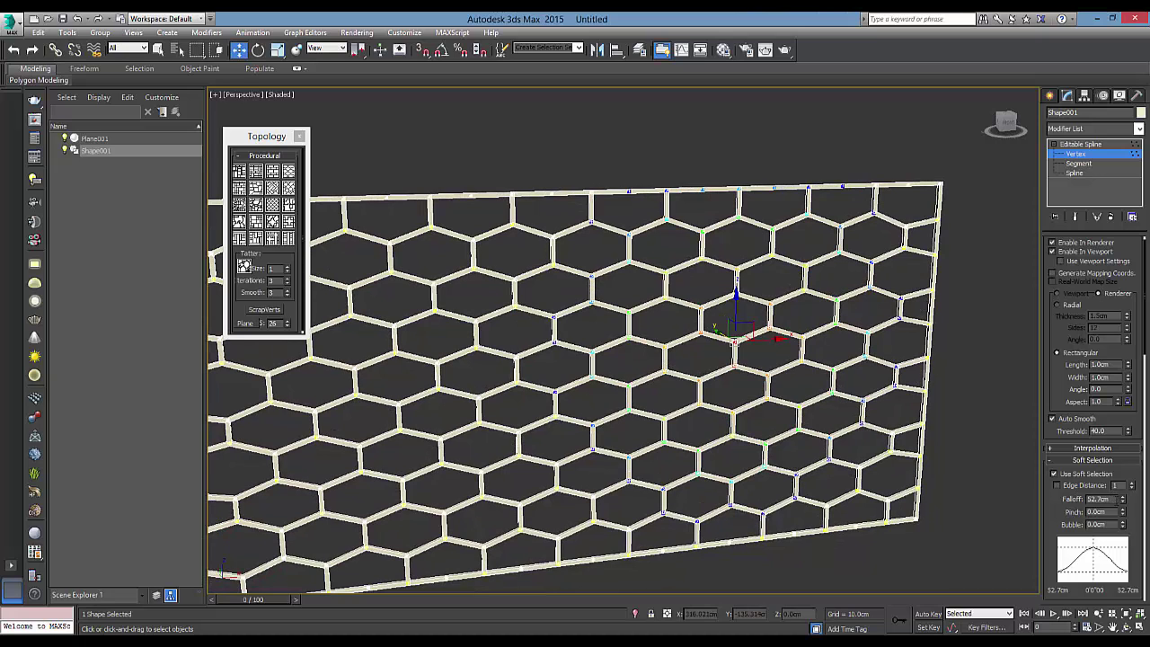
pyautogui.moveTo(1122, 465); pyautogui.dragTo(1119, 33)
pyautogui.moveTo(1123, 513); pyautogui.dragTo(1123, 19)
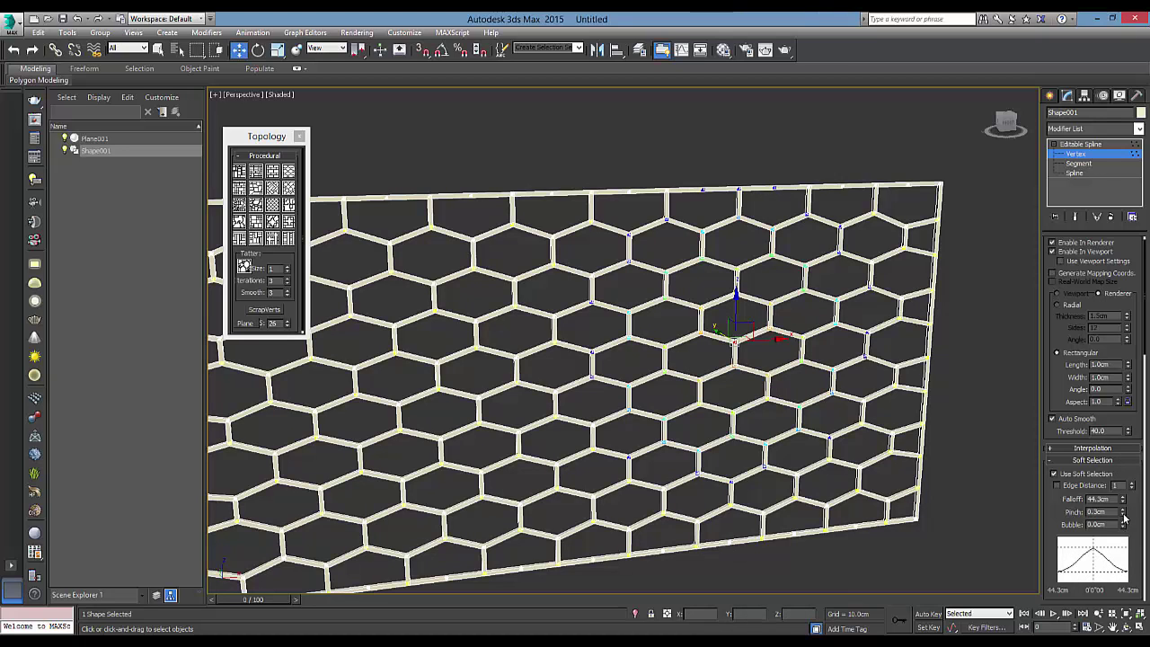
# Step: Move the selected vertex to push nearby hexagon cells out of plane
pyautogui.scroll(-2, 932, 473)
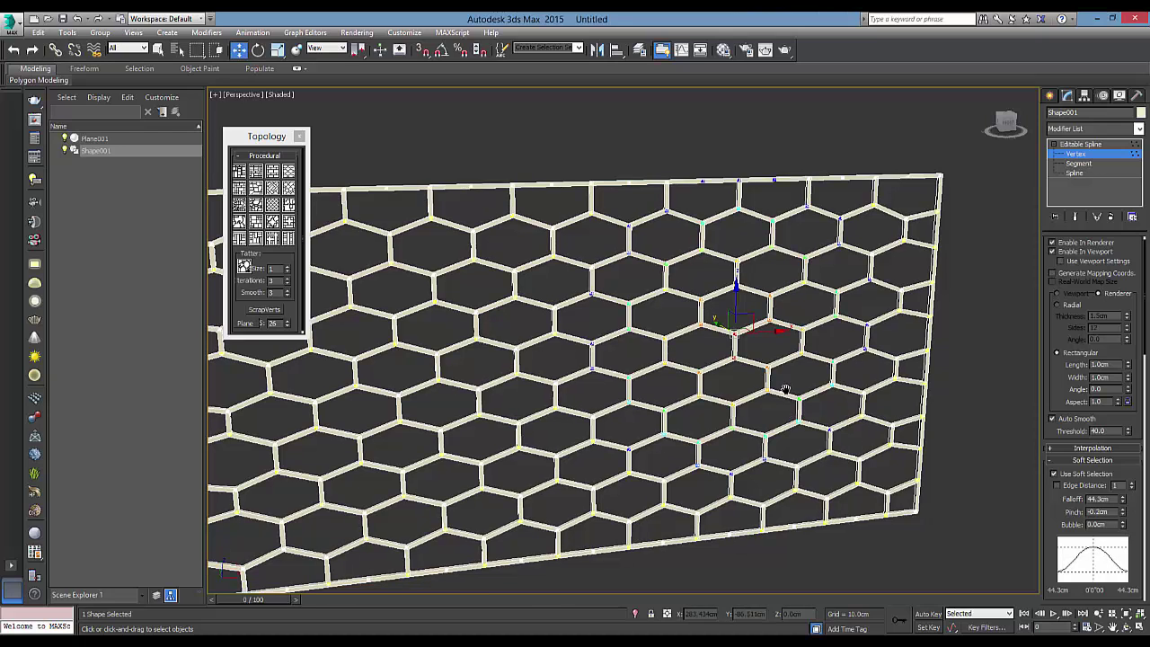
pyautogui.scroll(-3, 932, 472)
pyautogui.keyDown('alt'); pyautogui.moveTo(809, 377); pyautogui.dragTo(730, 314, button='middle'); pyautogui.keyUp('alt')
pyautogui.scroll(5, 729, 314)
pyautogui.moveTo(730, 307); pyautogui.dragTo(745, 384)
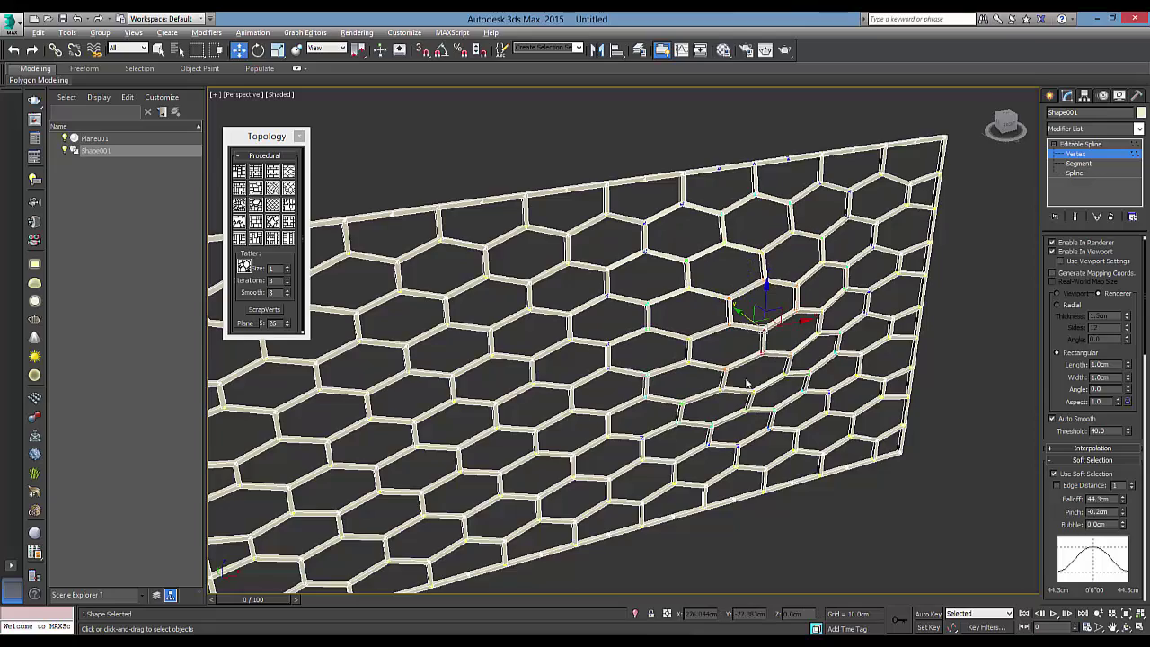
# Step: Select several more vertices higher up on the lattice
pyautogui.scroll(-3, 745, 384)
pyautogui.moveTo(745, 383)
pyautogui.keyDown('alt'); pyautogui.mouseDown(button='middle')
pyautogui.moveTo(801, 327)
pyautogui.moveTo(573, 334)
pyautogui.mouseUp(button='middle'); pyautogui.keyUp('alt')
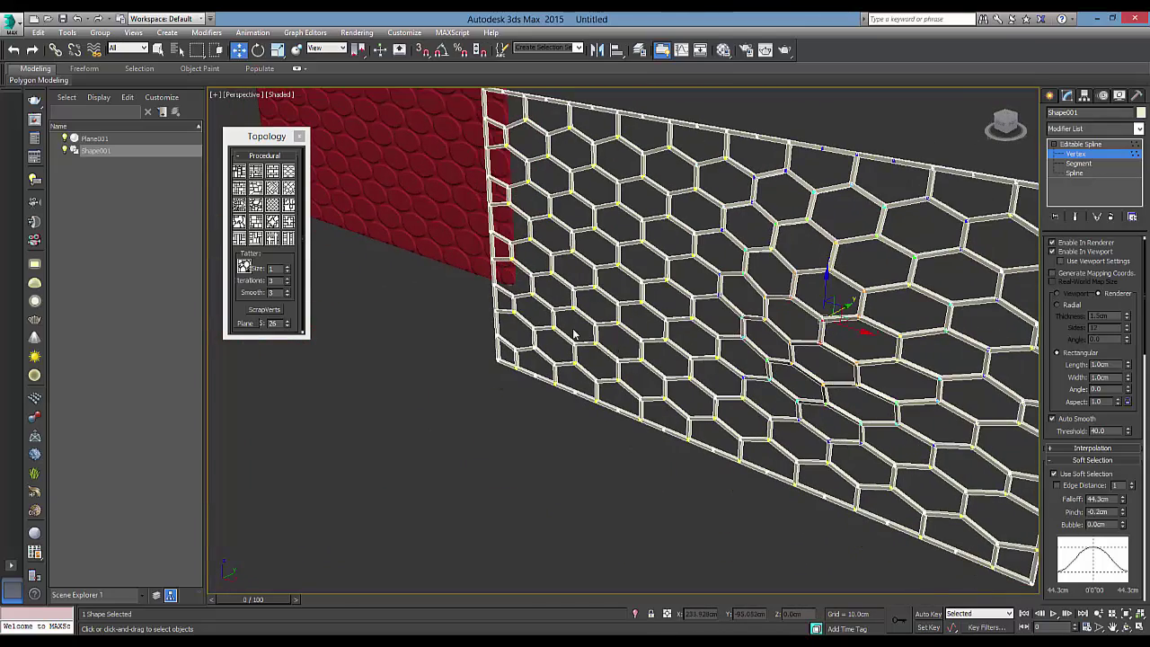
pyautogui.click(571, 308)
pyautogui.click(666, 214)
pyautogui.click(644, 243)
# Step: Set the soft selection Falloff to 30cm on a vertex in the lattice's lower area
pyautogui.doubleClick(1108, 499)
pyautogui.write('20')
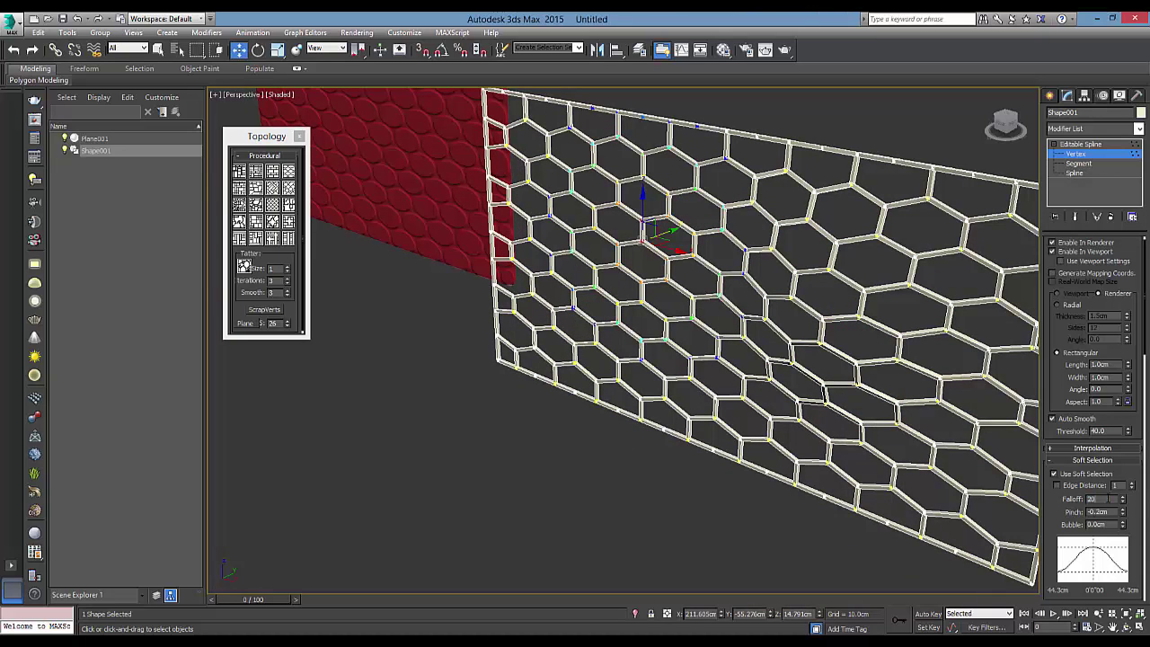
pyautogui.keyDown('alt'); pyautogui.moveTo(892, 402); pyautogui.dragTo(686, 247, button='middle'); pyautogui.keyUp('alt')
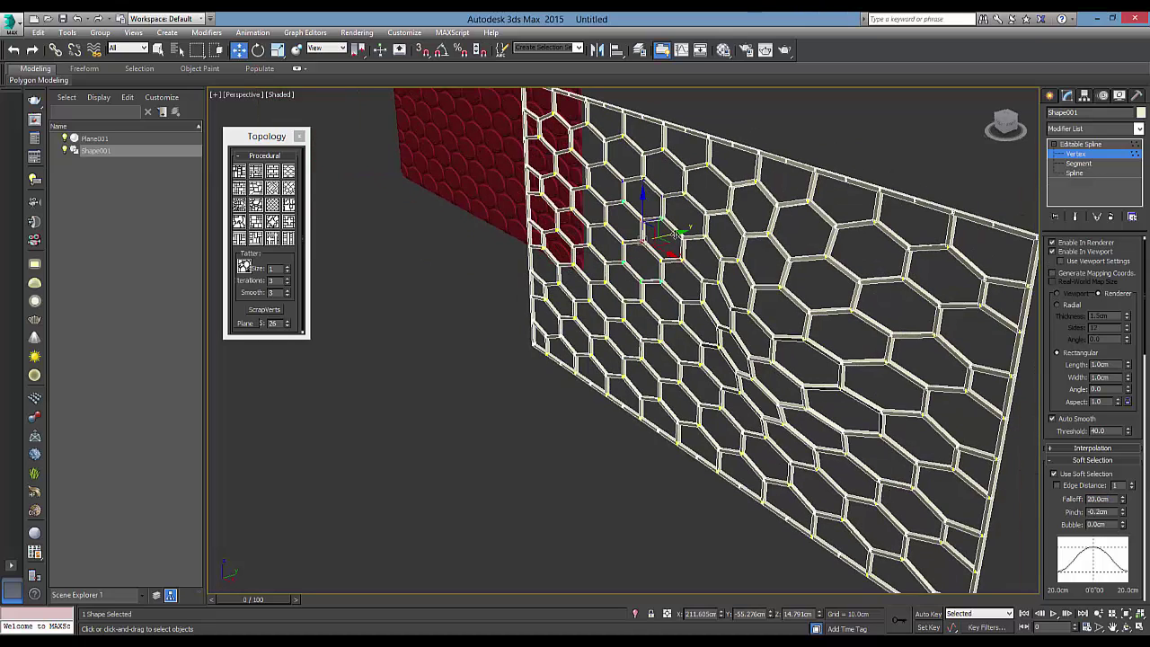
pyautogui.moveTo(656, 229)
pyautogui.keyDown('alt'); pyautogui.mouseDown(button='middle')
pyautogui.moveTo(798, 284)
pyautogui.moveTo(793, 350)
pyautogui.mouseUp(button='middle'); pyautogui.keyUp('alt')
pyautogui.click(773, 358)
pyautogui.write('30')
pyautogui.press('Return')
# Step: Bulge the lattice's left edge and top edge, then return to Editable Spline level
pyautogui.keyDown('alt'); pyautogui.moveTo(695, 370); pyautogui.dragTo(717, 373, button='middle'); pyautogui.keyUp('alt')
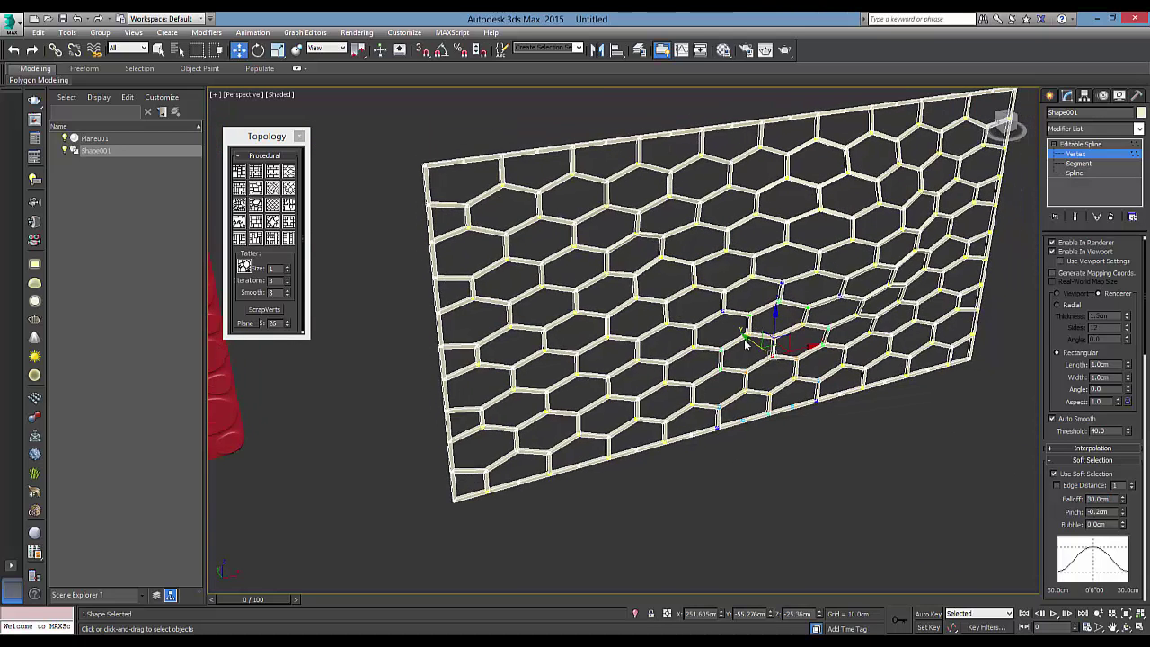
pyautogui.moveTo(565, 398)
pyautogui.keyDown('alt'); pyautogui.mouseDown(button='middle')
pyautogui.moveTo(494, 384)
pyautogui.moveTo(513, 376)
pyautogui.mouseUp(button='middle'); pyautogui.keyUp('alt')
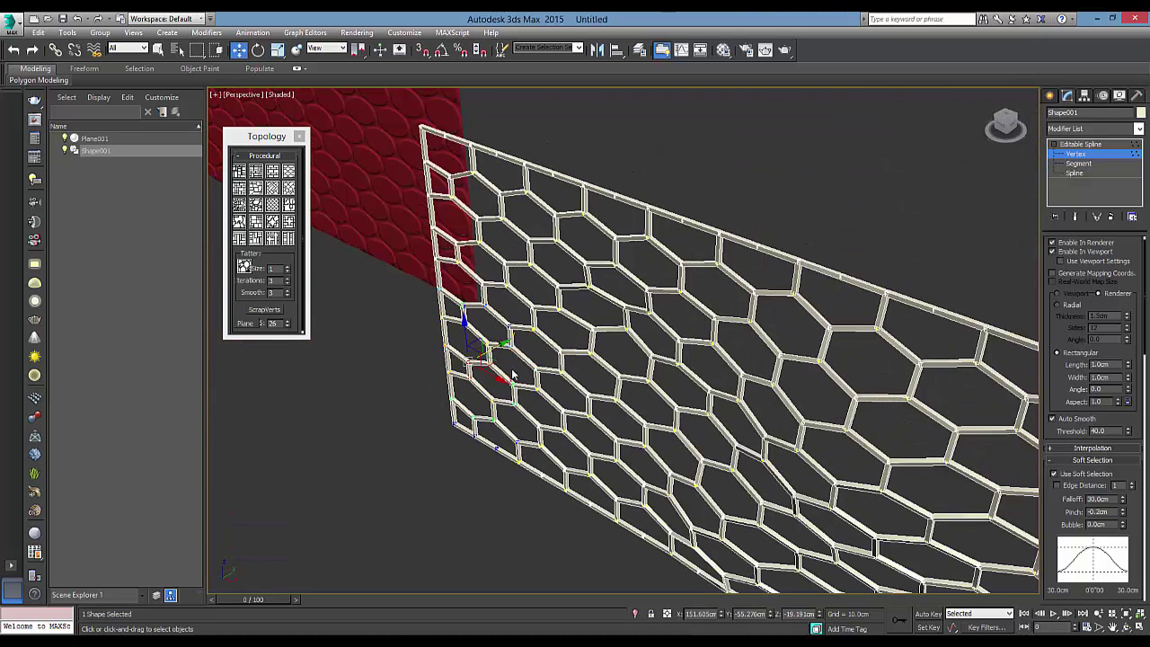
pyautogui.moveTo(494, 351); pyautogui.dragTo(481, 355)
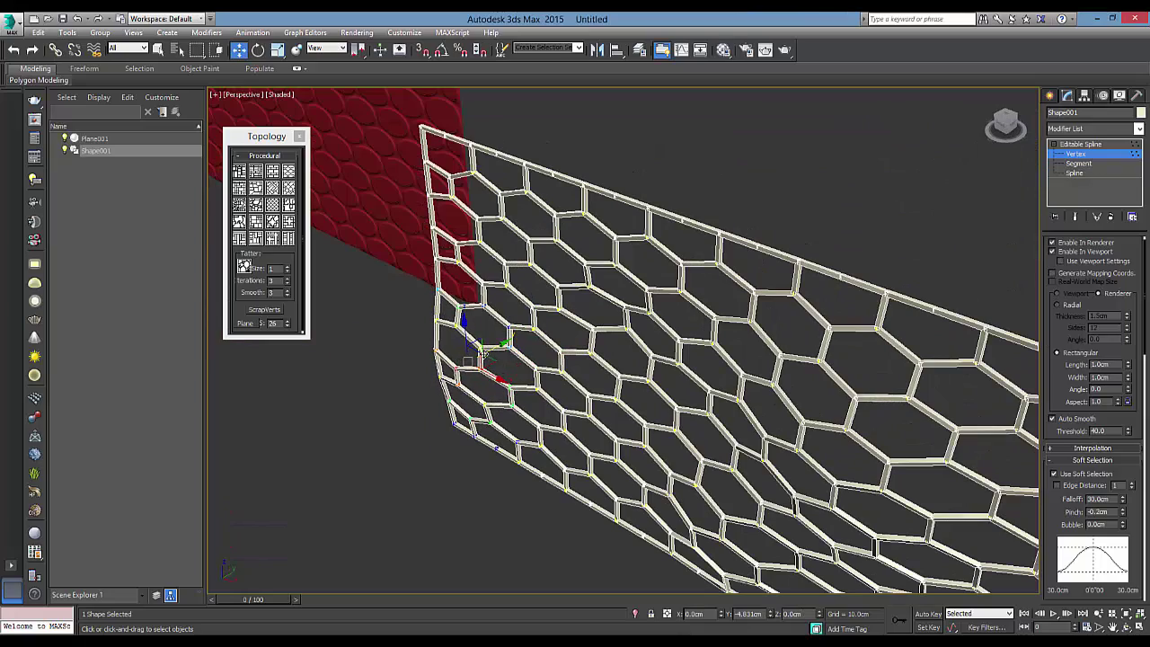
pyautogui.moveTo(482, 355)
pyautogui.keyDown('alt'); pyautogui.mouseDown(button='middle')
pyautogui.moveTo(673, 159)
pyautogui.moveTo(621, 207)
pyautogui.moveTo(530, 193)
pyautogui.mouseUp(button='middle'); pyautogui.keyUp('alt')
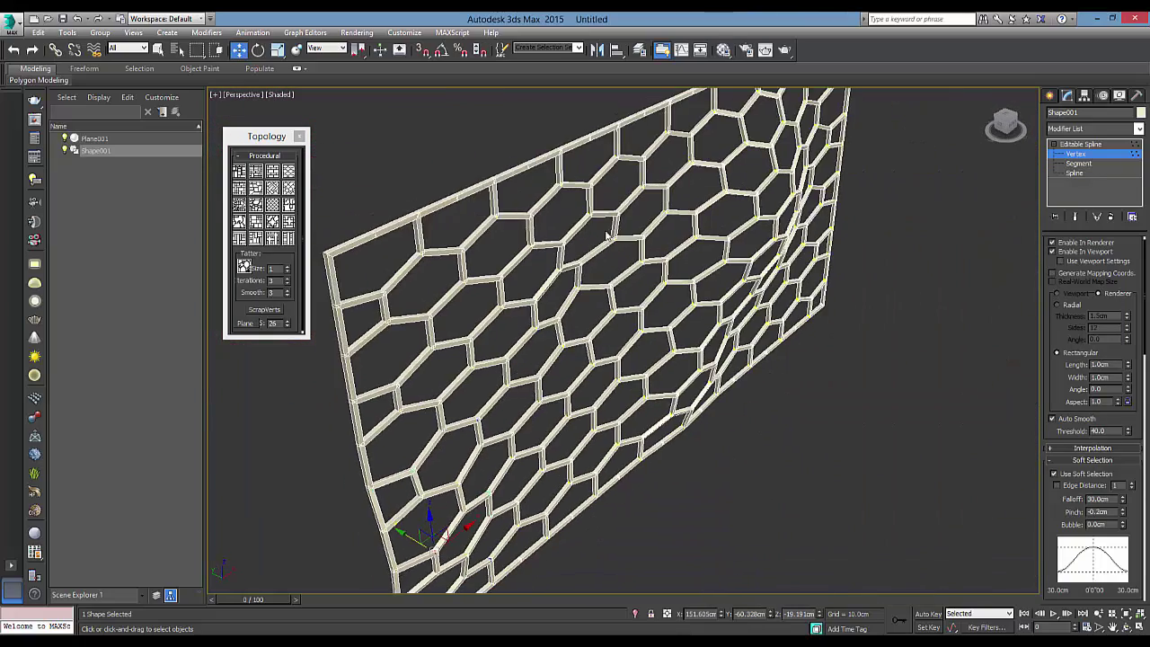
pyautogui.moveTo(508, 215); pyautogui.dragTo(523, 219)
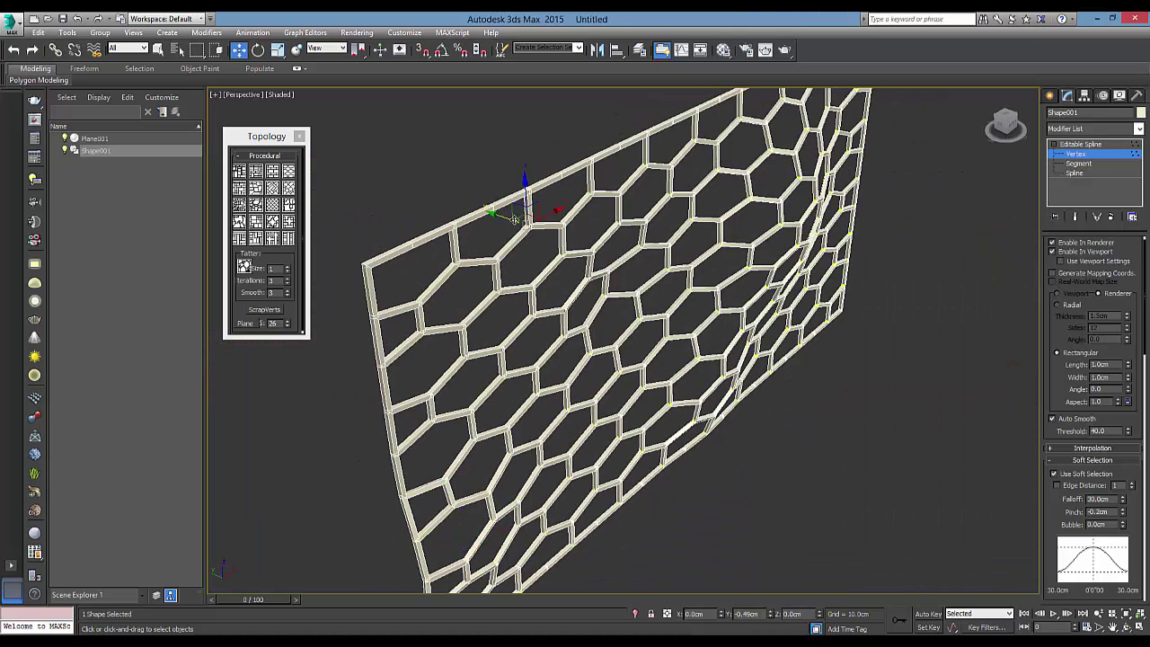
pyautogui.click(1053, 147)
# Step: Show the Create panel's primitives and frame the selected hexagon lattice front-on
pyautogui.click(1049, 96)
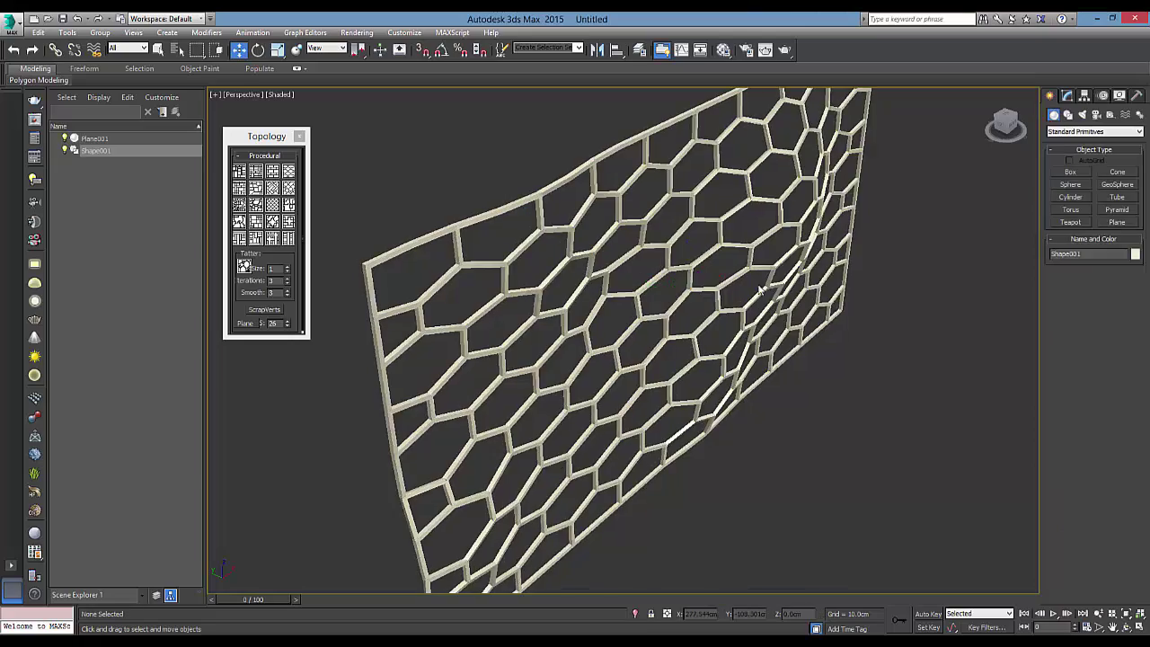
pyautogui.moveTo(934, 351)
pyautogui.keyDown('alt'); pyautogui.mouseDown(button='middle')
pyautogui.moveTo(696, 348)
pyautogui.moveTo(619, 303)
pyautogui.moveTo(588, 385)
pyautogui.moveTo(798, 390)
pyautogui.moveTo(874, 353)
pyautogui.moveTo(855, 345)
pyautogui.moveTo(853, 372)
pyautogui.moveTo(771, 383)
pyautogui.moveTo(708, 364)
pyautogui.moveTo(724, 318)
pyautogui.moveTo(691, 313)
pyautogui.mouseUp(button='middle'); pyautogui.keyUp('alt')
pyautogui.click(606, 324)
pyautogui.scroll(-5, 691, 312)
pyautogui.scroll(2, 794, 325)
pyautogui.click(794, 325)
pyautogui.keyDown('alt'); pyautogui.moveTo(794, 325); pyautogui.dragTo(464, 284, button='middle'); pyautogui.keyUp('alt')
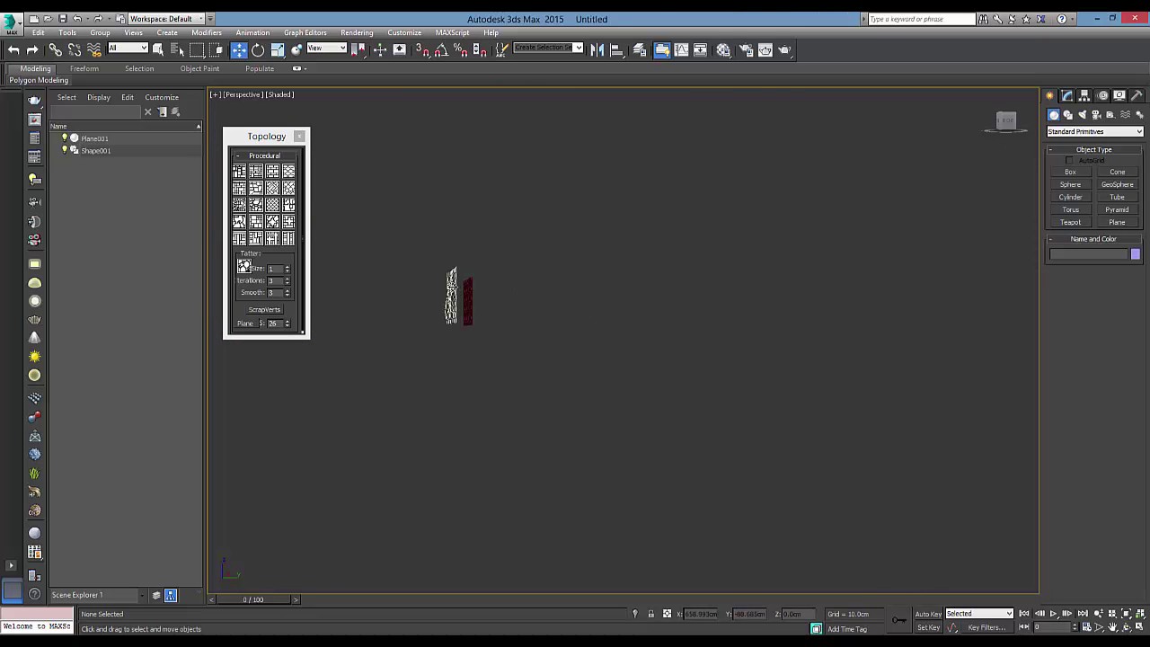
pyautogui.click(452, 297)
pyautogui.keyDown('alt'); pyautogui.moveTo(565, 335); pyautogui.dragTo(640, 350, button='middle'); pyautogui.keyUp('alt')
pyautogui.scroll(-3, 628, 342)
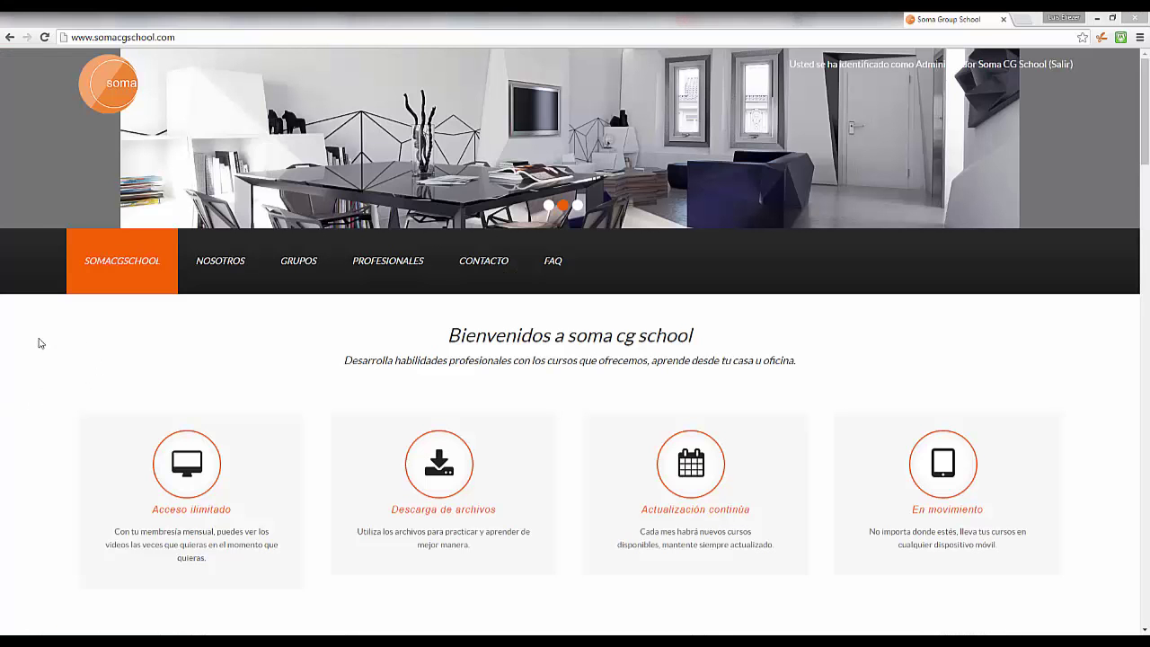
pyautogui.scroll(-1, 852, 321)
pyautogui.scroll(1, 852, 323)
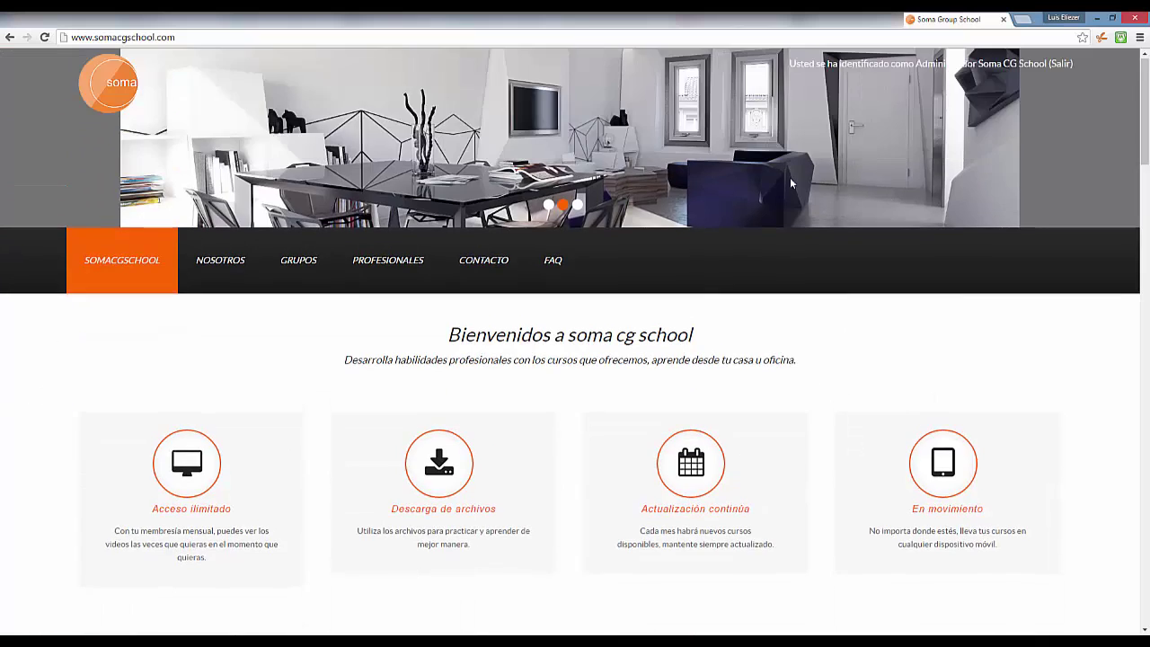
pyautogui.scroll(-3, 254, 260)
pyautogui.scroll(3, 254, 261)
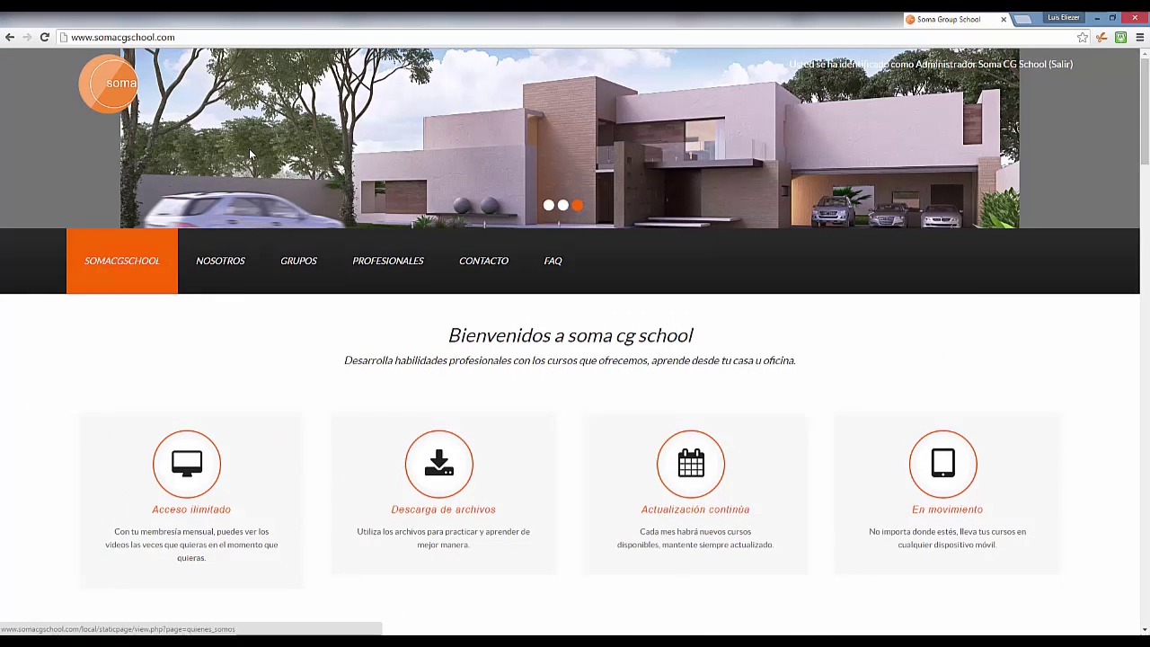
pyautogui.click(193, 37)
pyautogui.click(197, 37)
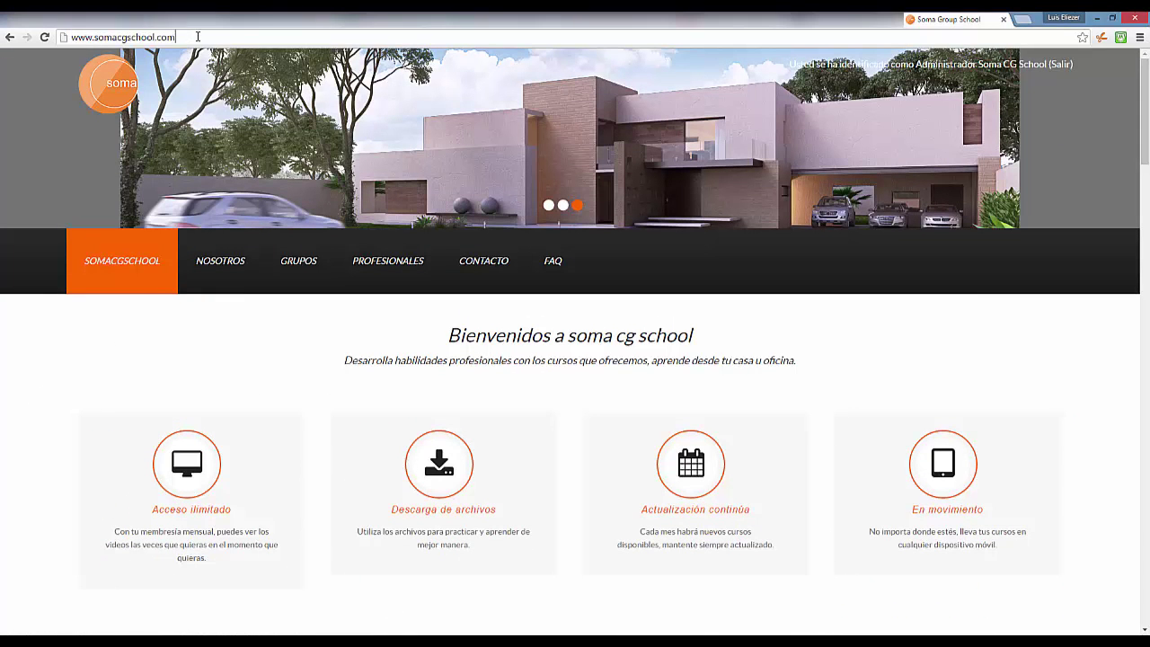
pyautogui.scroll(-2, 359, 431)
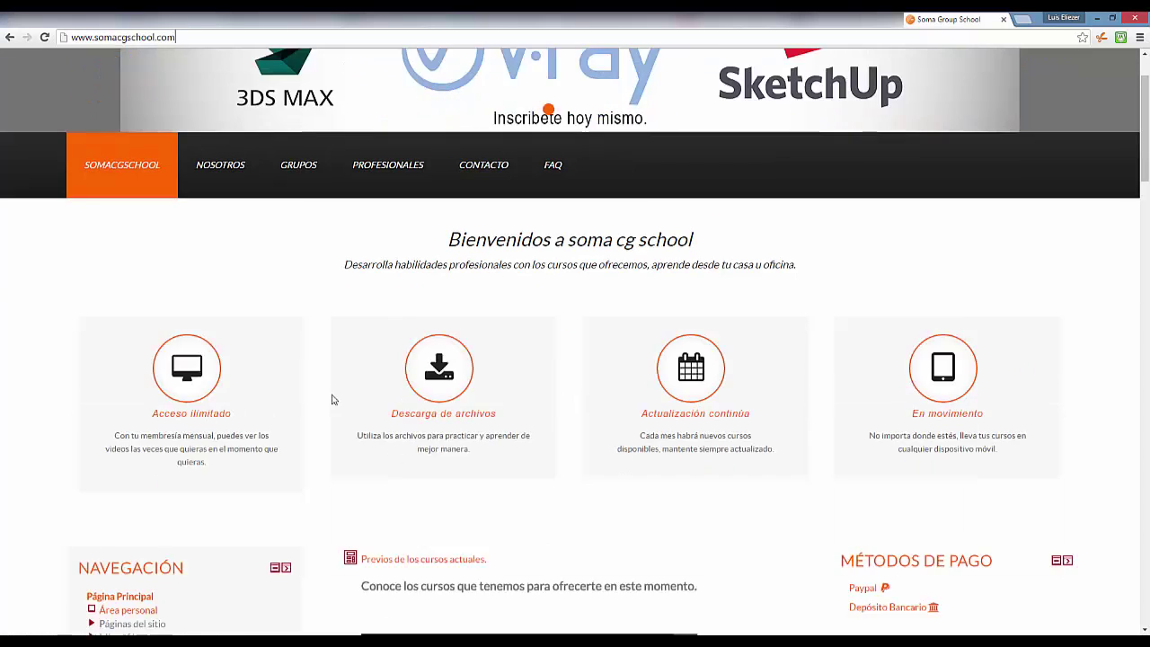
pyautogui.scroll(-4, 260, 368)
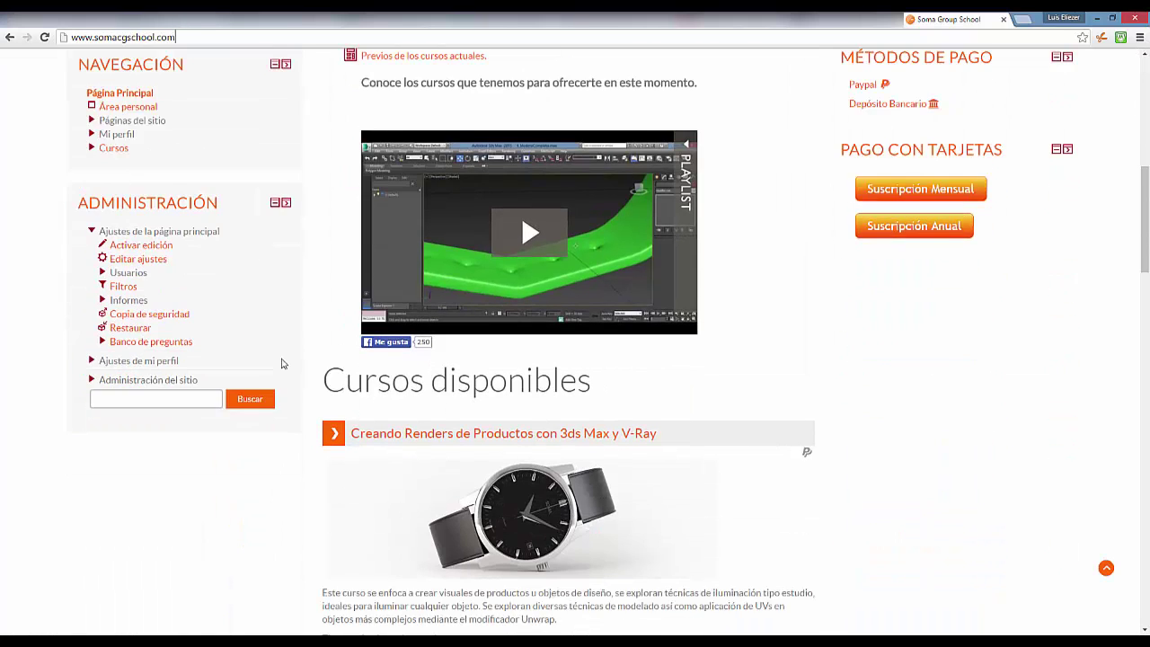
pyautogui.scroll(-4, 281, 363)
pyautogui.scroll(-2, 223, 357)
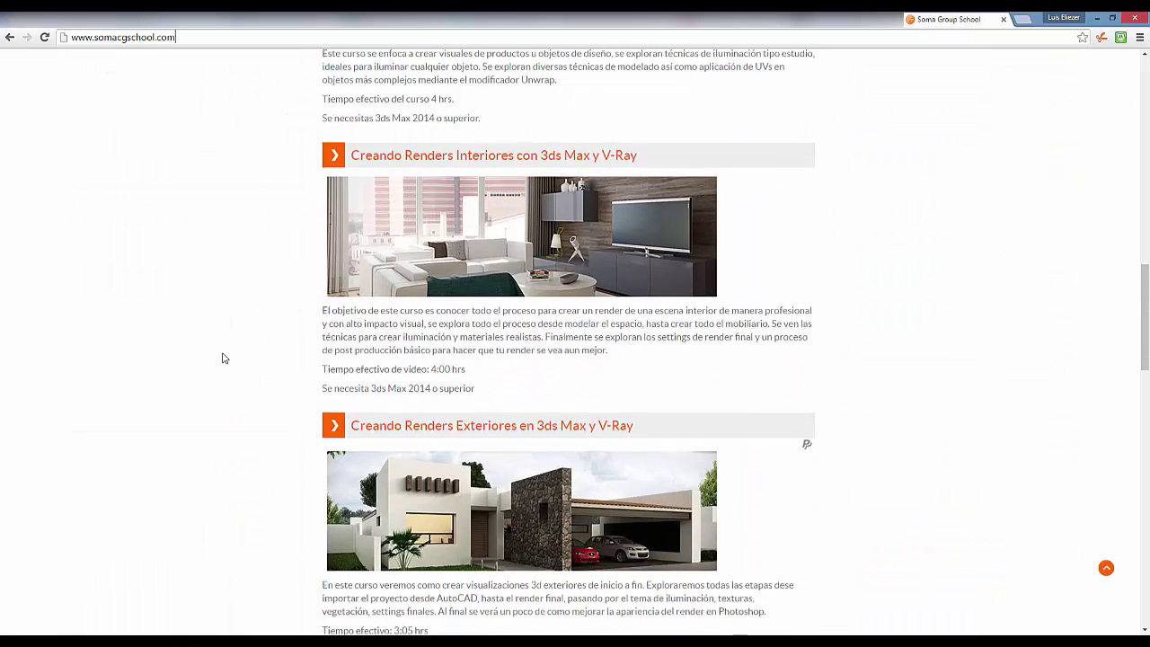
pyautogui.scroll(3, 224, 358)
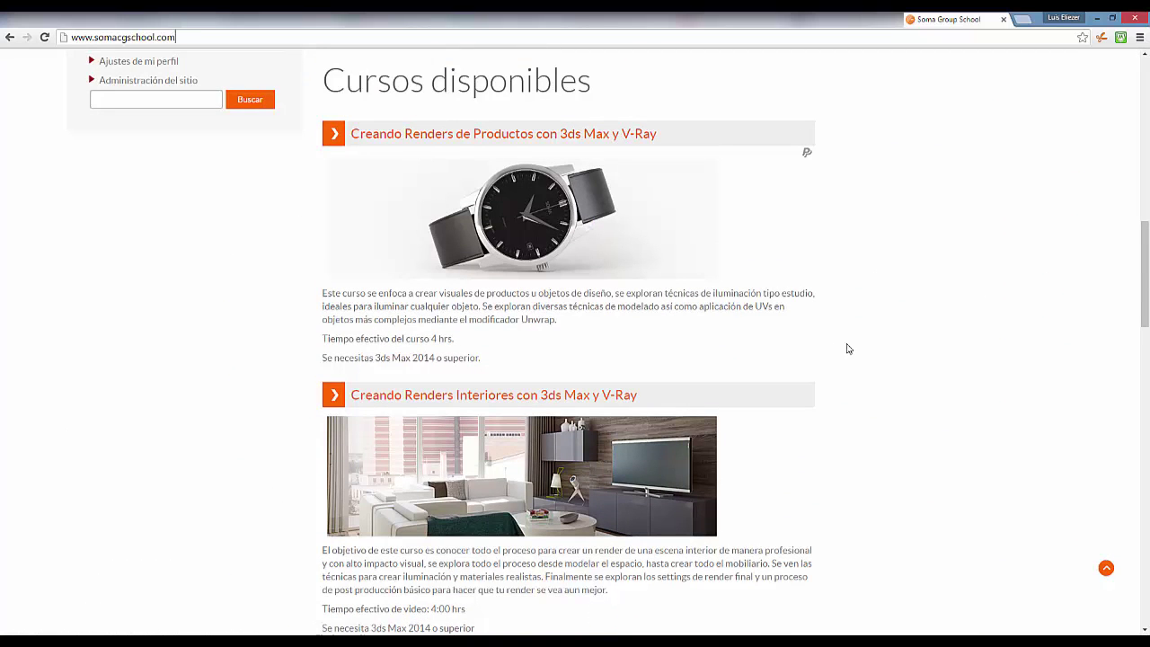
pyautogui.scroll(-1, 628, 168)
pyautogui.scroll(1, 629, 168)
pyautogui.scroll(-1, 551, 338)
pyautogui.scroll(-1, 550, 338)
pyautogui.scroll(-2, 550, 337)
pyautogui.scroll(-1, 550, 338)
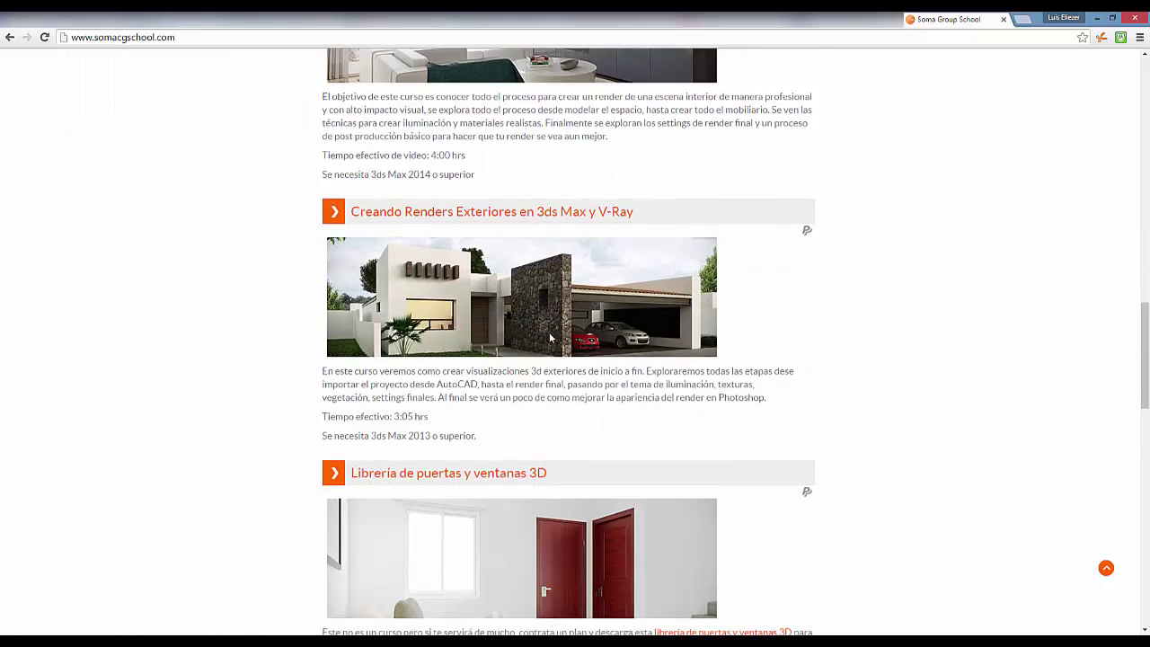
pyautogui.scroll(-5, 547, 350)
pyautogui.scroll(-2, 580, 329)
pyautogui.scroll(1, 596, 300)
pyautogui.scroll(-1, 642, 435)
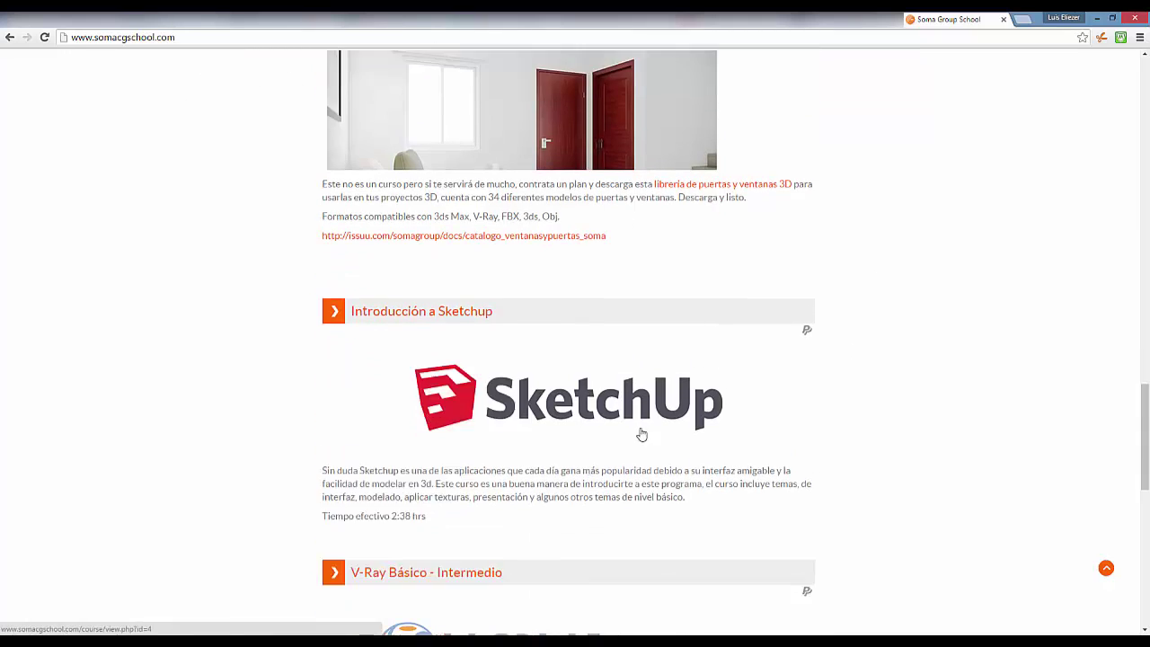
pyautogui.scroll(-1, 642, 434)
pyautogui.scroll(-1, 491, 390)
pyautogui.scroll(-2, 585, 380)
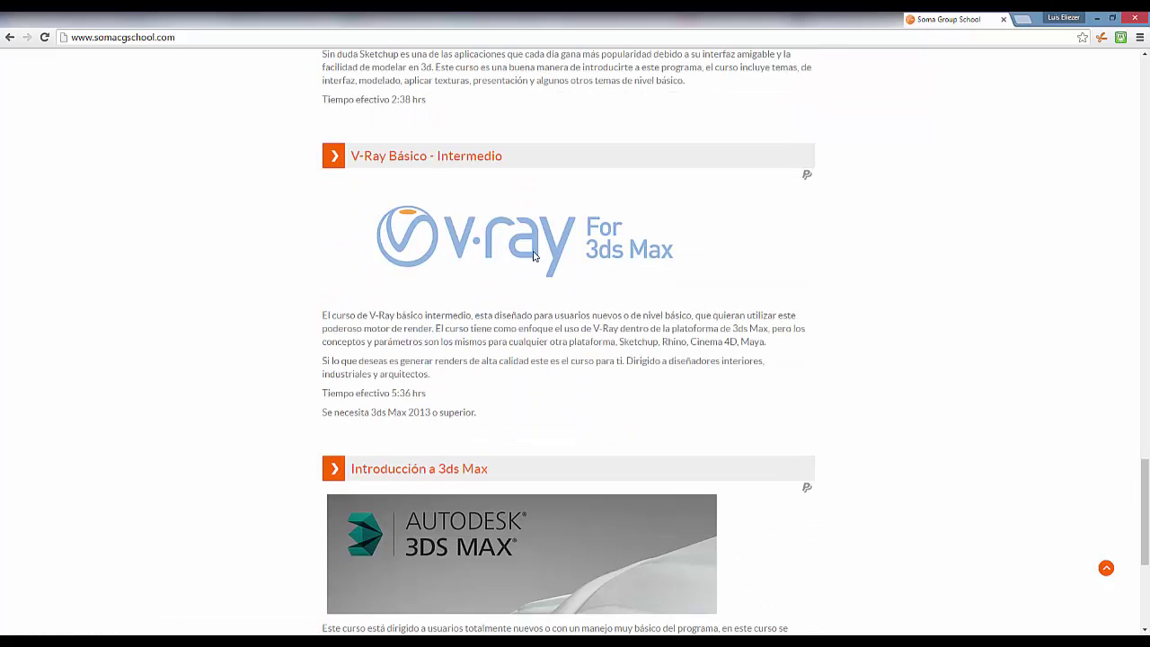
pyautogui.scroll(-1, 510, 269)
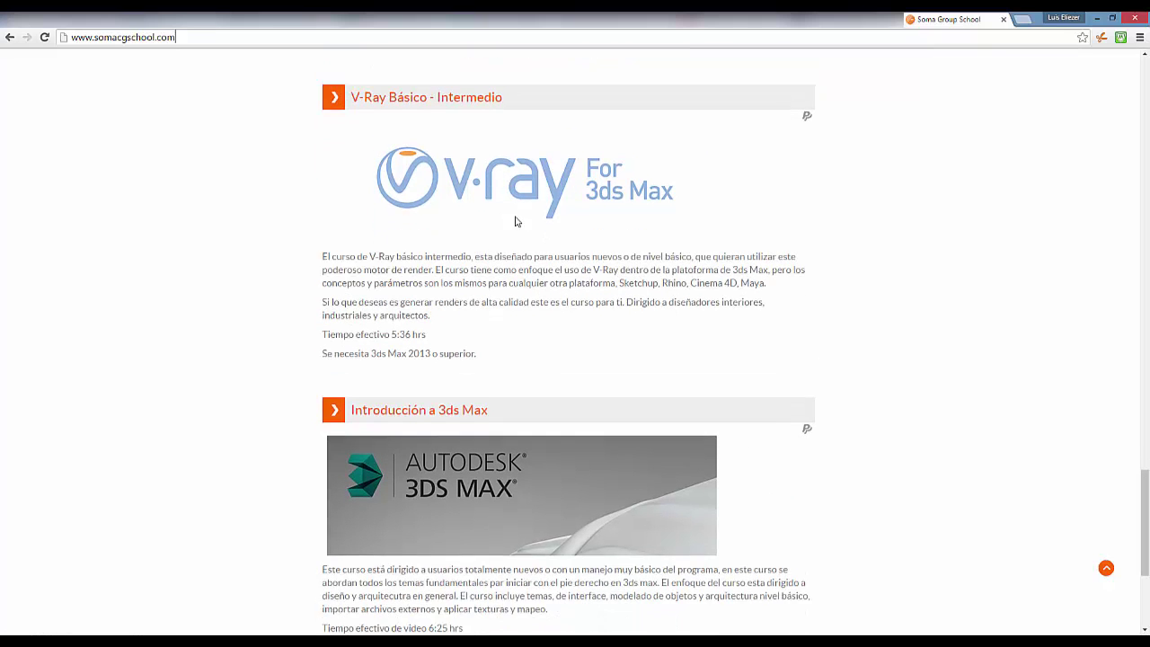
pyautogui.scroll(-1, 516, 221)
pyautogui.scroll(-1, 584, 431)
pyautogui.scroll(1, 809, 425)
pyautogui.scroll(5, 892, 421)
pyautogui.scroll(3, 928, 424)
pyautogui.scroll(3, 927, 424)
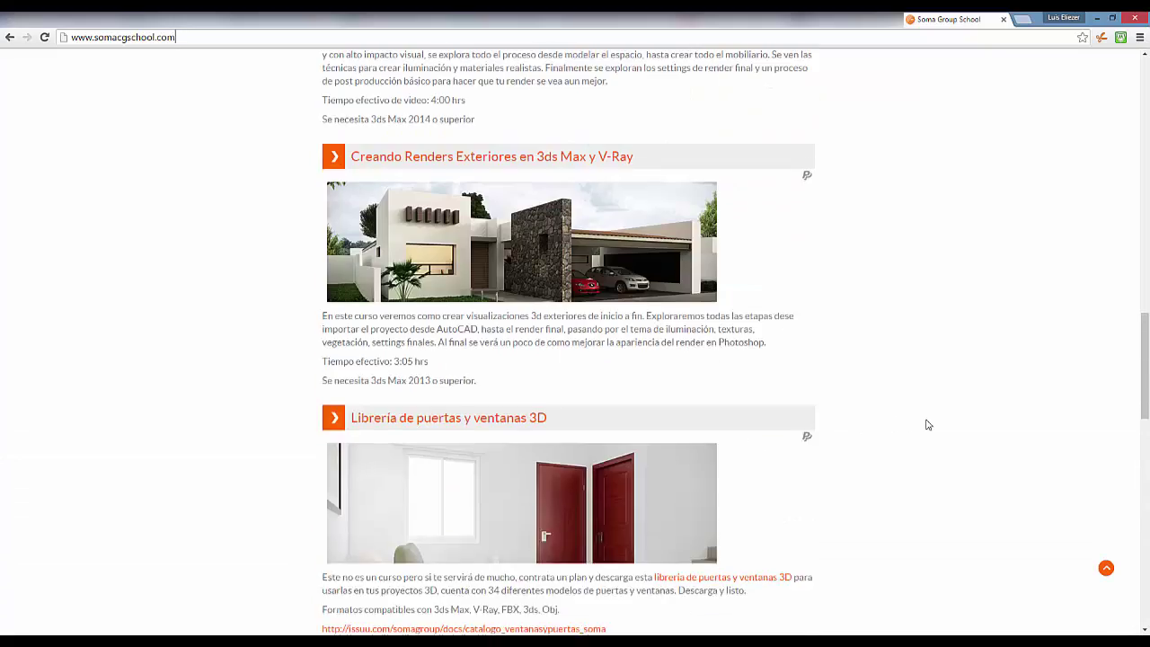
pyautogui.scroll(3, 809, 399)
pyautogui.scroll(3, 781, 351)
pyautogui.scroll(2, 862, 306)
pyautogui.scroll(2, 894, 333)
pyautogui.scroll(1, 880, 404)
pyautogui.scroll(5, 790, 359)
pyautogui.scroll(3, 449, 306)
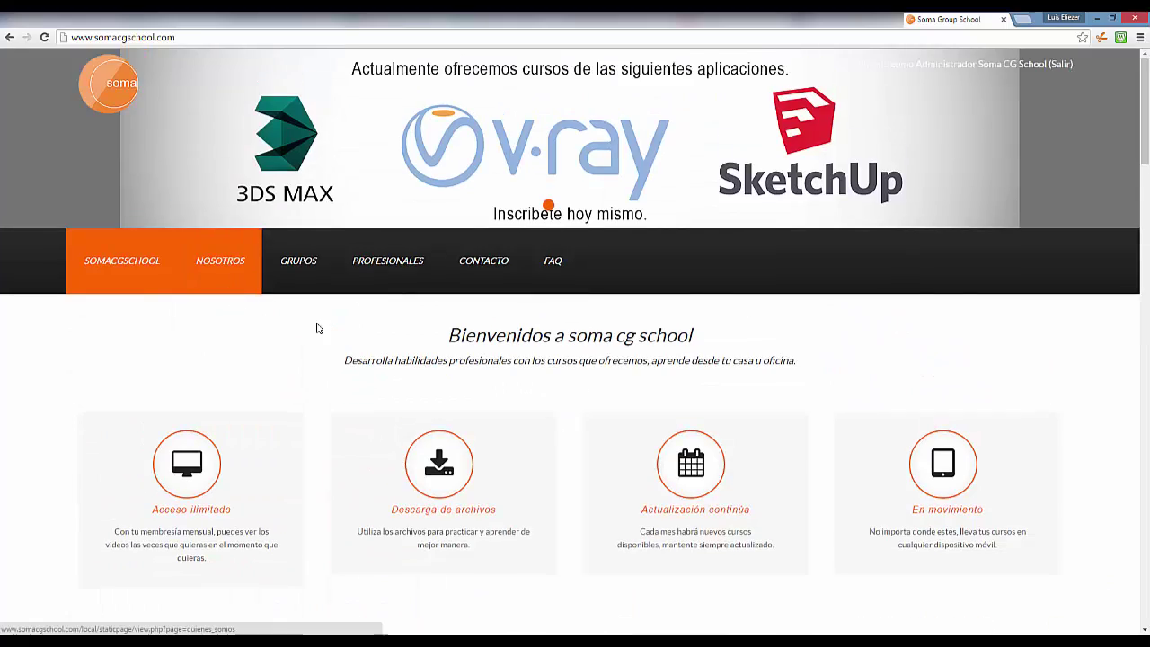
pyautogui.scroll(-7, 494, 359)
pyautogui.scroll(-3, 675, 407)
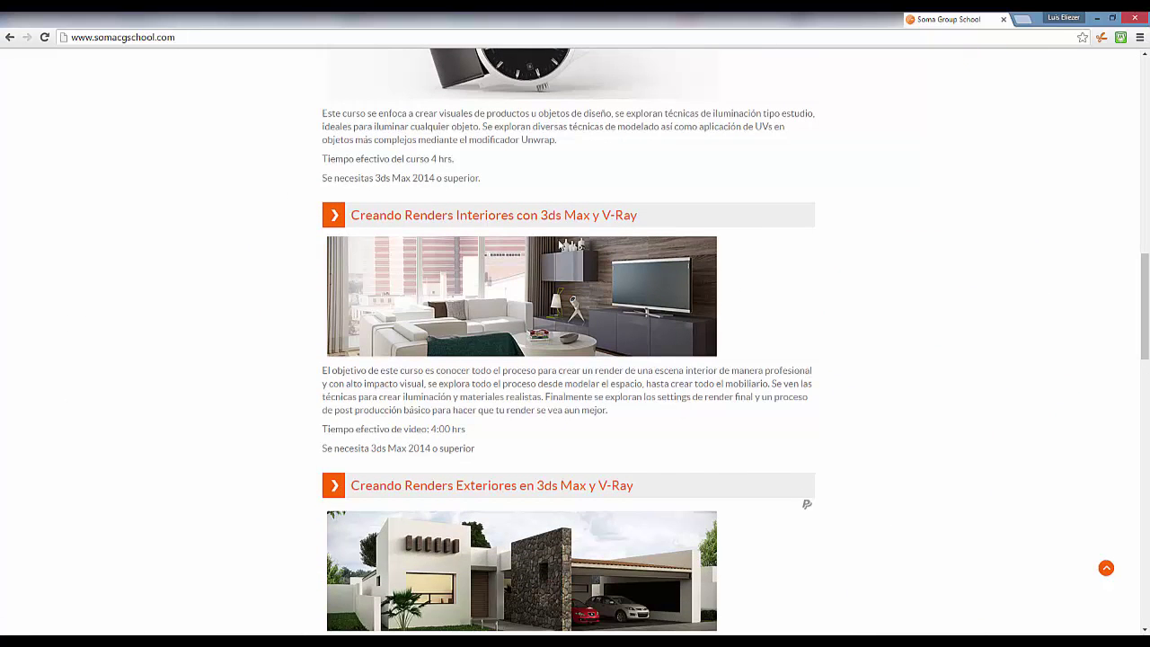
# Step: View the Creando Renders Interiores en 3ds Max y V-Ray course video, then return home
pyautogui.click(546, 220)
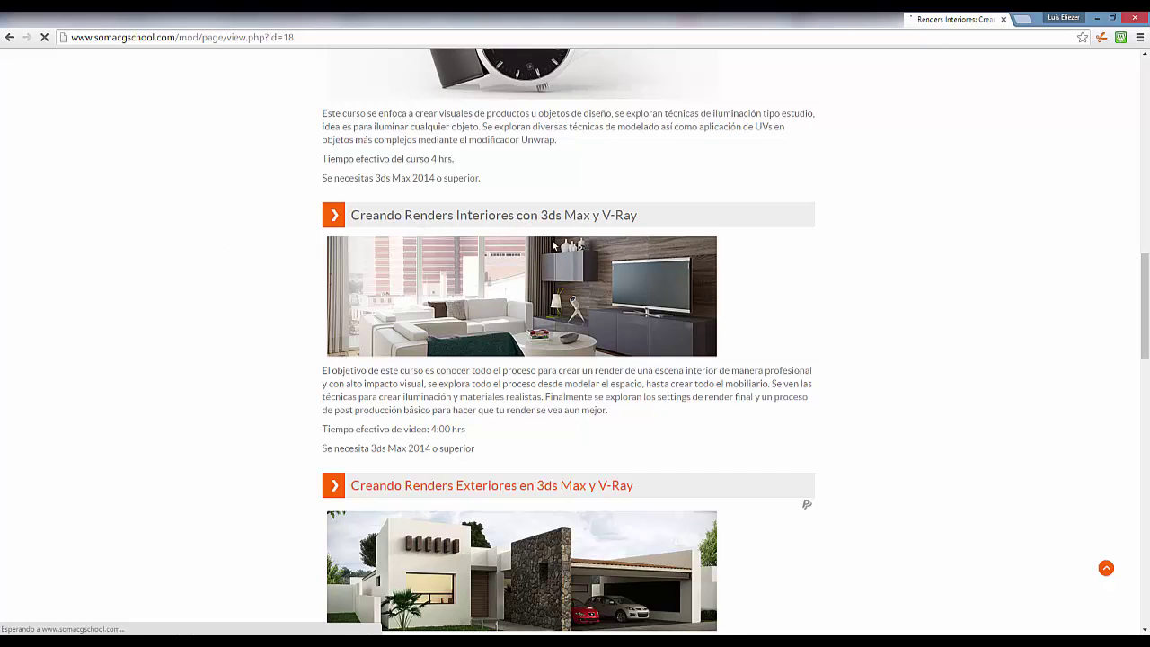
pyautogui.scroll(-2, 863, 373)
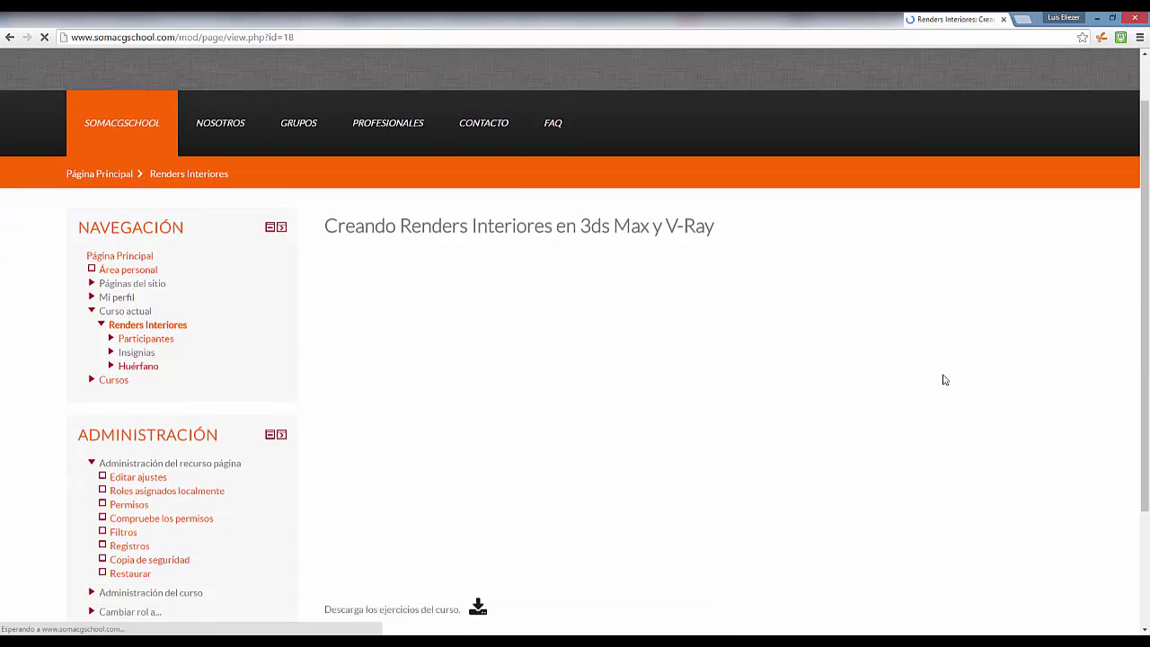
pyautogui.scroll(-1, 952, 368)
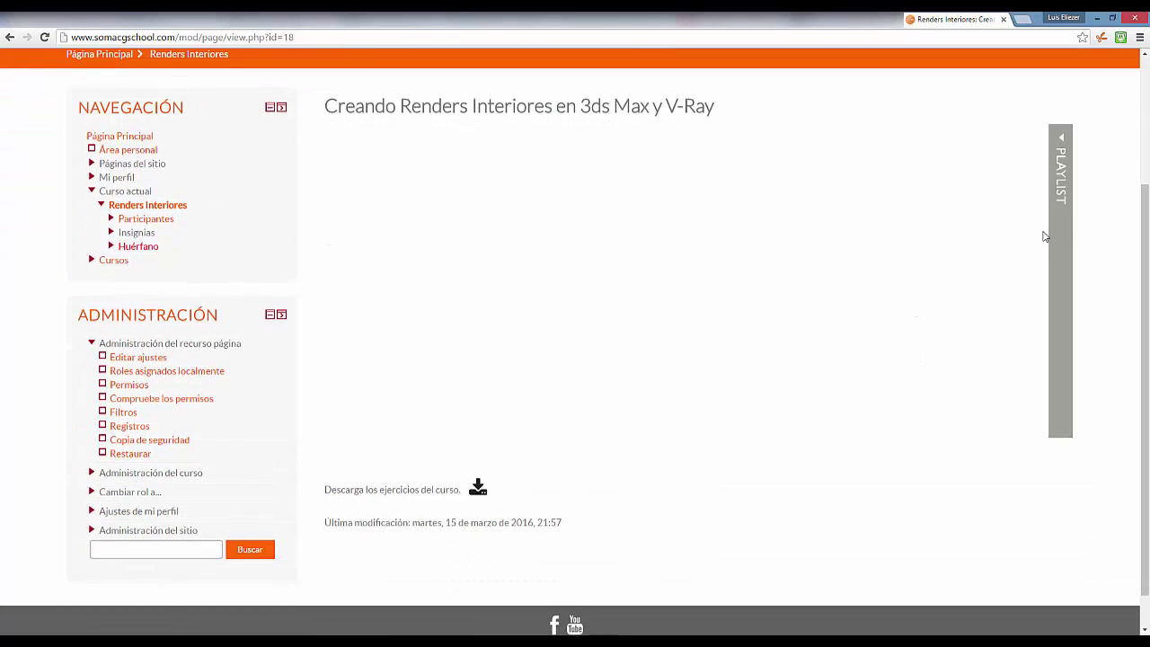
pyautogui.click(1064, 171)
pyautogui.moveTo(1072, 179); pyautogui.dragTo(1077, 448)
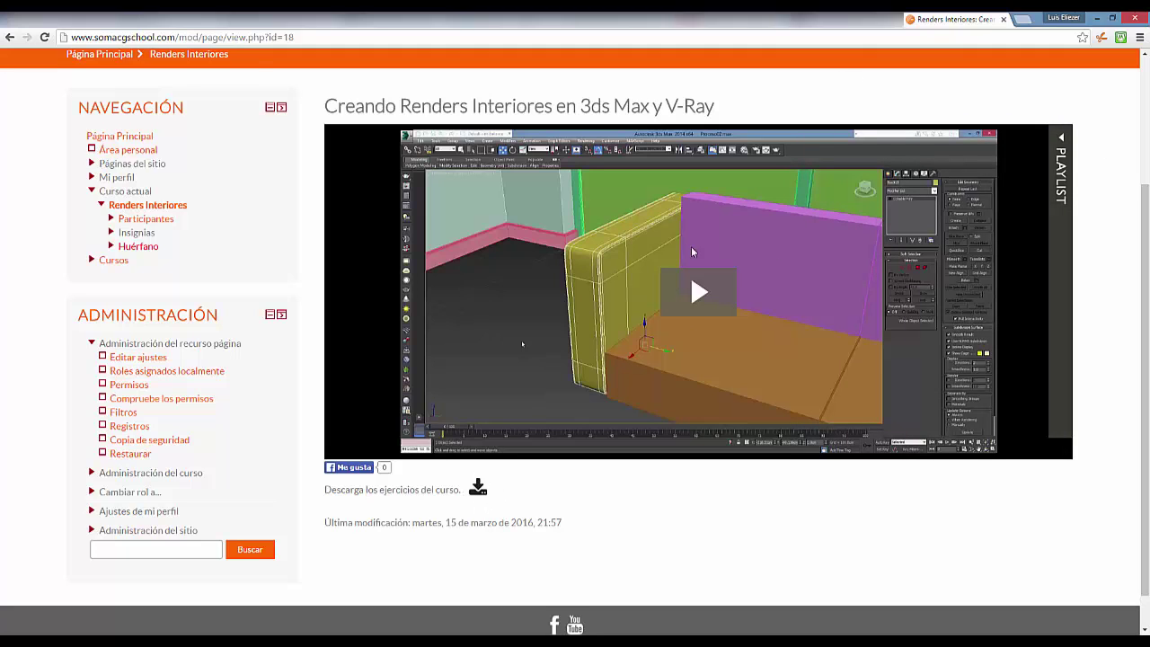
pyautogui.scroll(2, 573, 357)
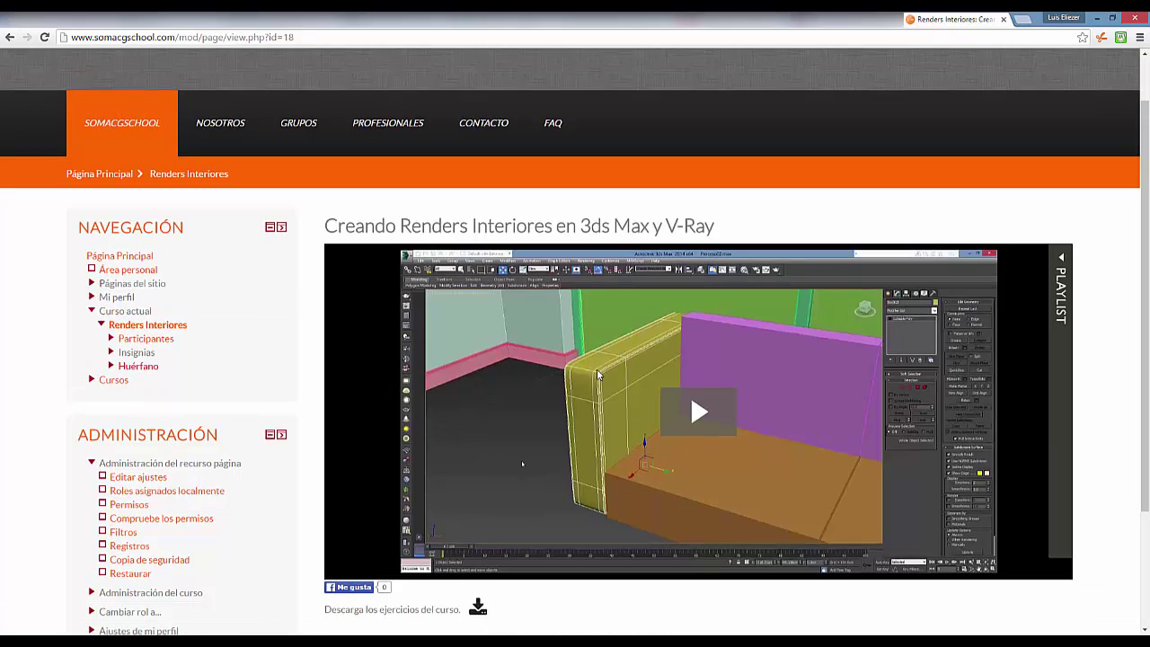
pyautogui.click(115, 178)
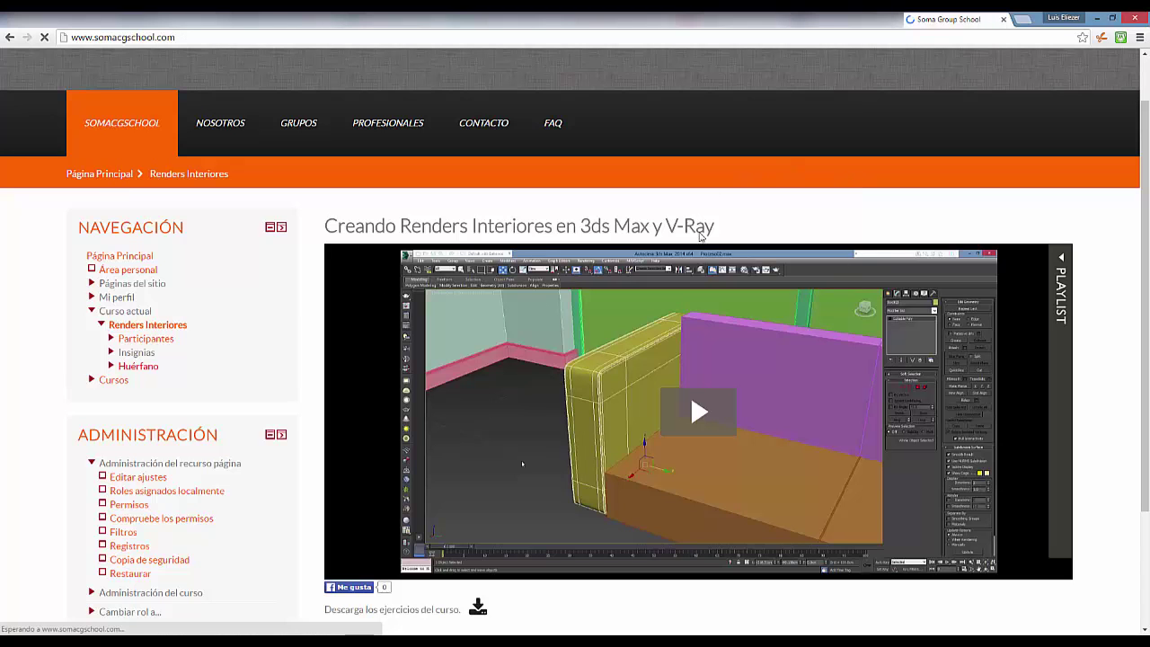
# Step: Scroll down through the homepage course list and back up to the welcome banner
pyautogui.scroll(-3, 800, 204)
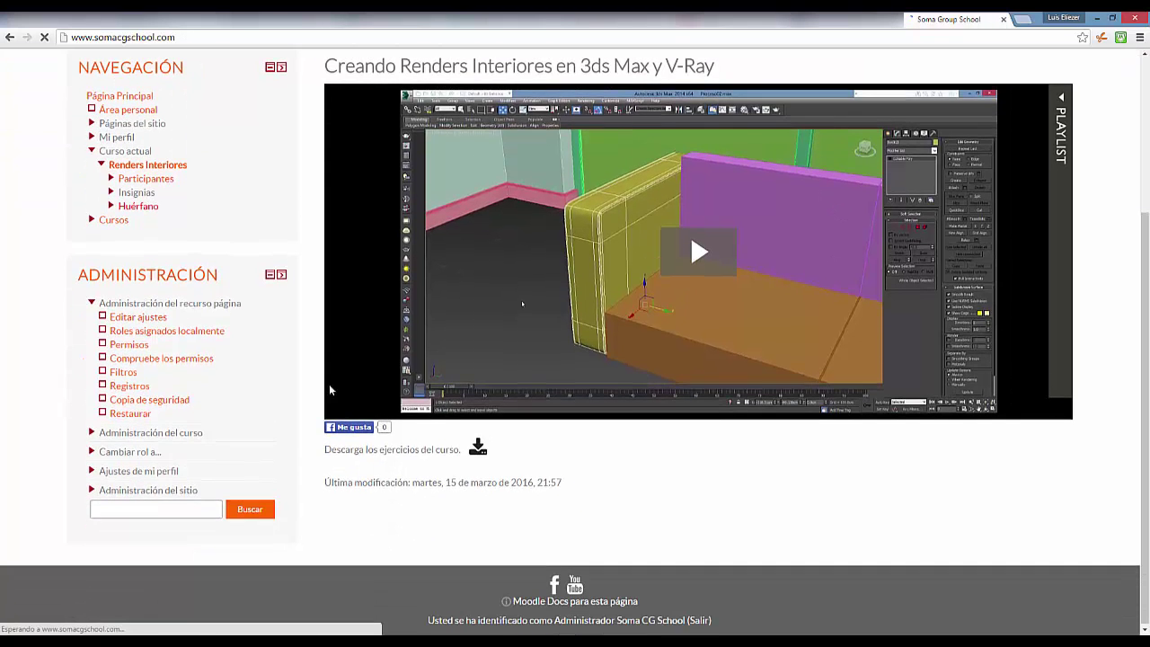
pyautogui.scroll(3, 500, 301)
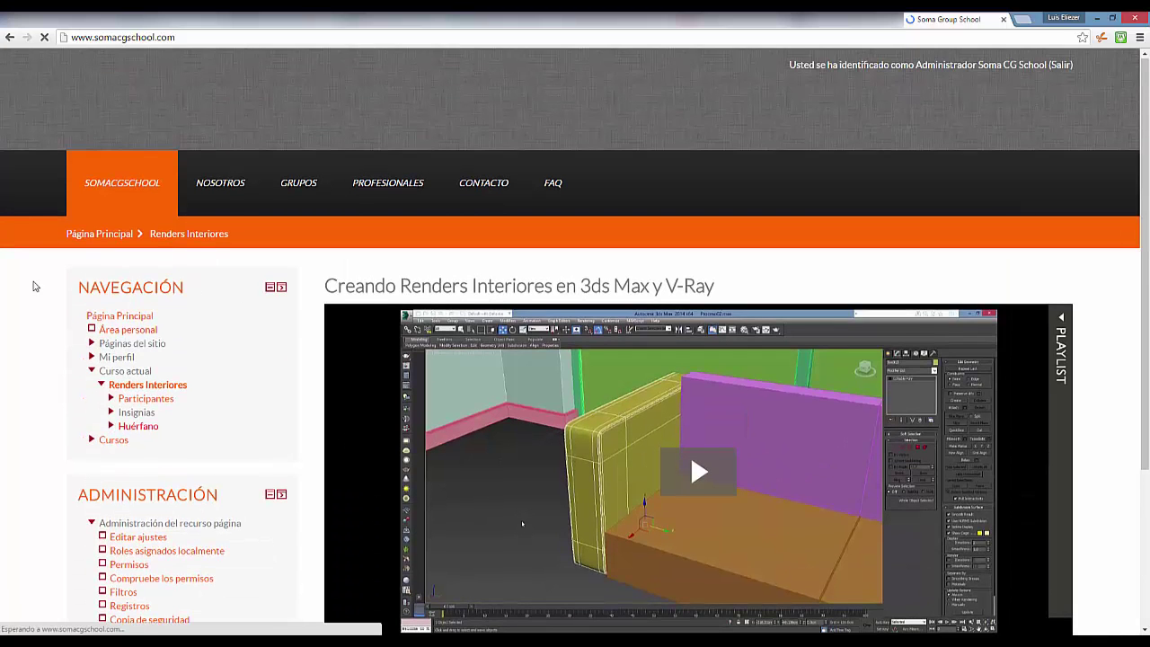
pyautogui.scroll(-2, 321, 360)
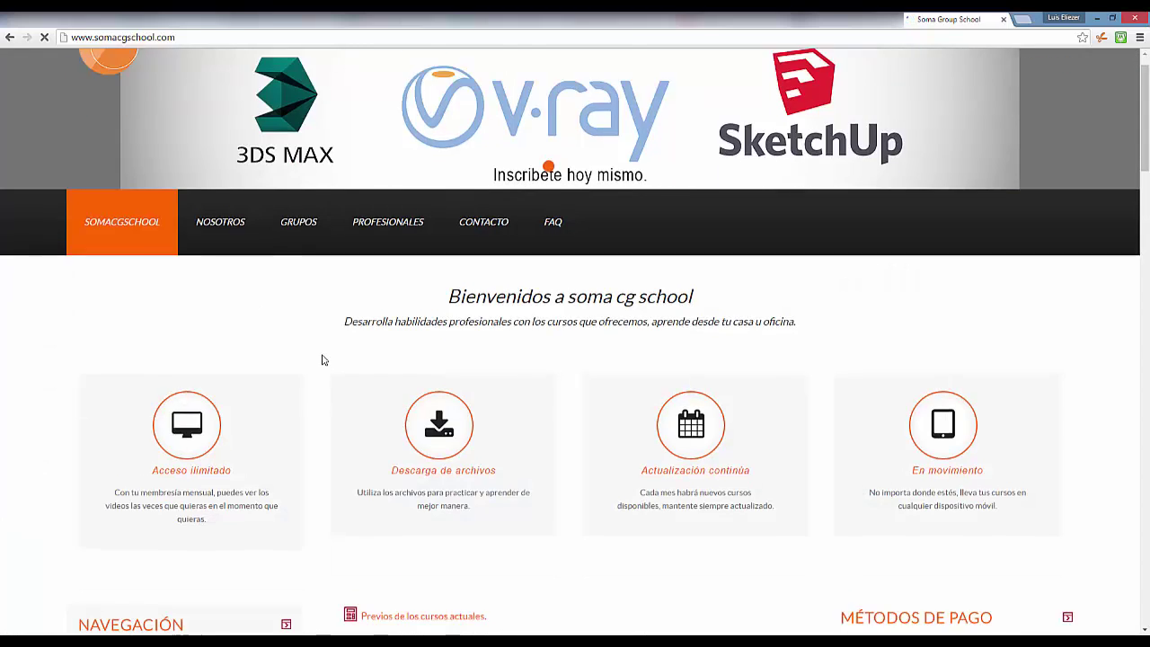
pyautogui.scroll(-4, 318, 380)
pyautogui.scroll(-3, 329, 354)
pyautogui.scroll(-1, 296, 345)
pyautogui.scroll(-1, 149, 362)
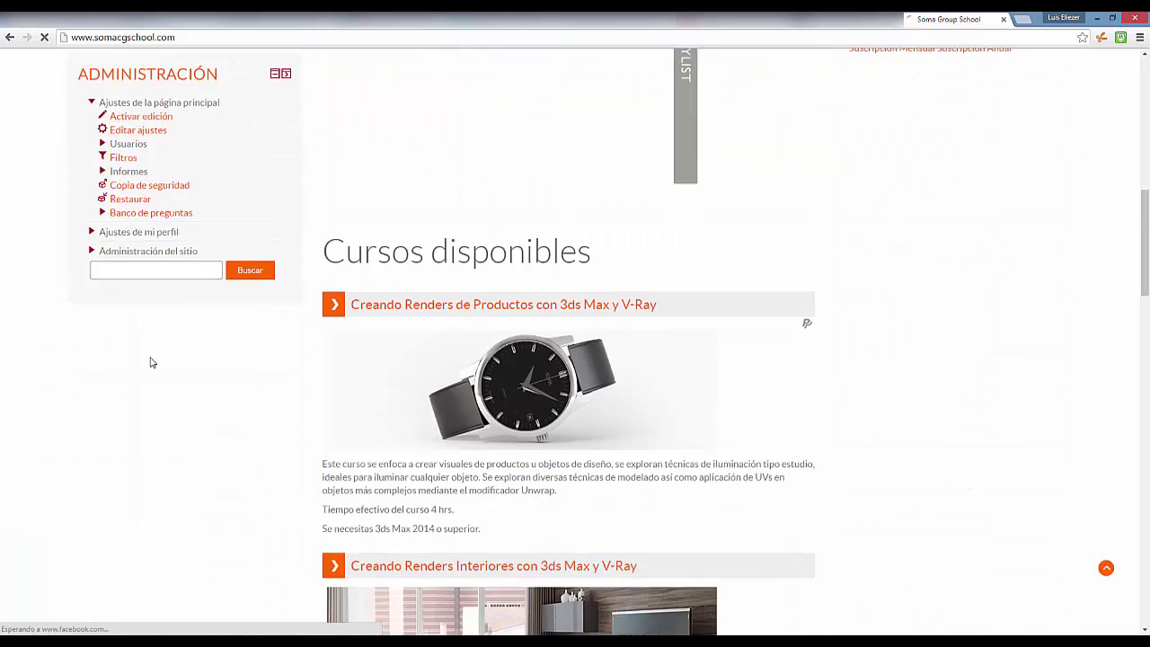
pyautogui.scroll(-2, 154, 354)
pyautogui.scroll(-5, 159, 336)
pyautogui.scroll(-6, 157, 338)
pyautogui.scroll(-4, 159, 337)
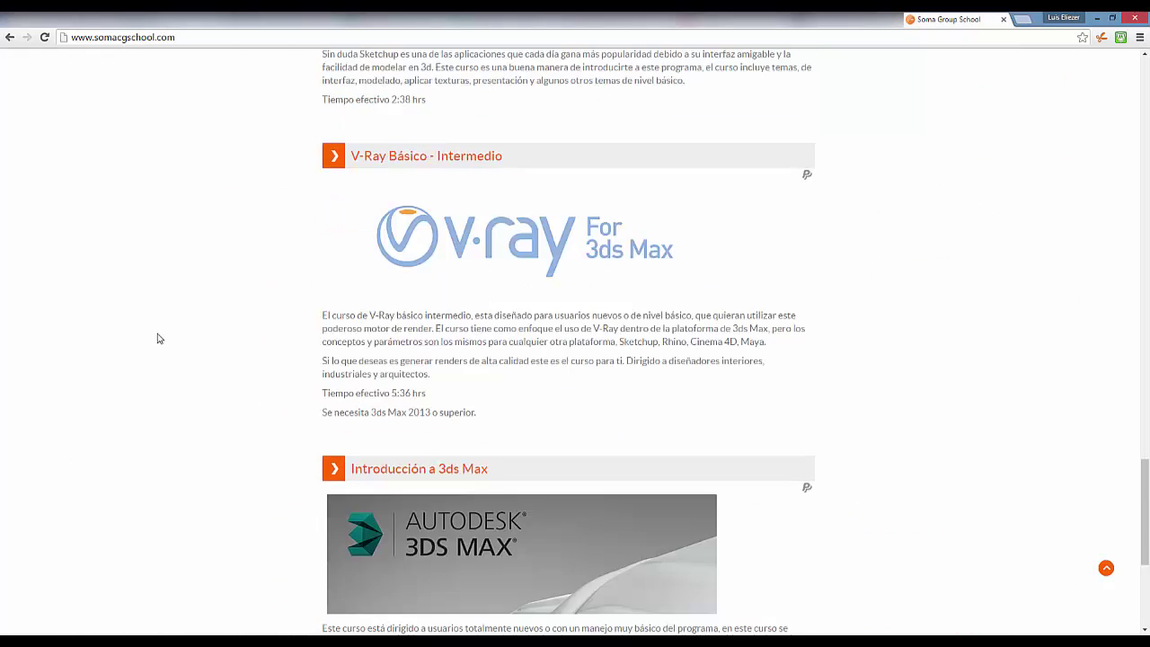
pyautogui.scroll(7, 175, 342)
pyautogui.scroll(8, 198, 344)
pyautogui.scroll(5, 211, 344)
pyautogui.scroll(1, 889, 359)
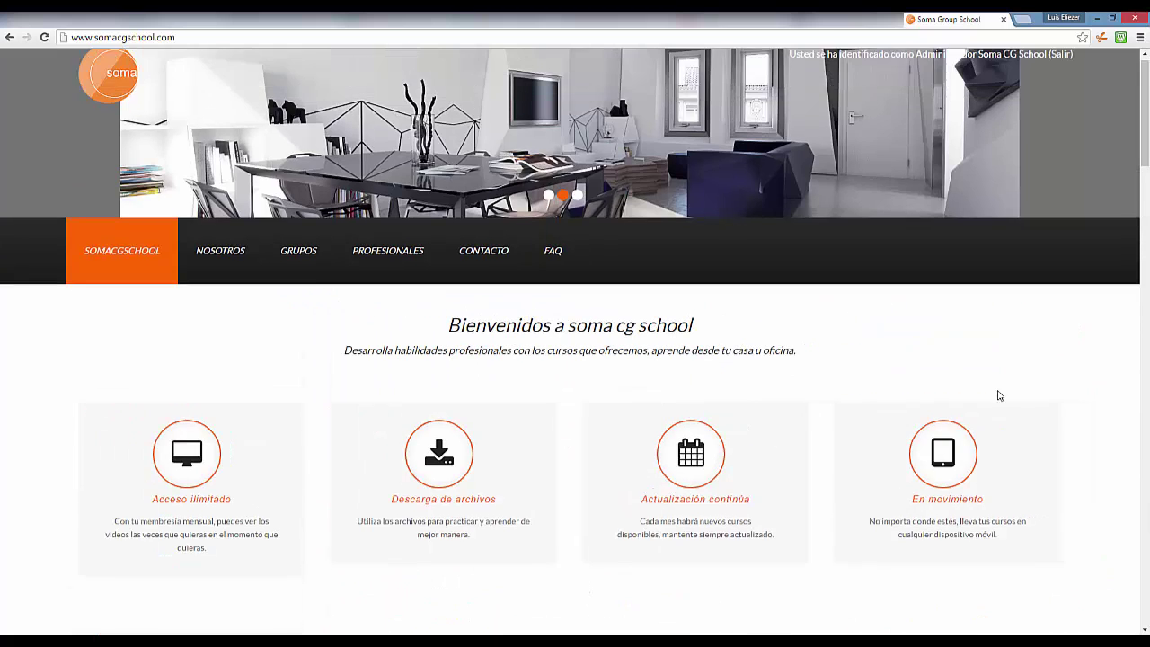